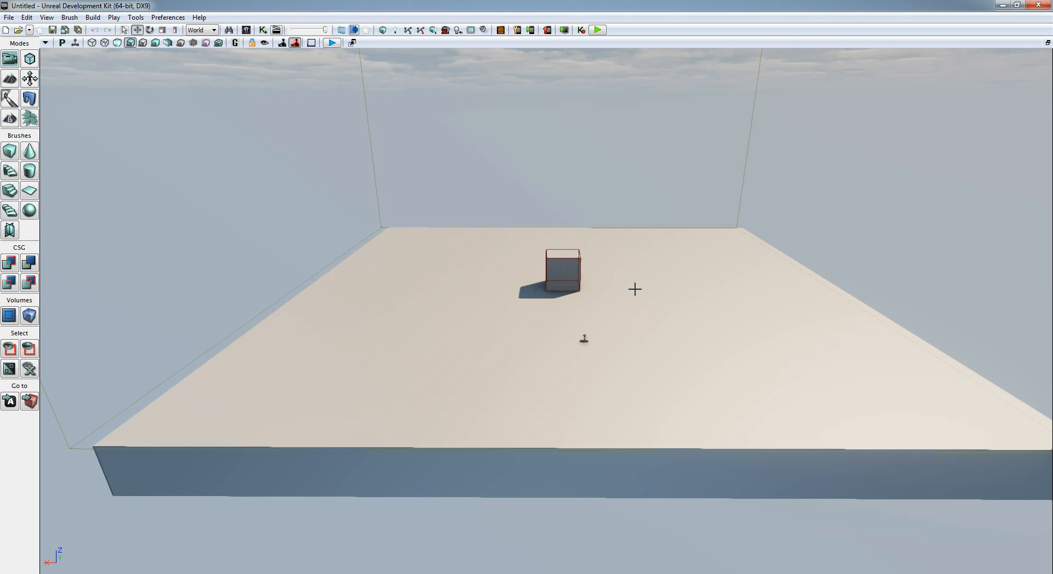
Inspect the player starts, path nodes and weapon pickup placed around the map floor by selecting several of them.
left_click(679, 316)
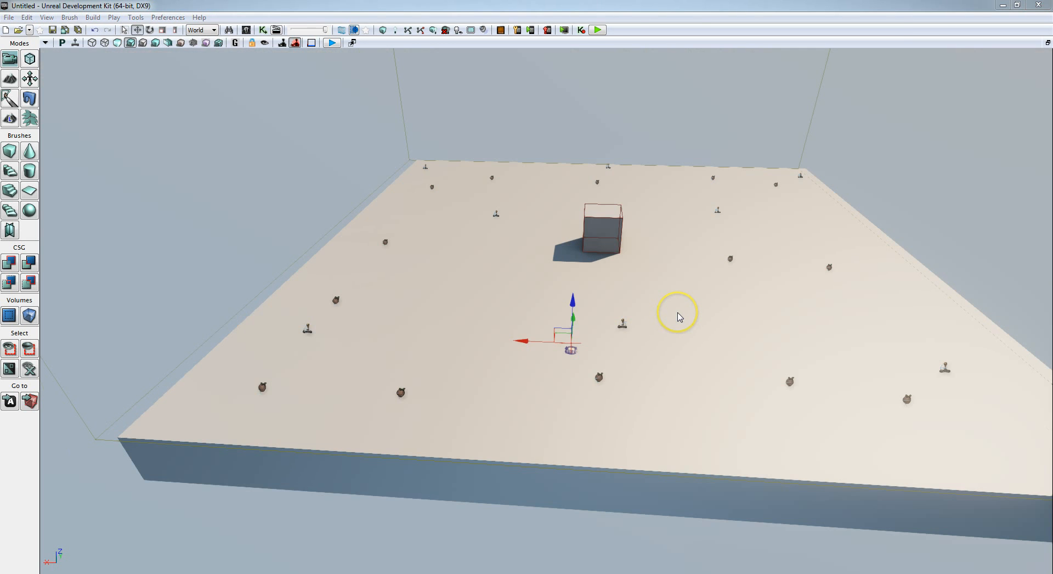
mouse_move(651, 301)
left_mouse_down()
mouse_move(666, 298)
mouse_move(651, 302)
left_mouse_up()
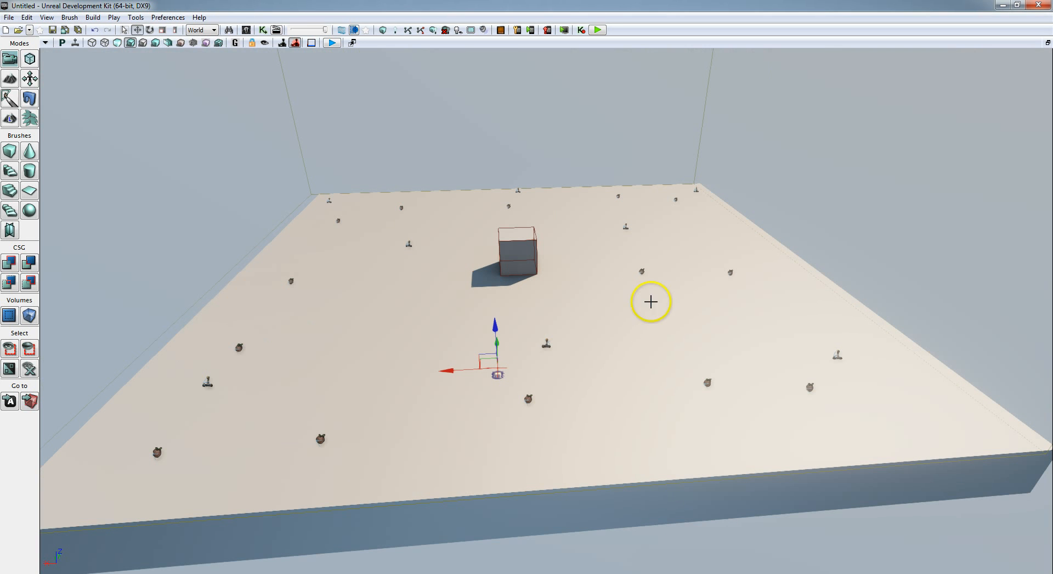
left_click(208, 382)
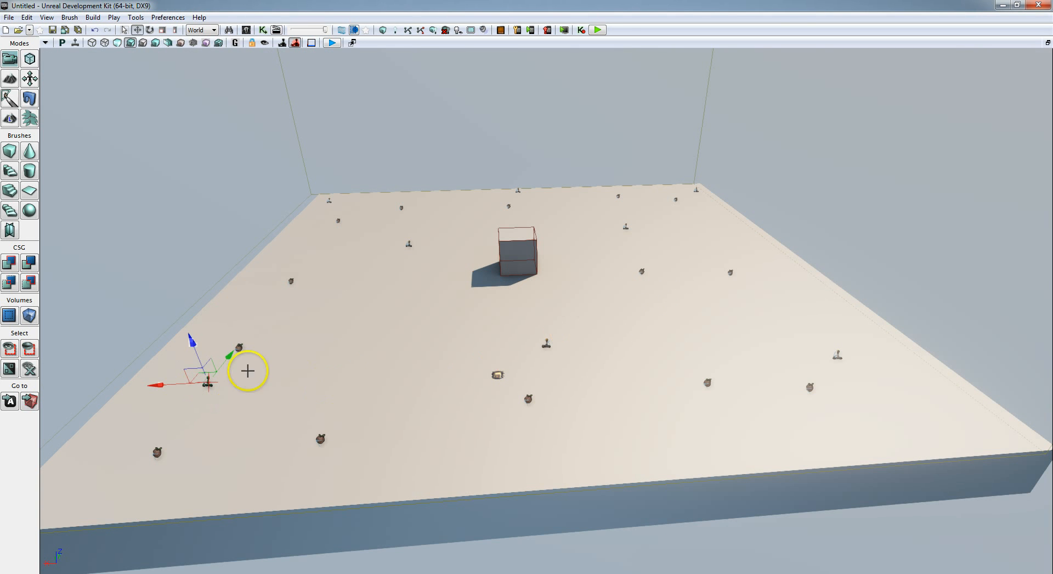
left_click(547, 344)
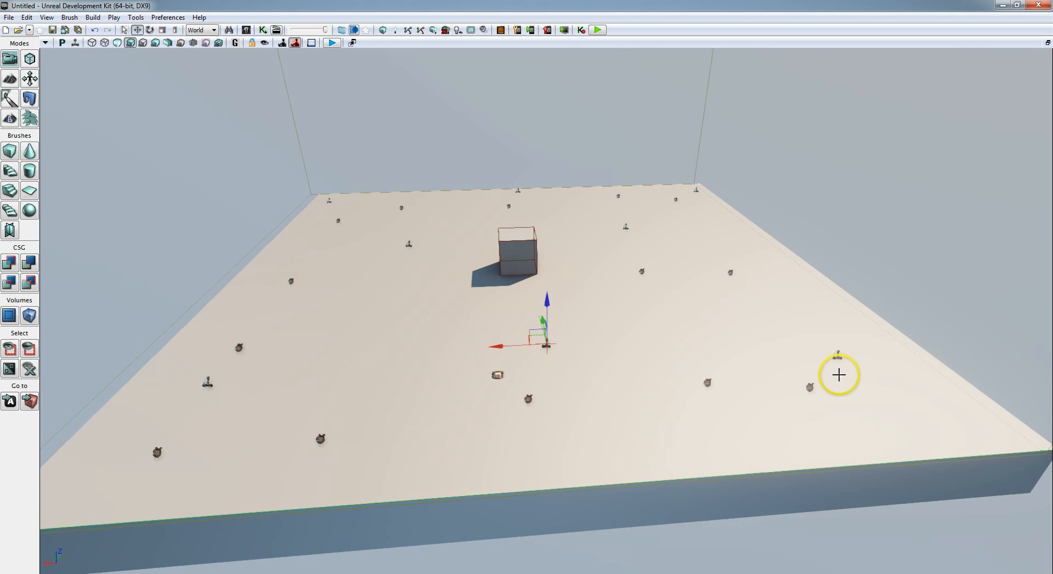
left_click(837, 355)
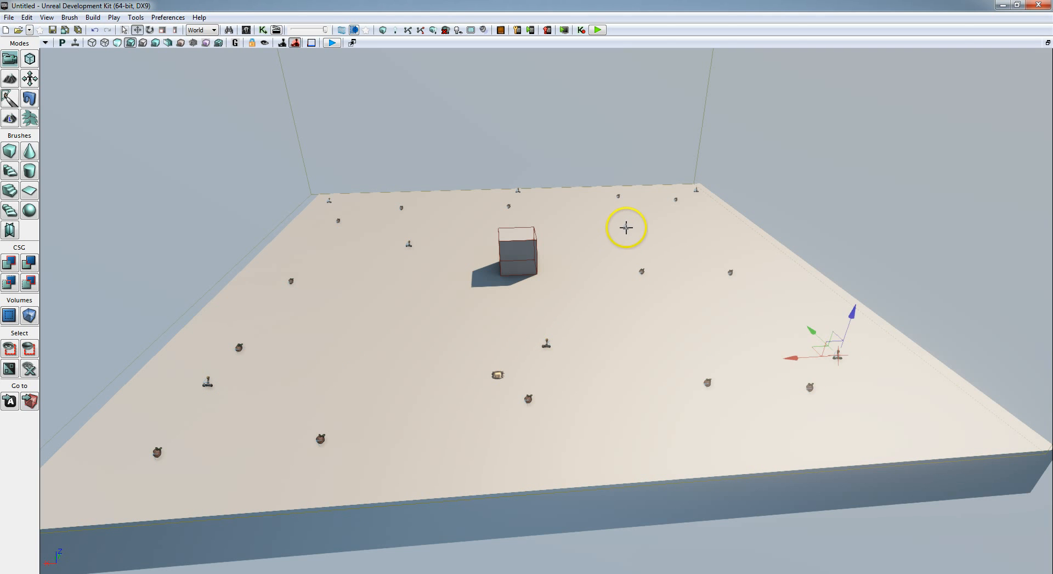
left_click(626, 228)
left_click(641, 271)
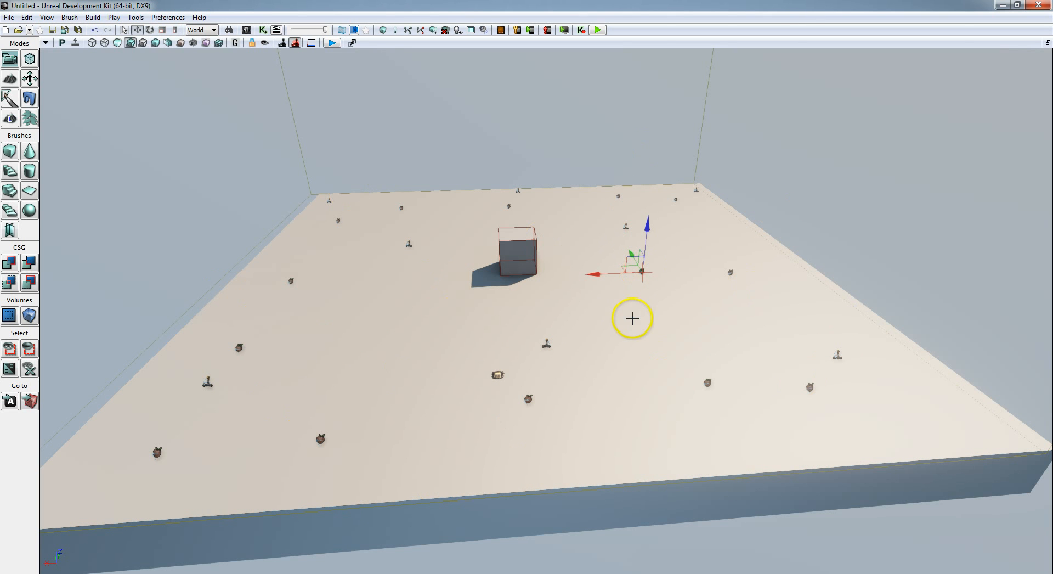
left_click(498, 375)
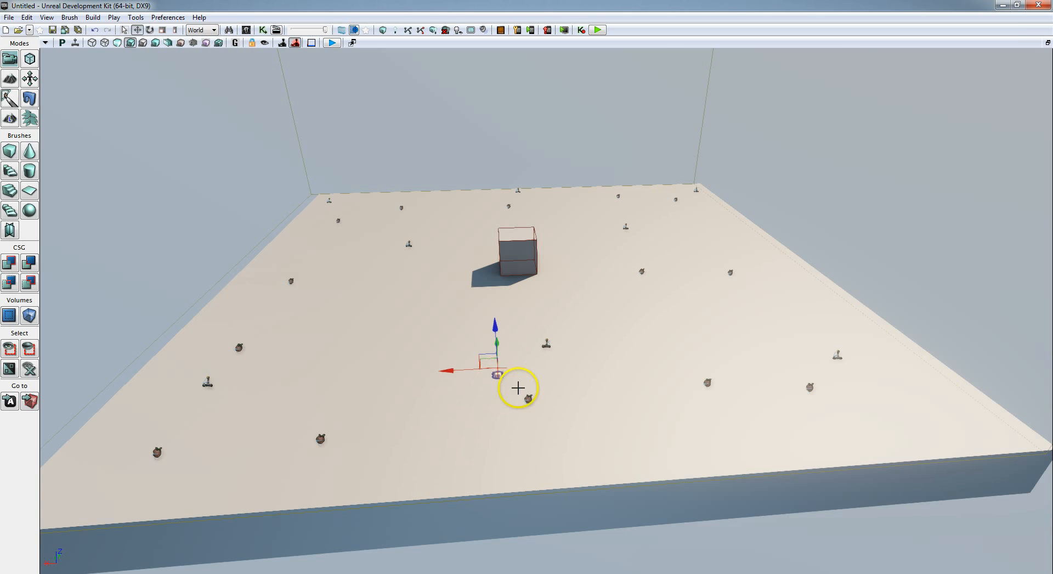
Check the Weapon Pickup Class in the properties of the weapon pickup factory in front of the cube.
right_click_drag(518, 388, 533, 557)
left_click_drag(534, 557, 540, 127)
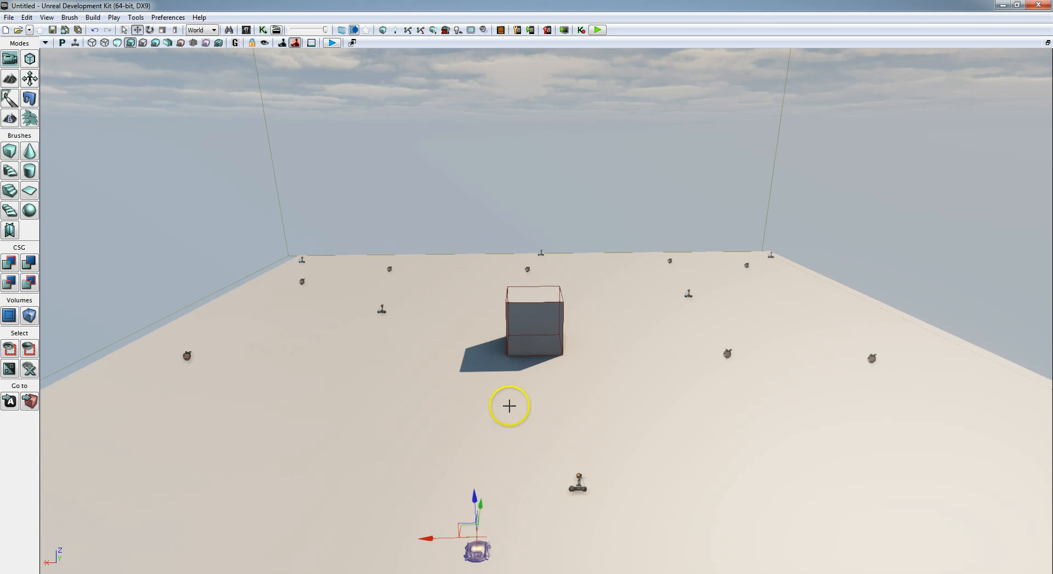
double_click(480, 548)
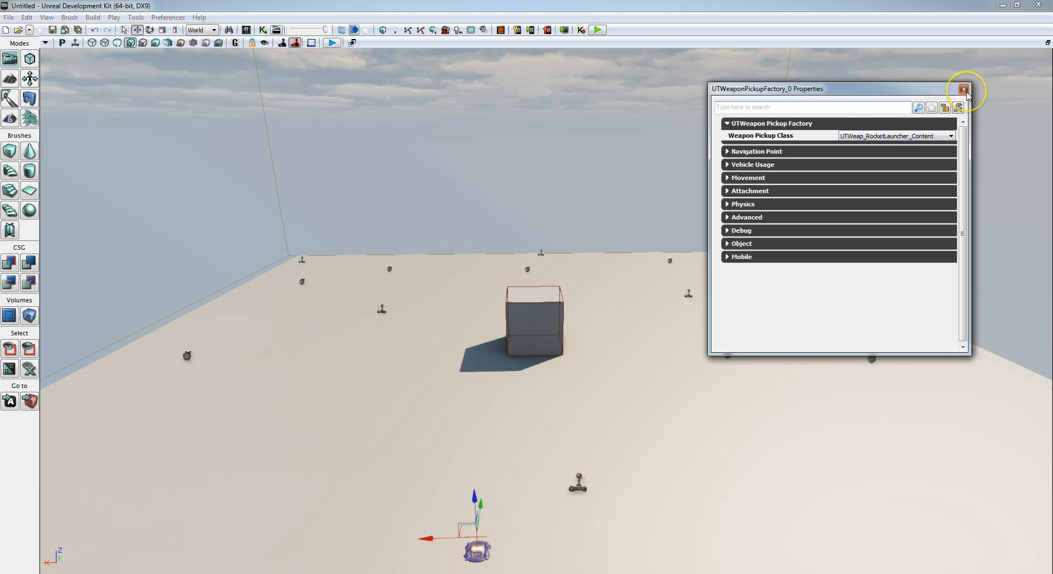
left_click(963, 89)
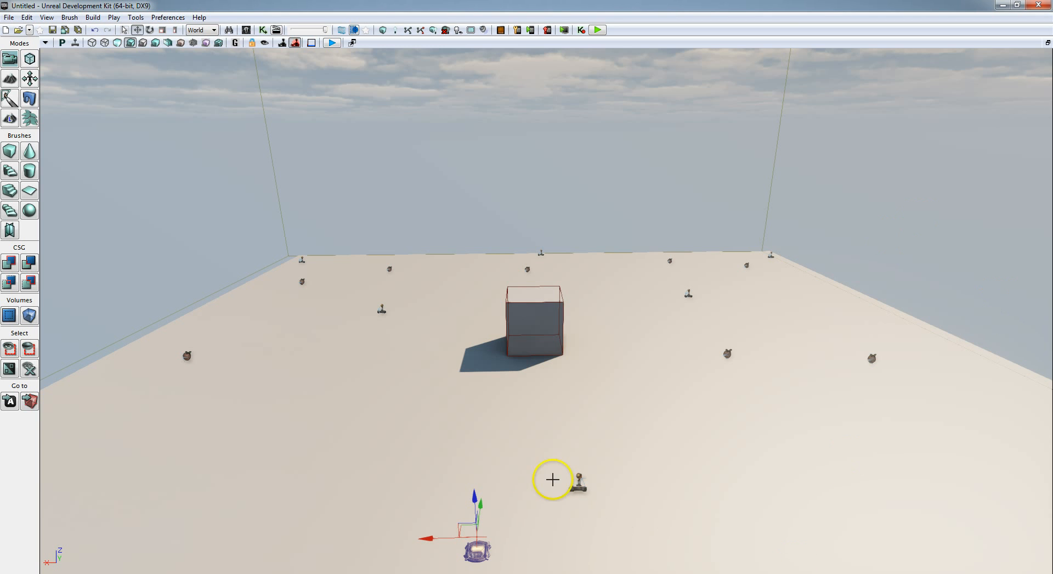
Save the level as DM-OurDeathmatchMap in the csc303labs maps folder.
left_click(10, 18)
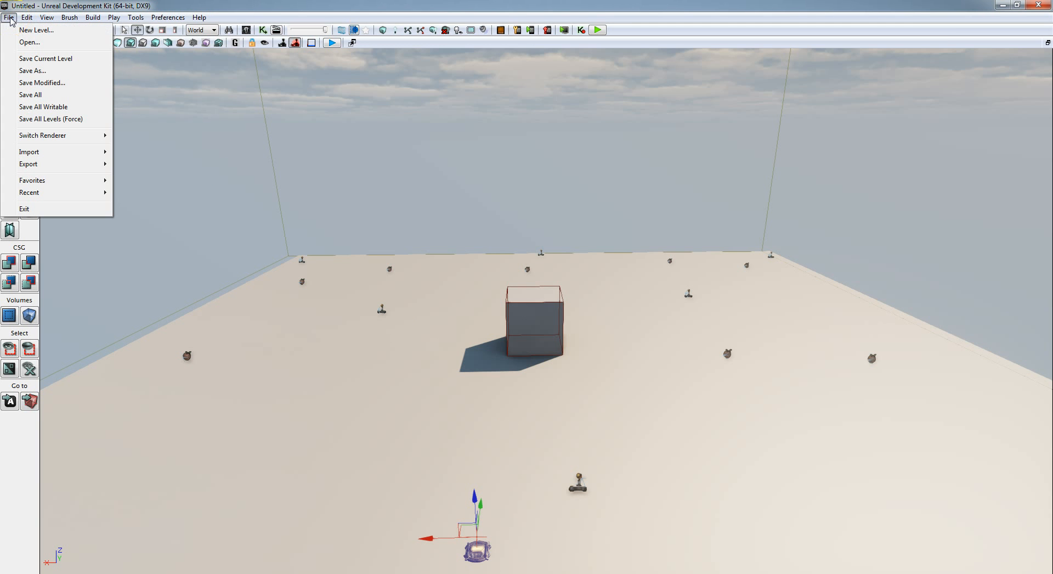
left_click(33, 70)
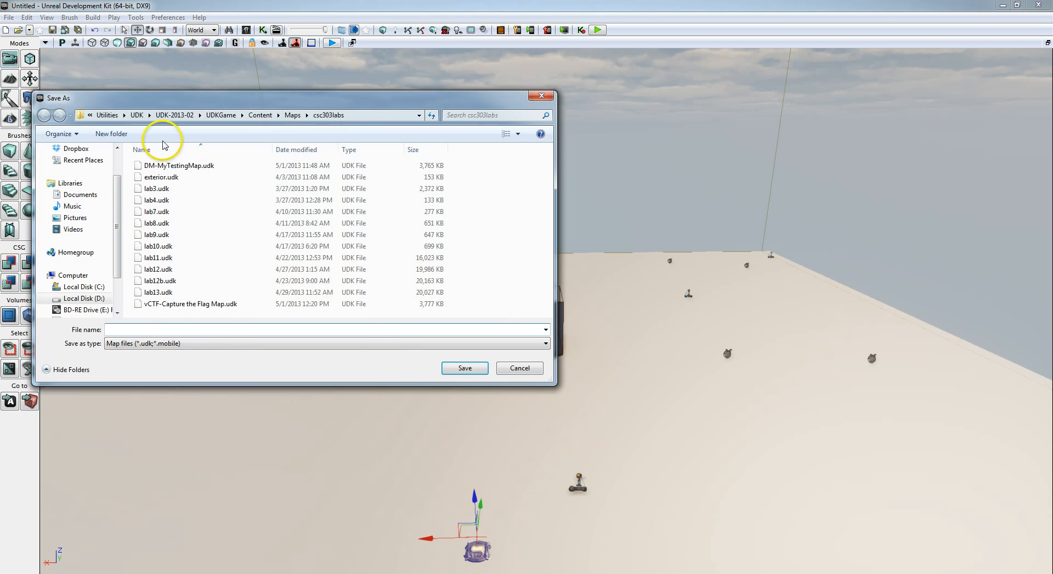
left_click(150, 330)
type("DM")
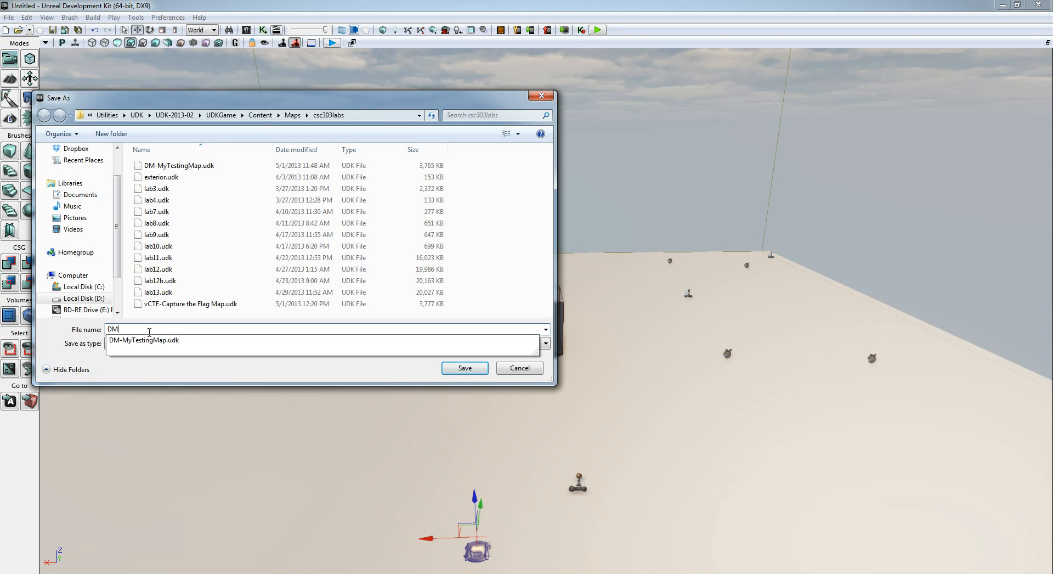
type("-")
type("OurDeat")
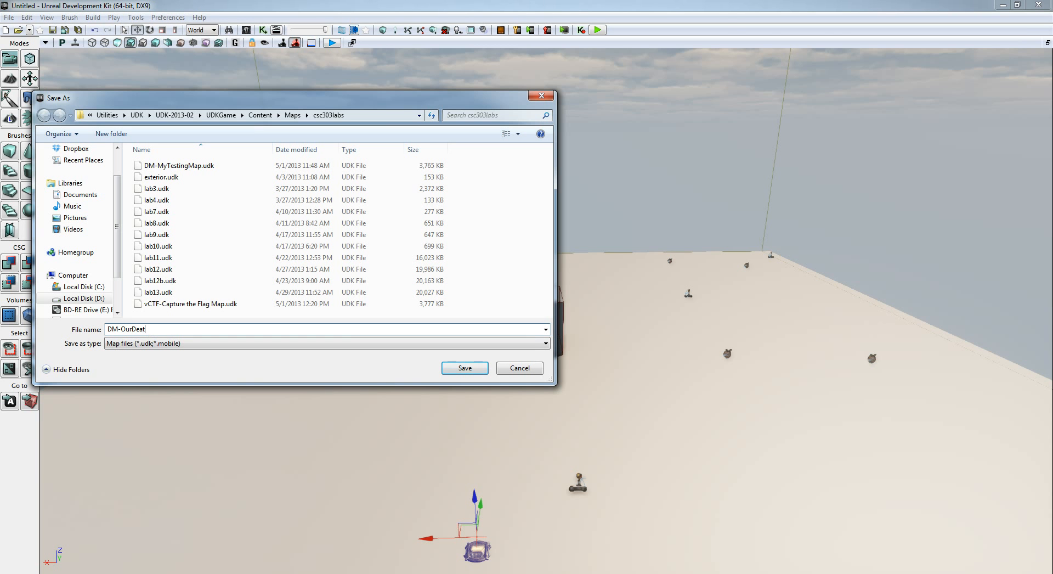
type("hmatchMap")
left_click(475, 367)
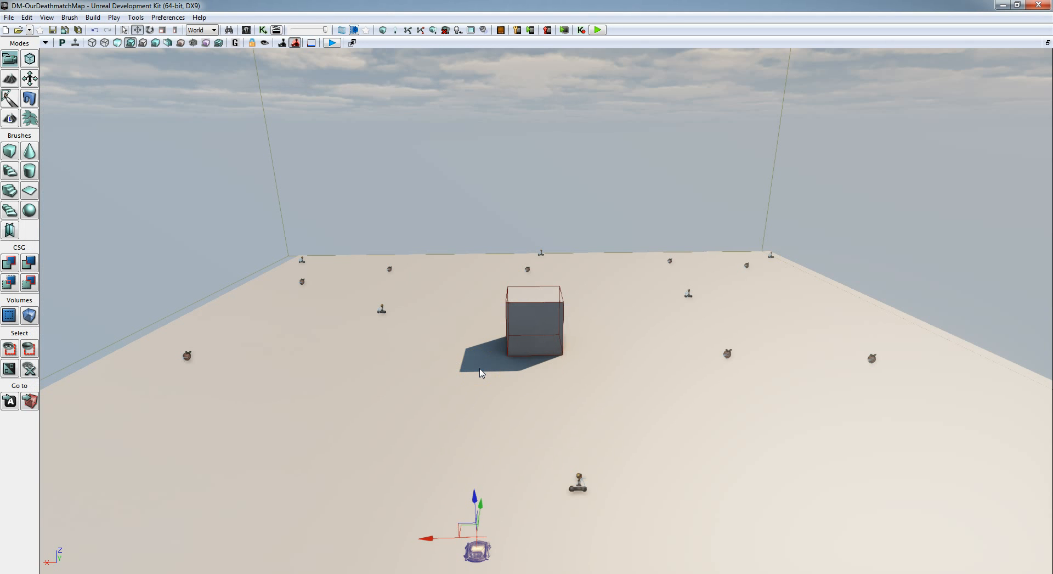
Open the World Properties and add two entries to Game Types Supported On This Map.
key("F8")
left_click(225, 155)
left_click(54, 20)
left_click(50, 18)
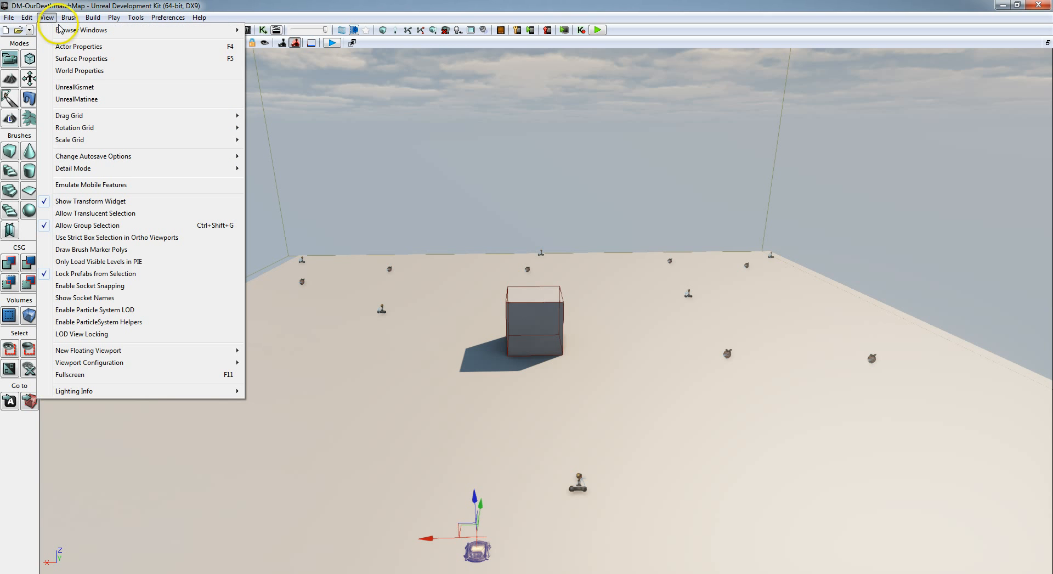
left_click(94, 72)
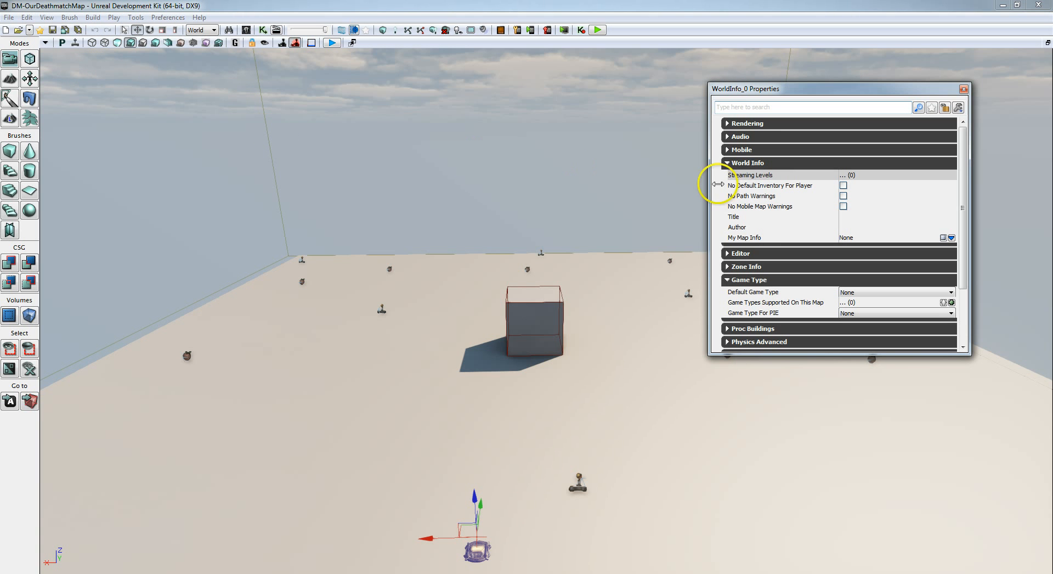
left_click(732, 164)
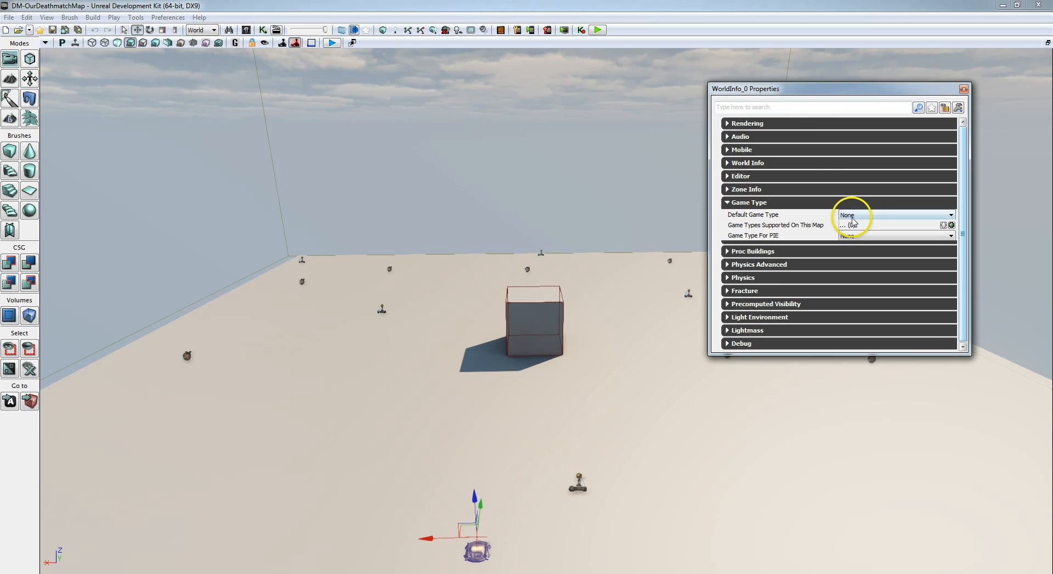
left_click_drag(799, 89, 734, 164)
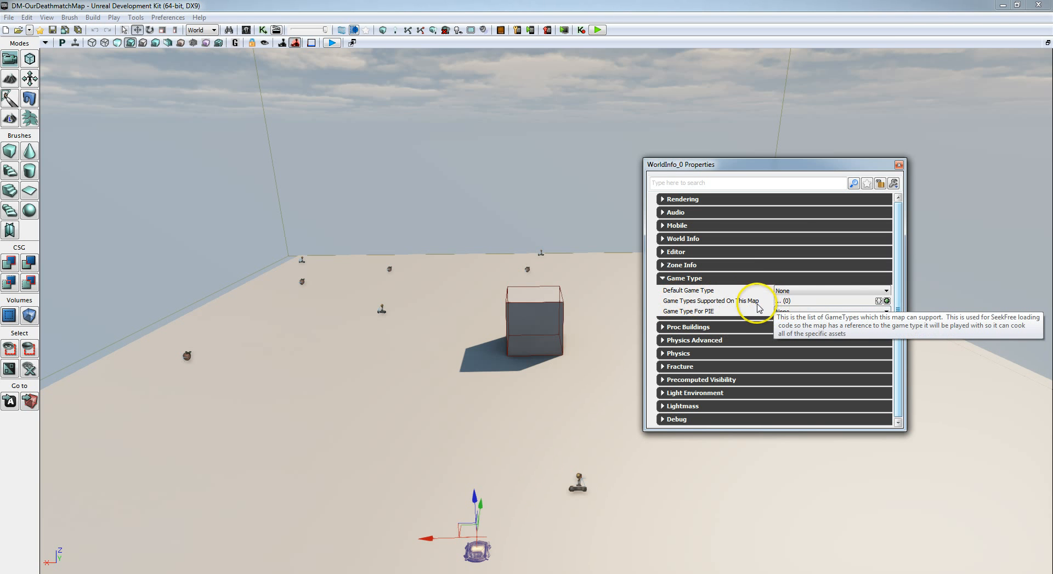
left_click(887, 301)
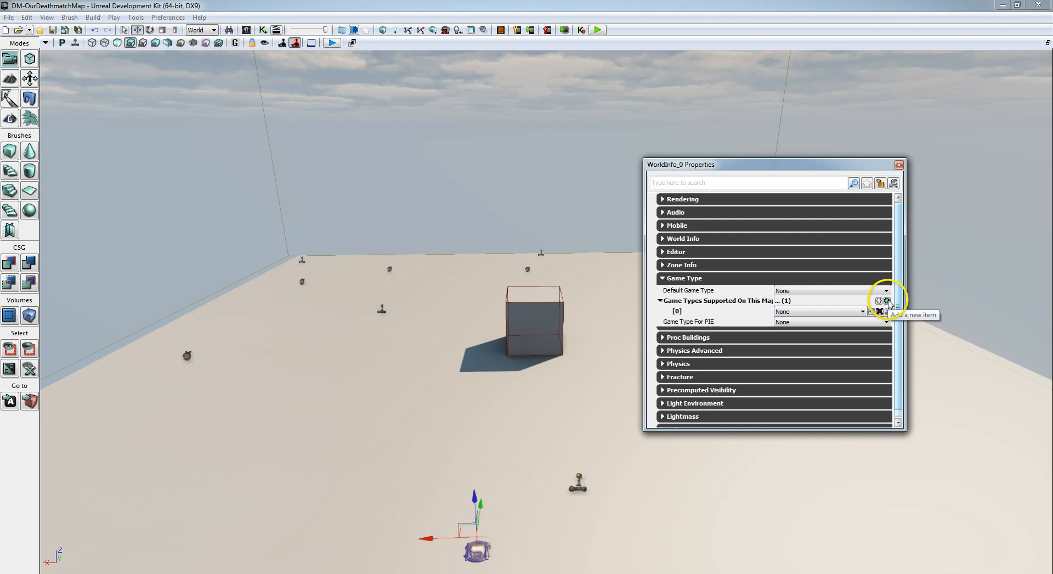
left_click(888, 301)
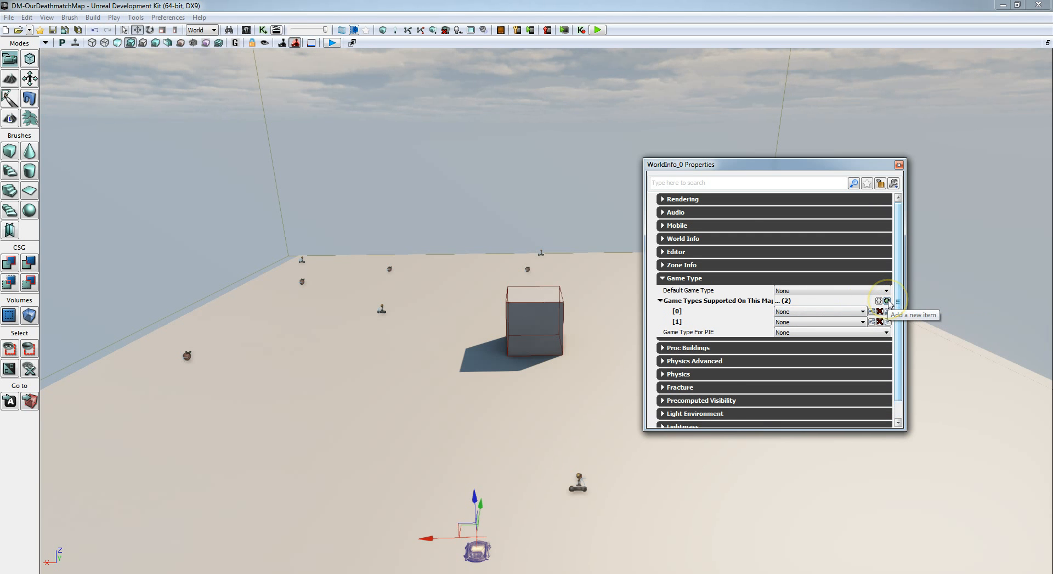
Set the first supported game type to UTDeathmatch and the second to UTTeamGame.
left_click(863, 311)
left_click(814, 397)
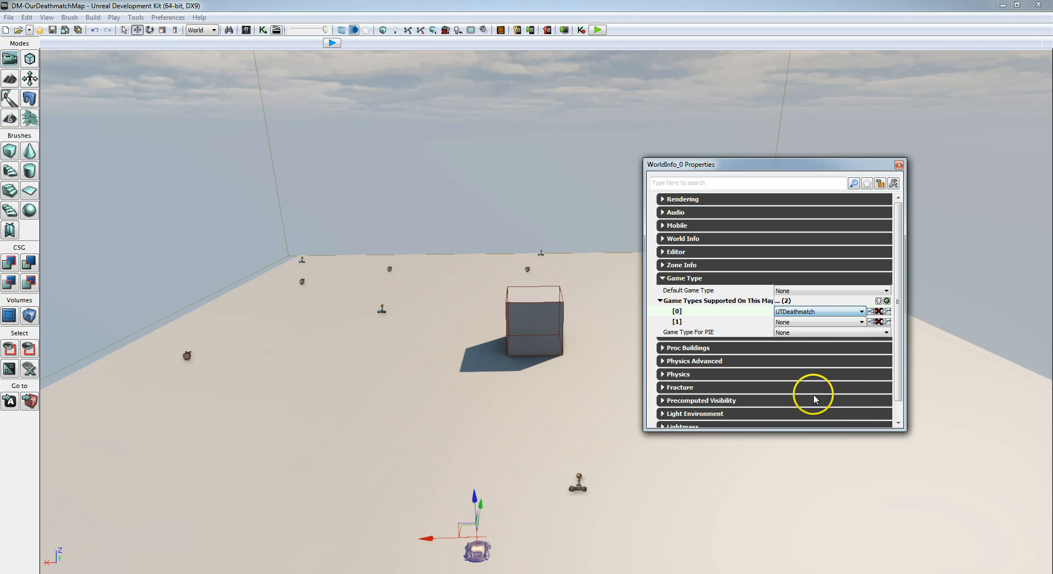
left_click(863, 323)
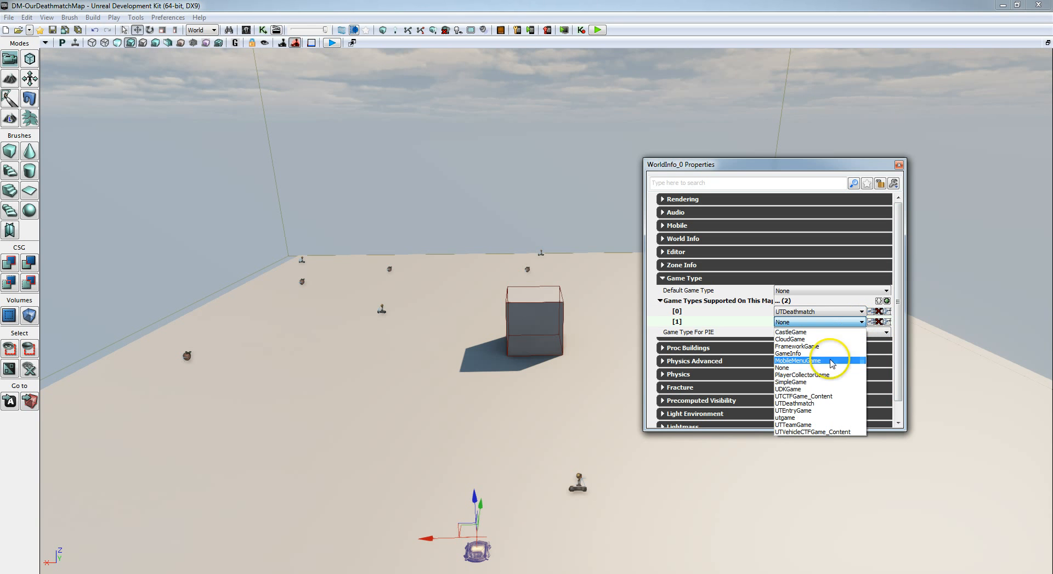
left_click(815, 425)
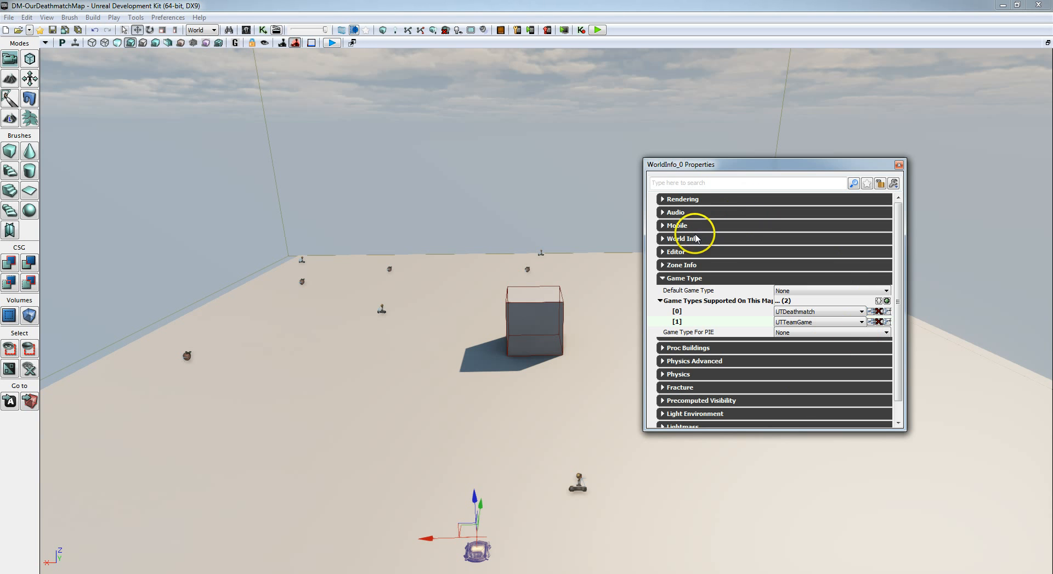
Set My Map Info in the World Info properties to a UTMapInfo object and expand it.
left_click(663, 239)
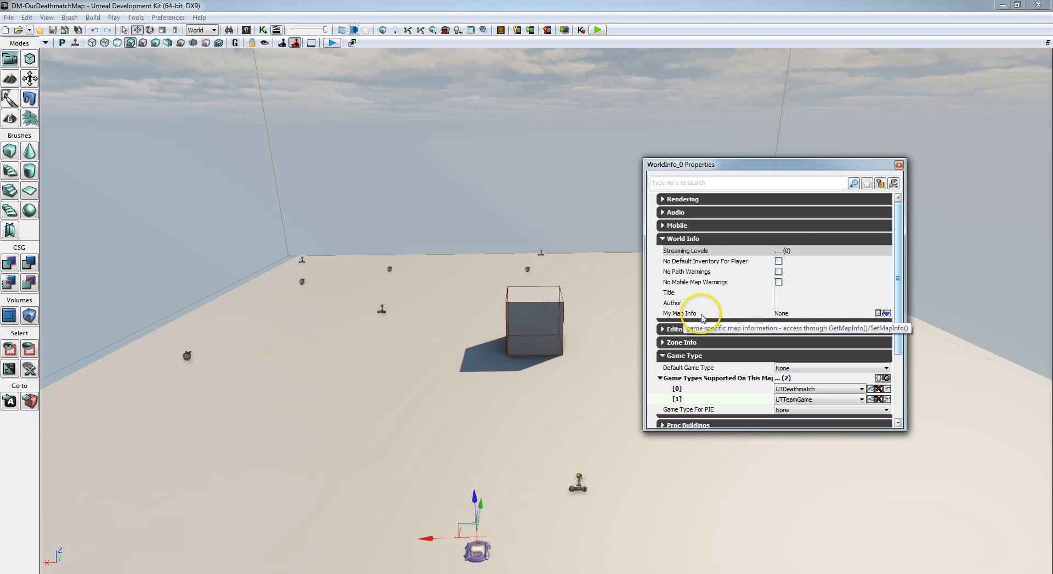
left_click(887, 314)
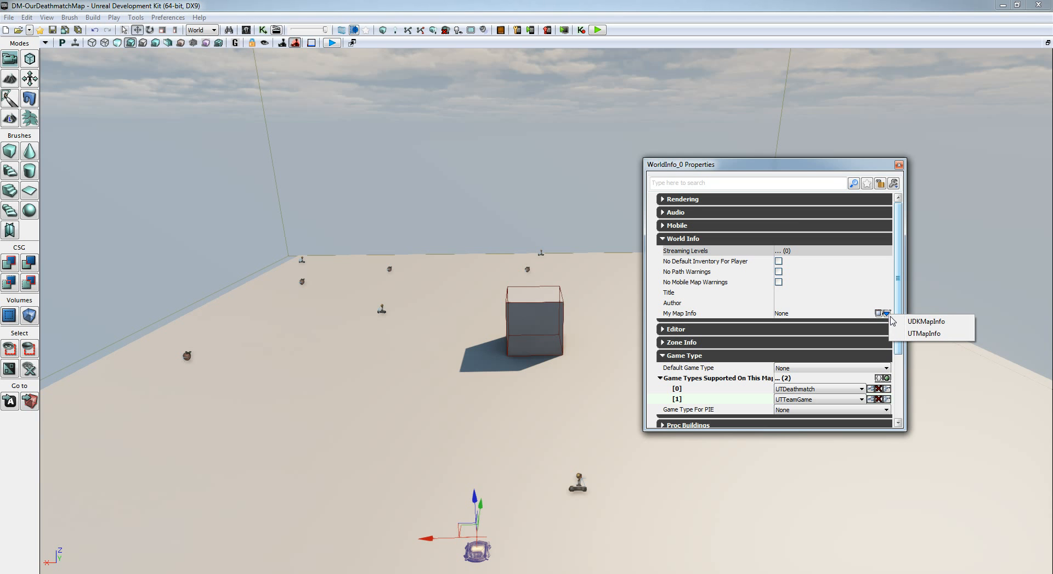
left_click(917, 333)
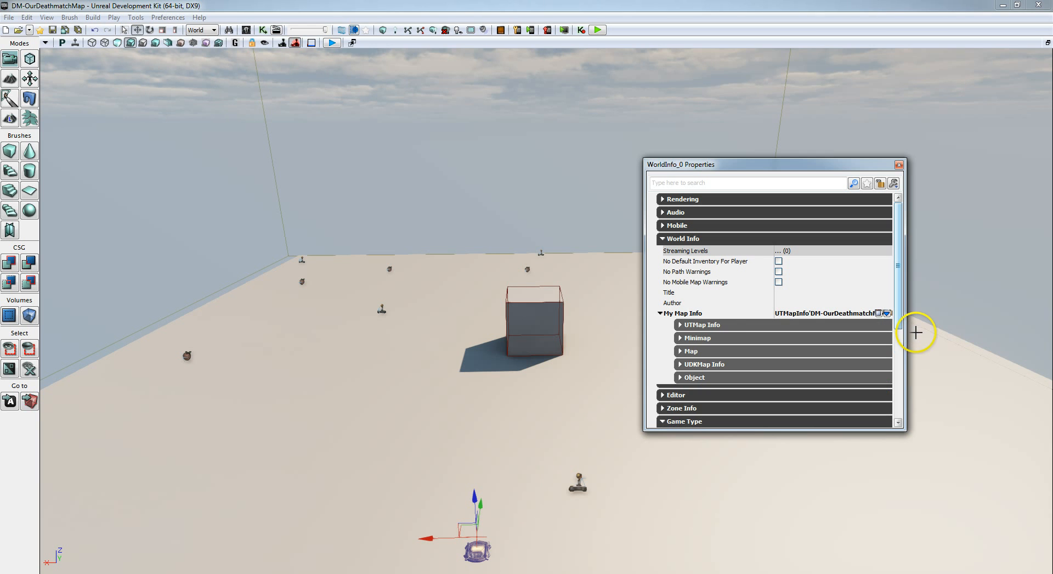
left_click(660, 313)
left_click(659, 313)
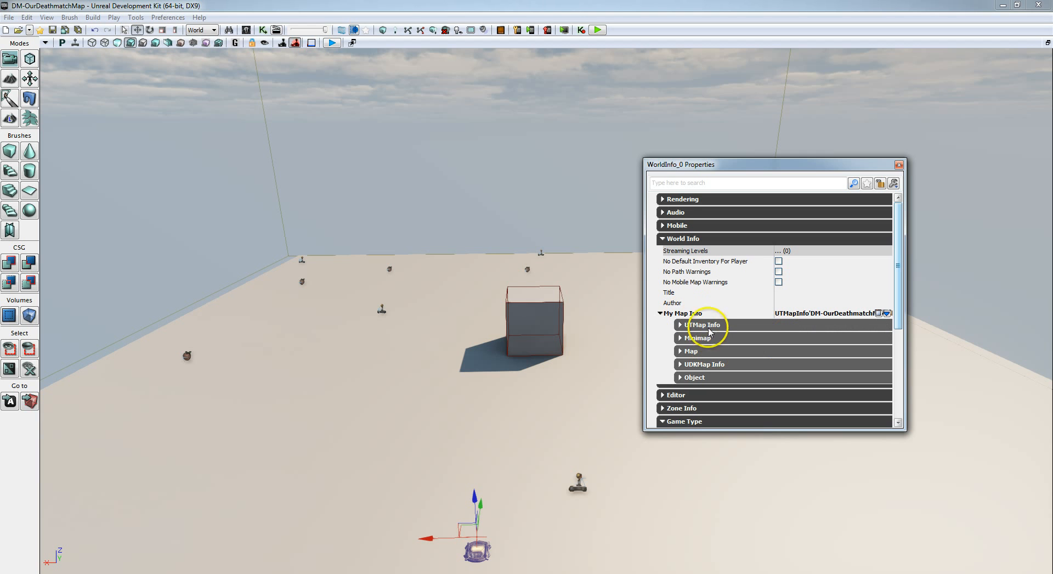
Set the map's Recommended Players Min to 4 and Recommended Players Max to 8 in UTMap Info.
left_click(680, 325)
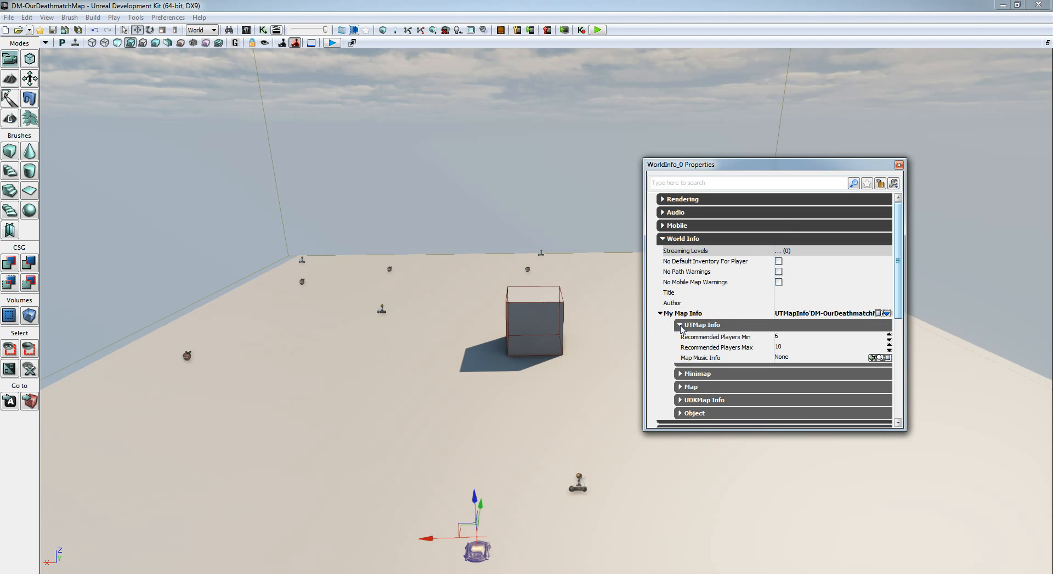
left_click(788, 336)
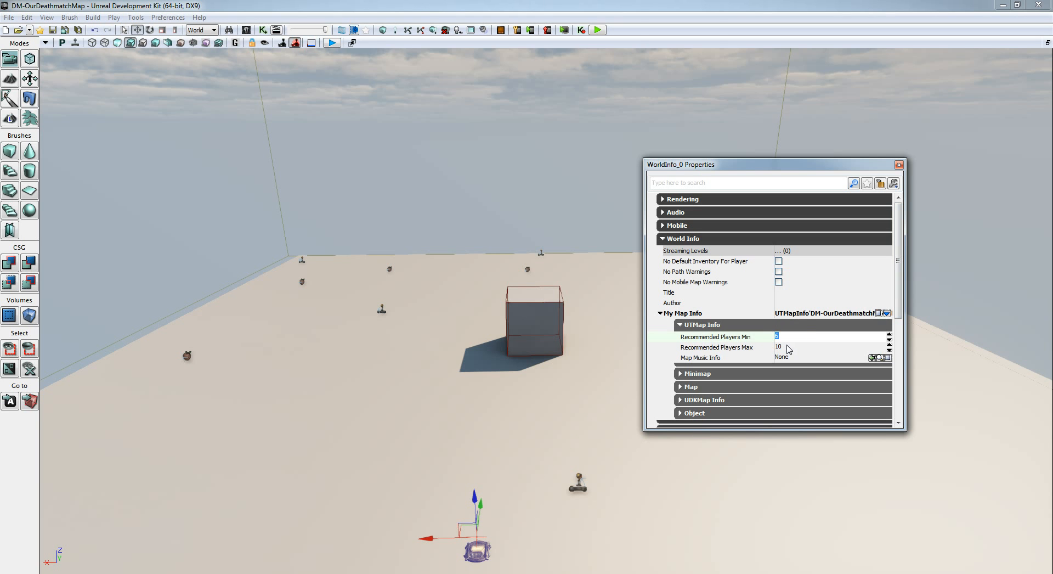
type("4")
left_click(792, 346)
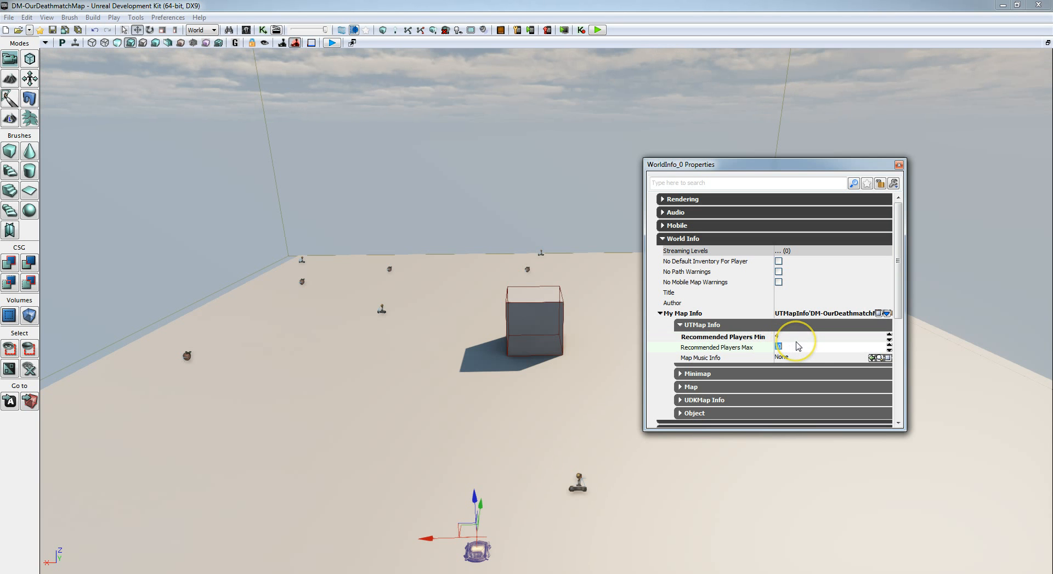
type("8")
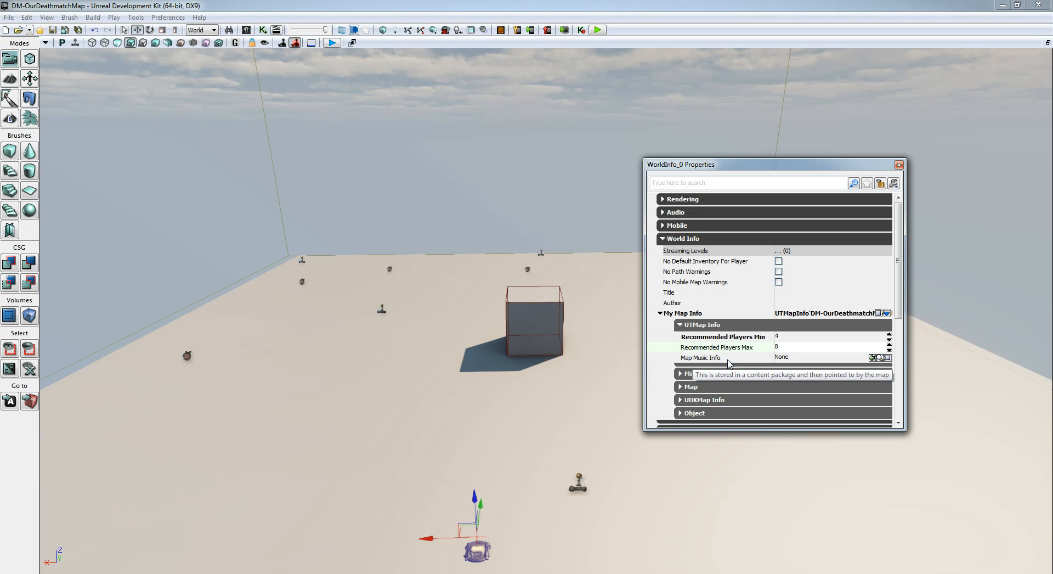
left_click(703, 361)
Open the Content Browser beside the World Info properties and search all assets for "music".
left_click(246, 30)
left_click_drag(581, 58, 527, 60)
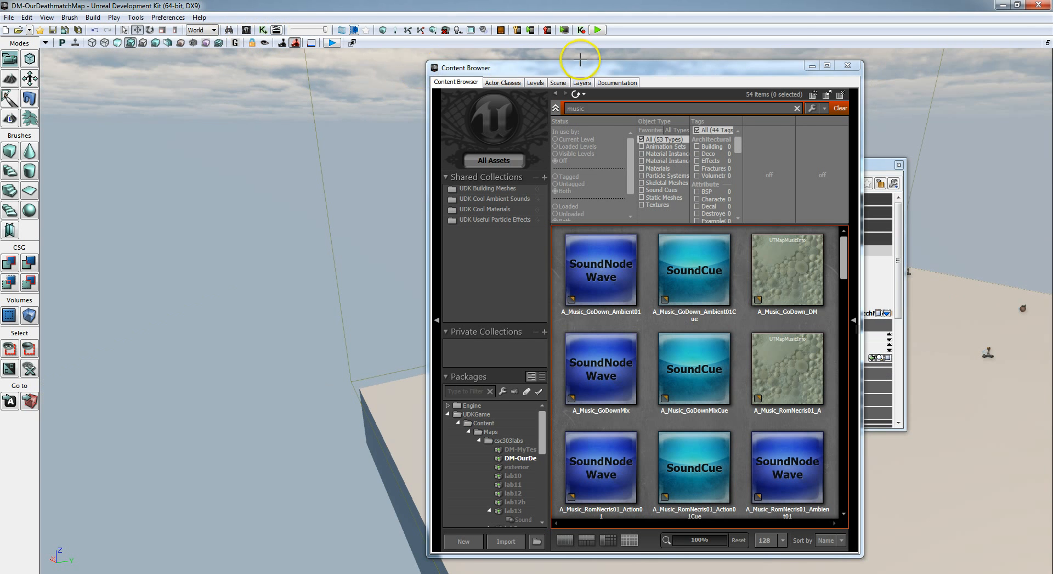
left_click_drag(631, 68, 325, 75)
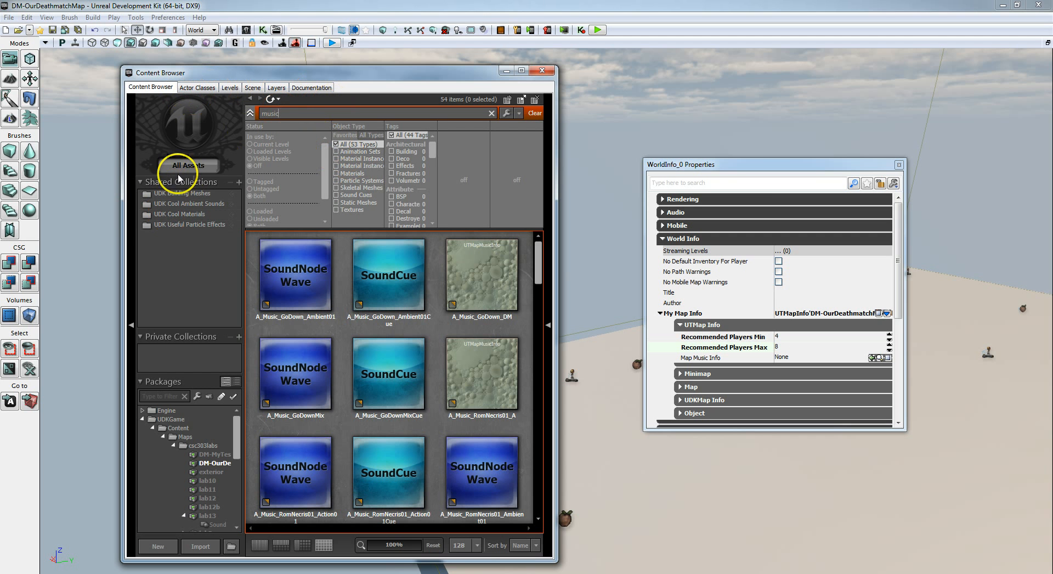
left_click_drag(288, 116, 257, 117)
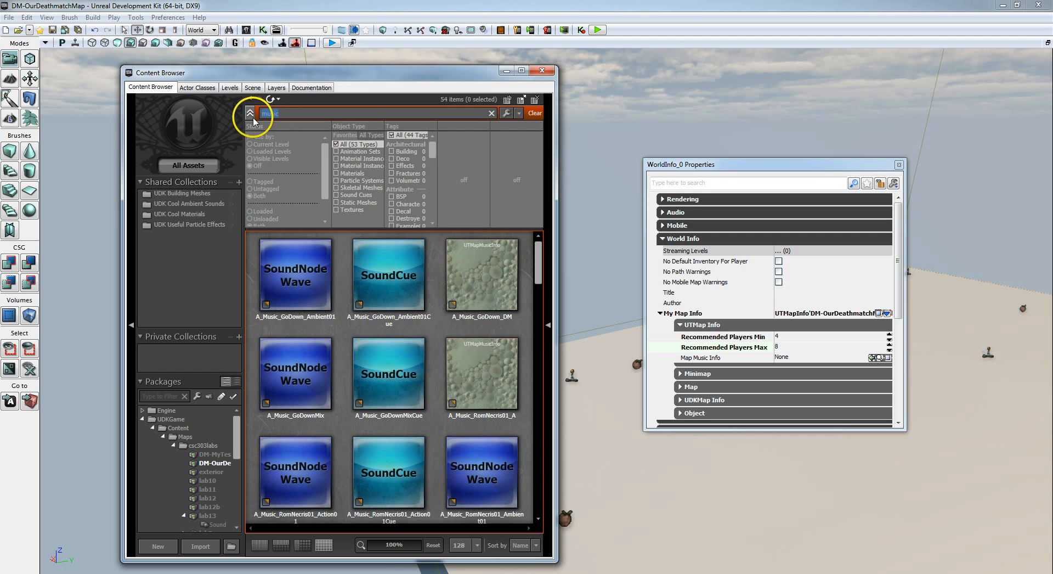
type("mu")
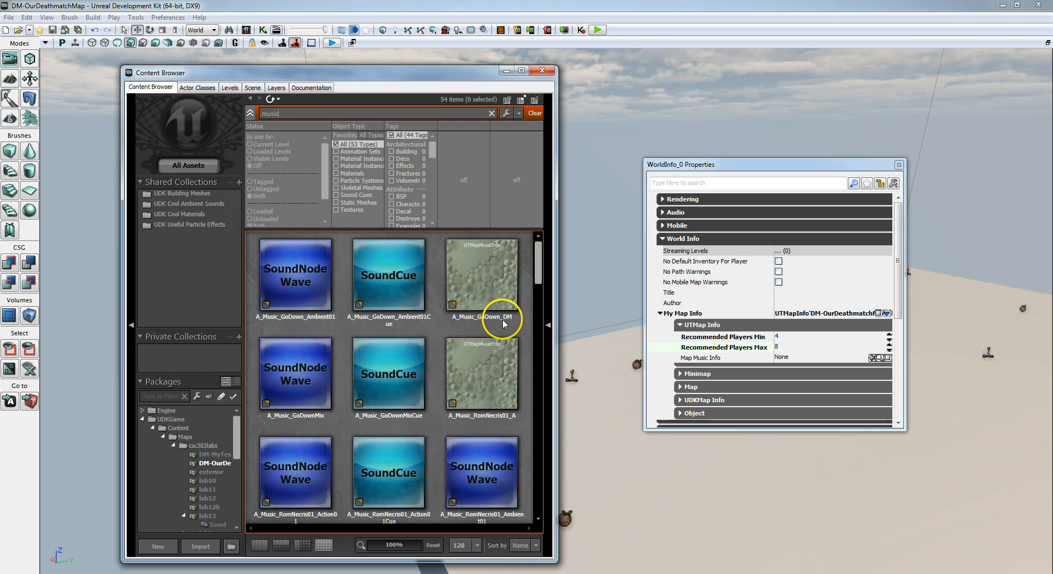
Open the properties of the A_Music_GoDown_DM music info asset and examine its Map Music and Map Stingers entries.
double_click(482, 274)
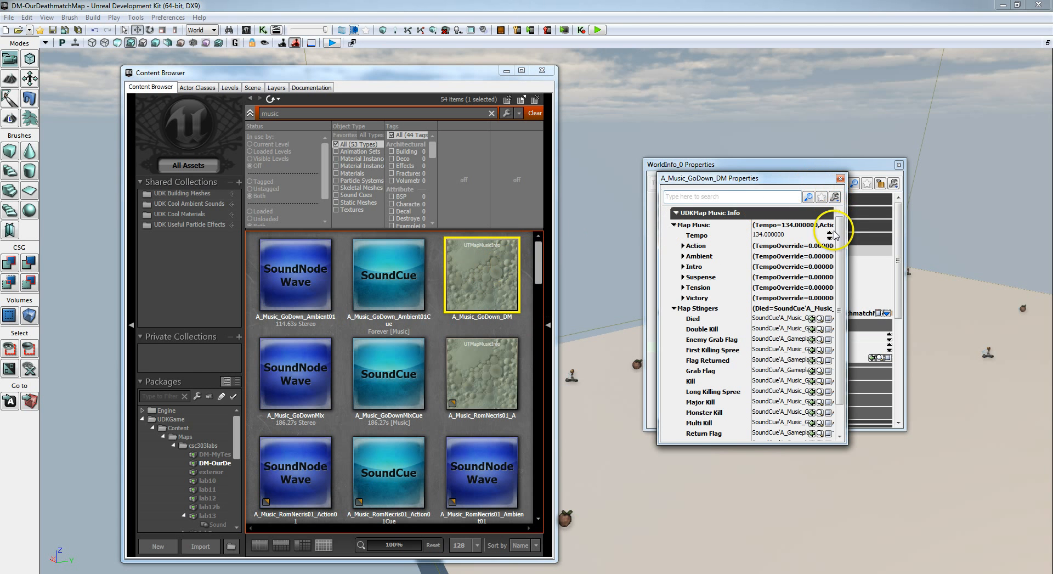
left_click_drag(838, 238, 847, 282)
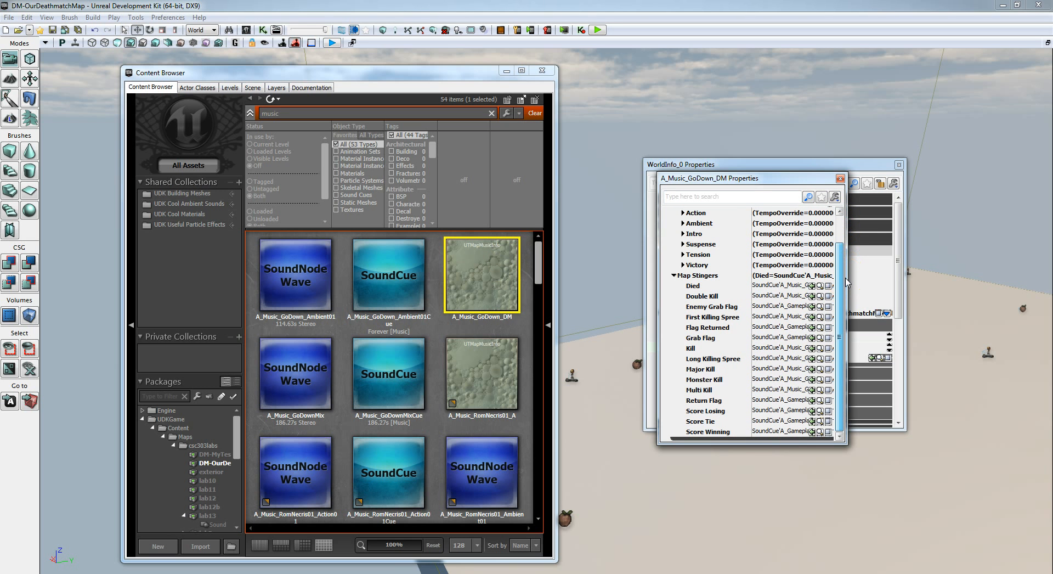
left_click_drag(845, 265, 843, 236)
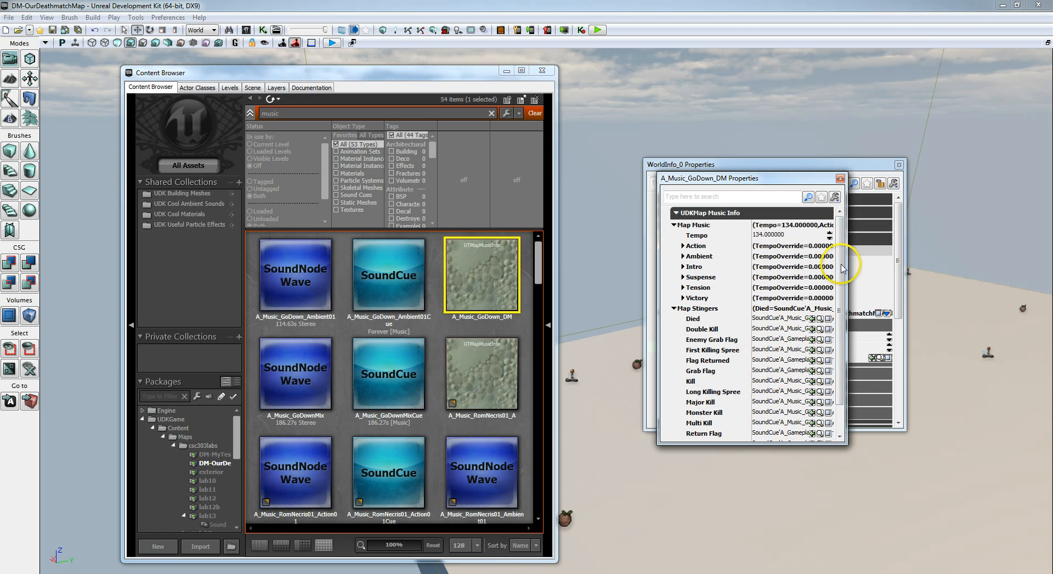
left_click_drag(841, 265, 845, 293)
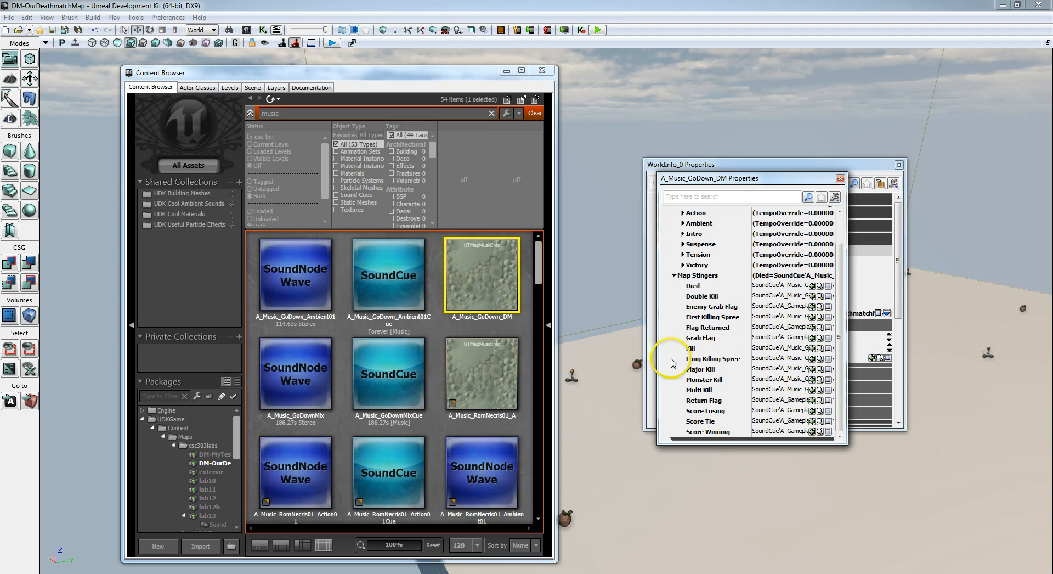
left_click(840, 178)
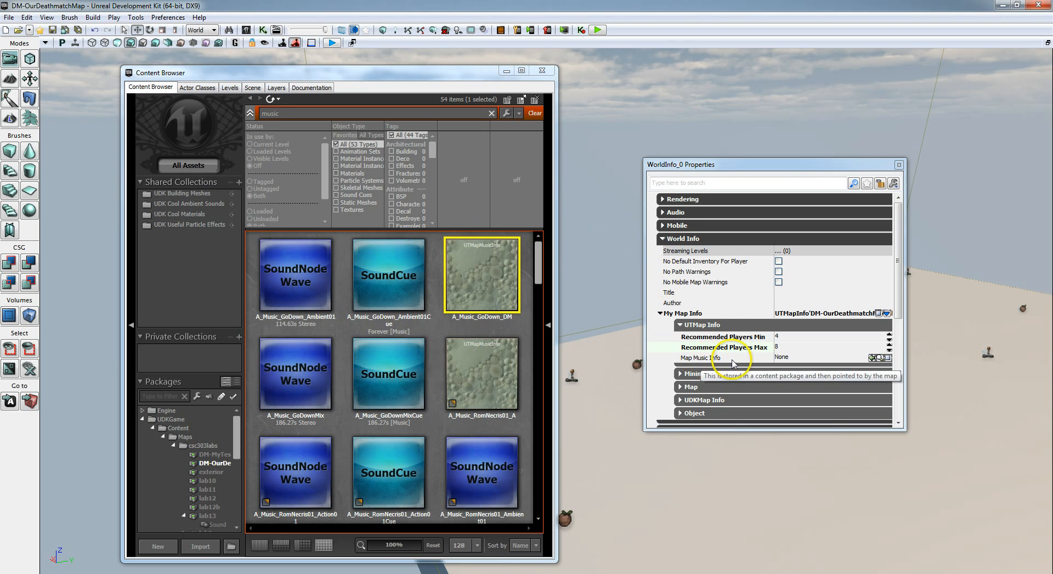
Assign the selected A_Music_GoDown_DM asset to Map Music Info and close the World Info properties and the Content Browser.
left_click(872, 357)
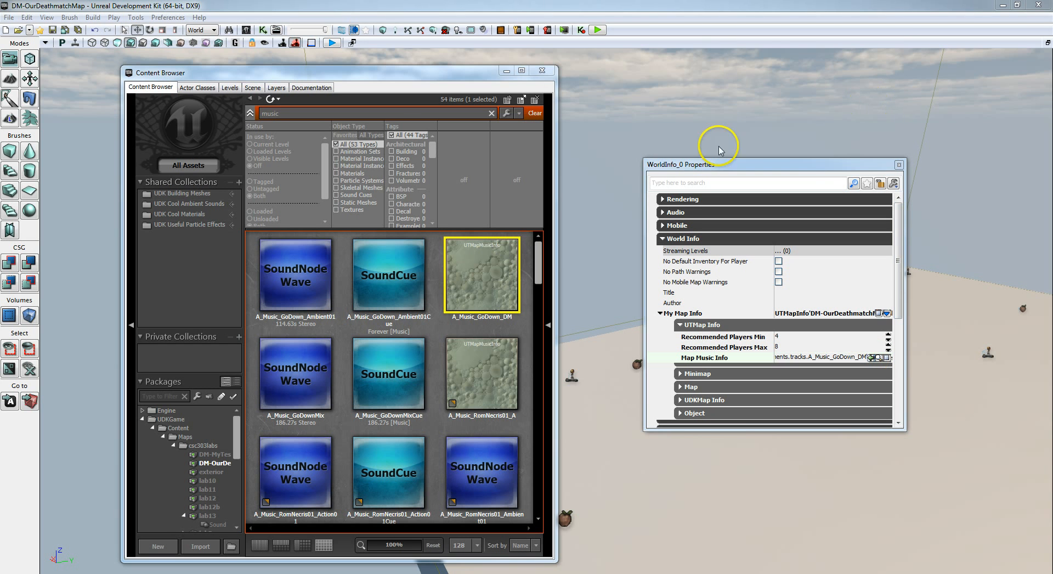
left_click(898, 165)
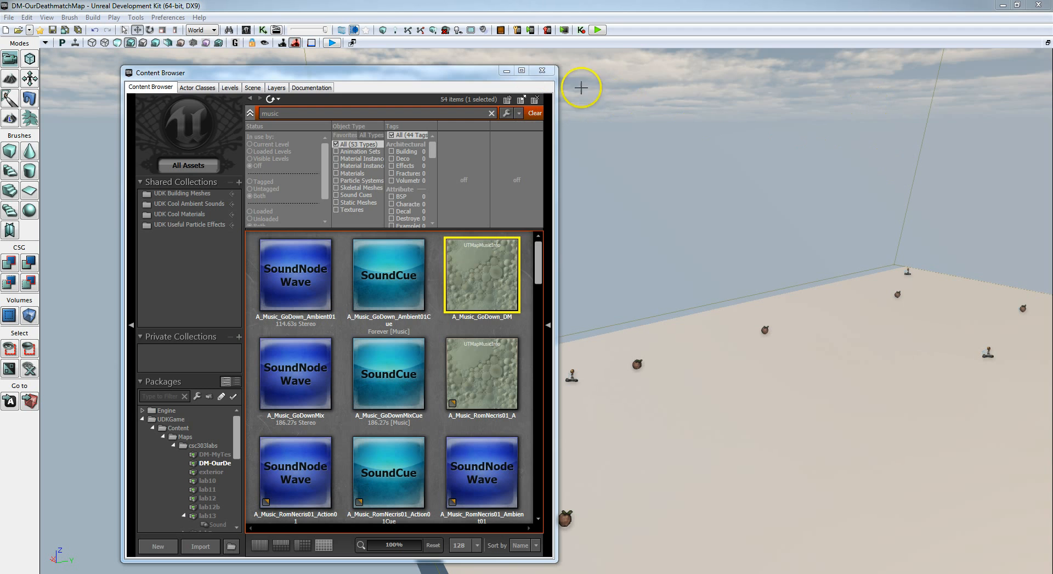
left_click(542, 70)
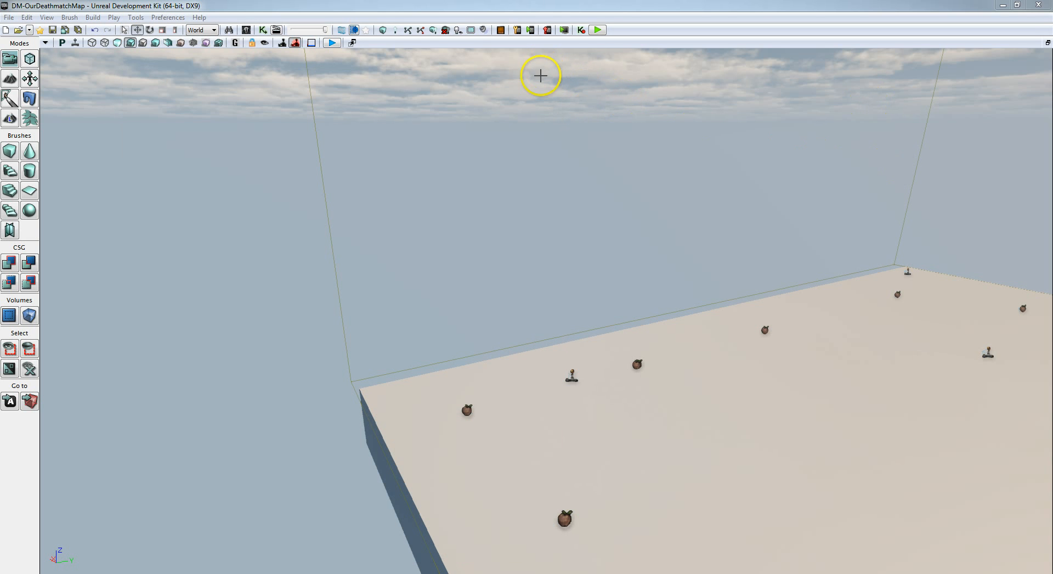
Build the map, delete the unnecessary PathNode_14, PathNode_2 and PathNode_8 through Map Check, and rebuild the paths.
left_click(433, 30)
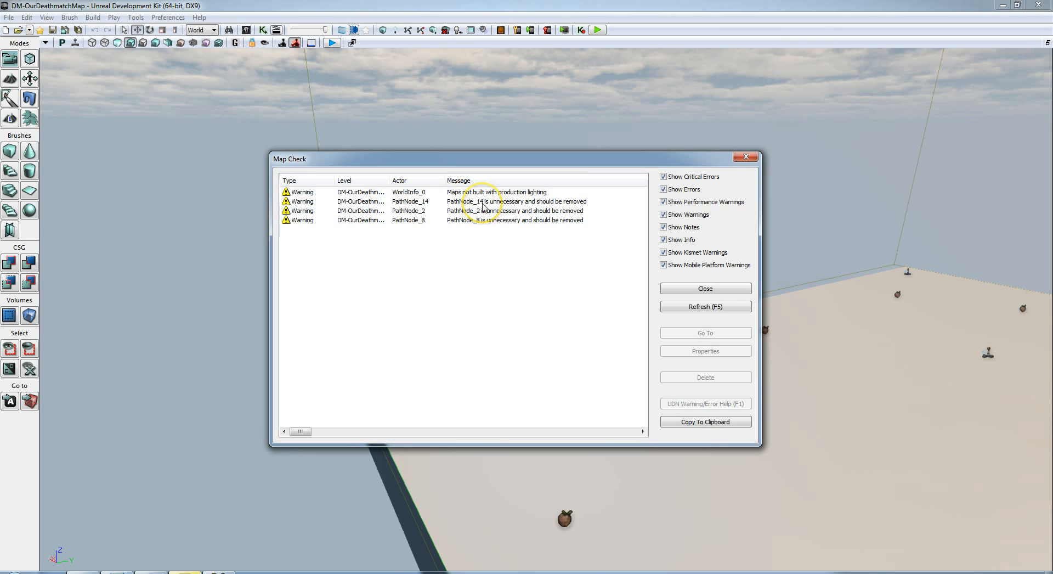
left_click(483, 202)
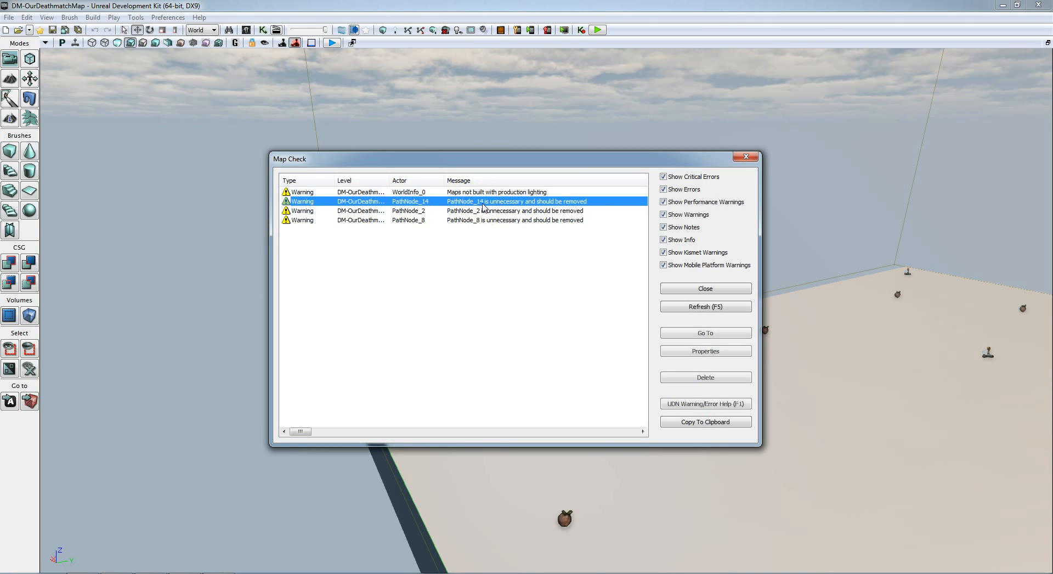
left_click(713, 377)
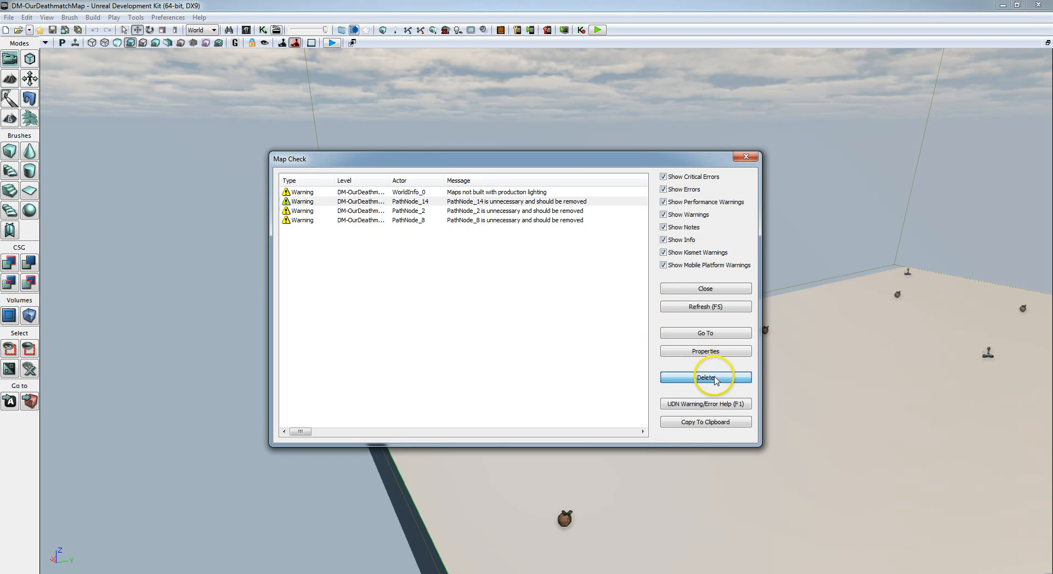
left_click(503, 213)
left_click(707, 378)
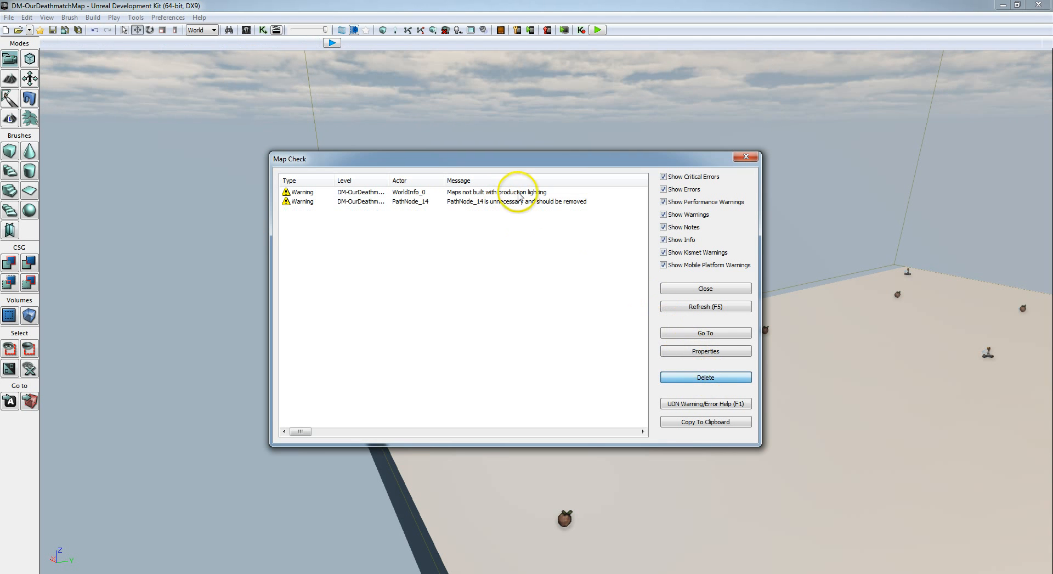
left_click(518, 201)
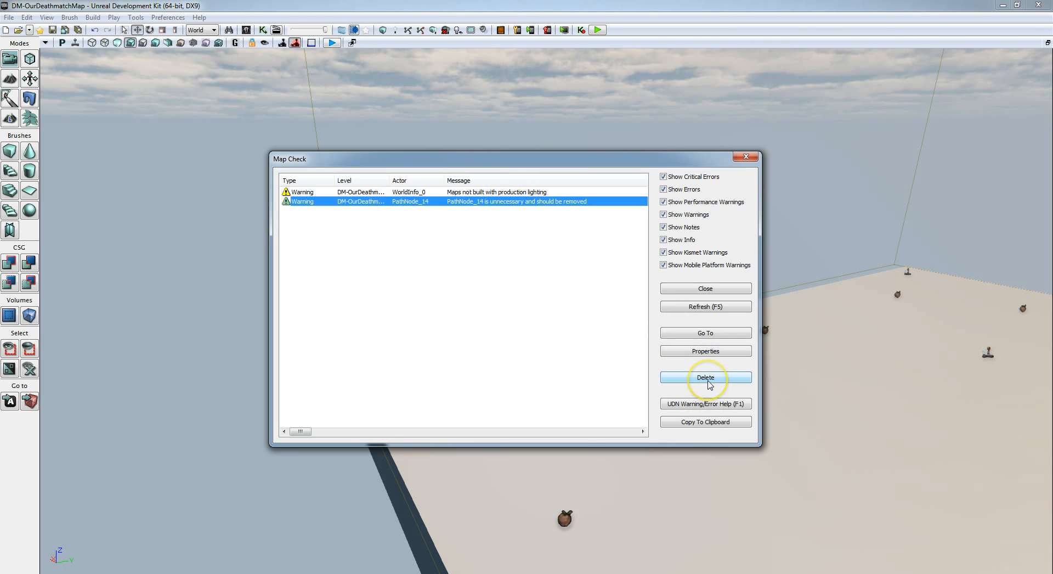
left_click(707, 379)
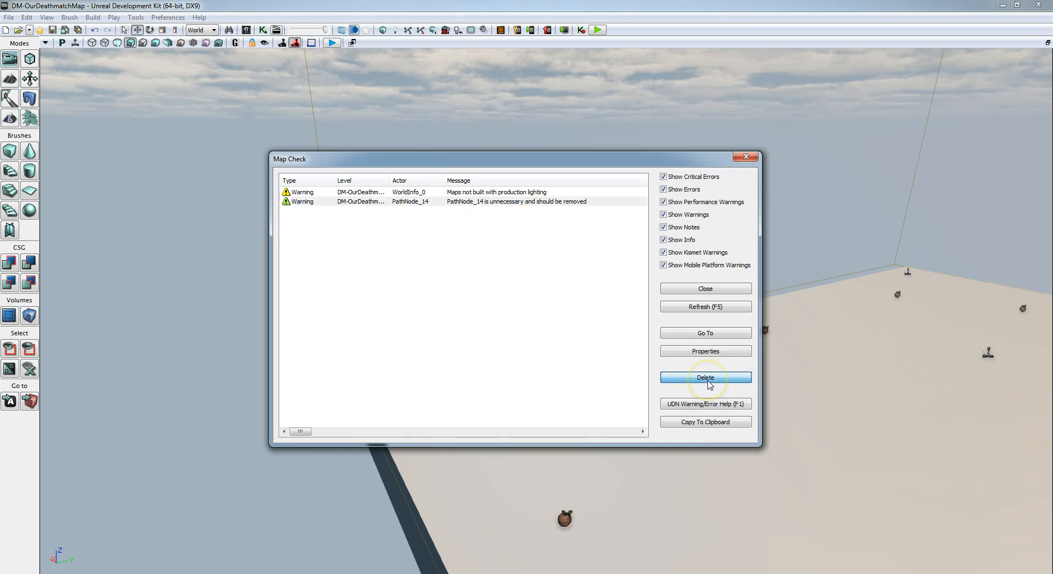
left_click(746, 156)
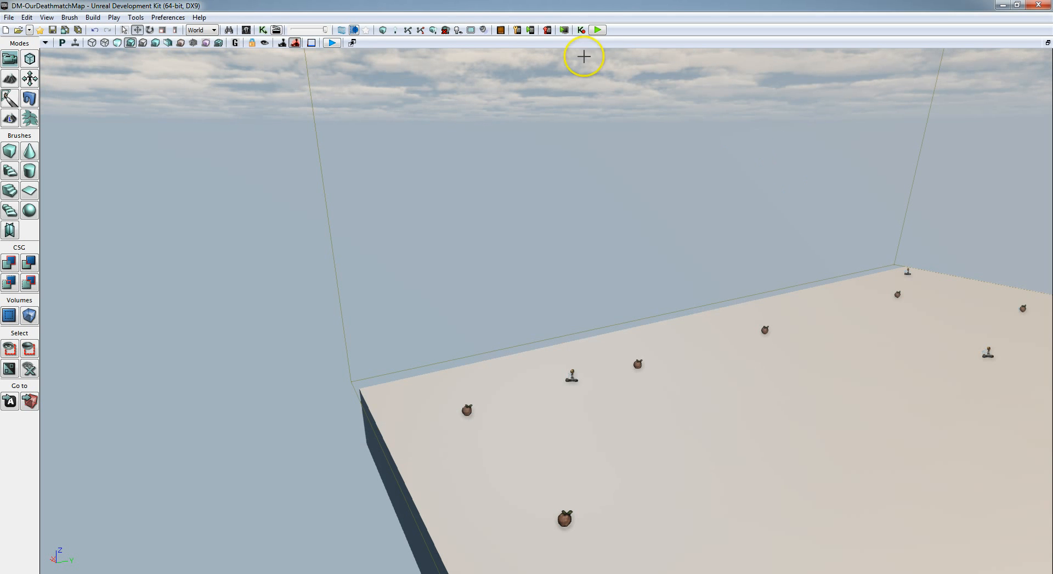
left_click(408, 32)
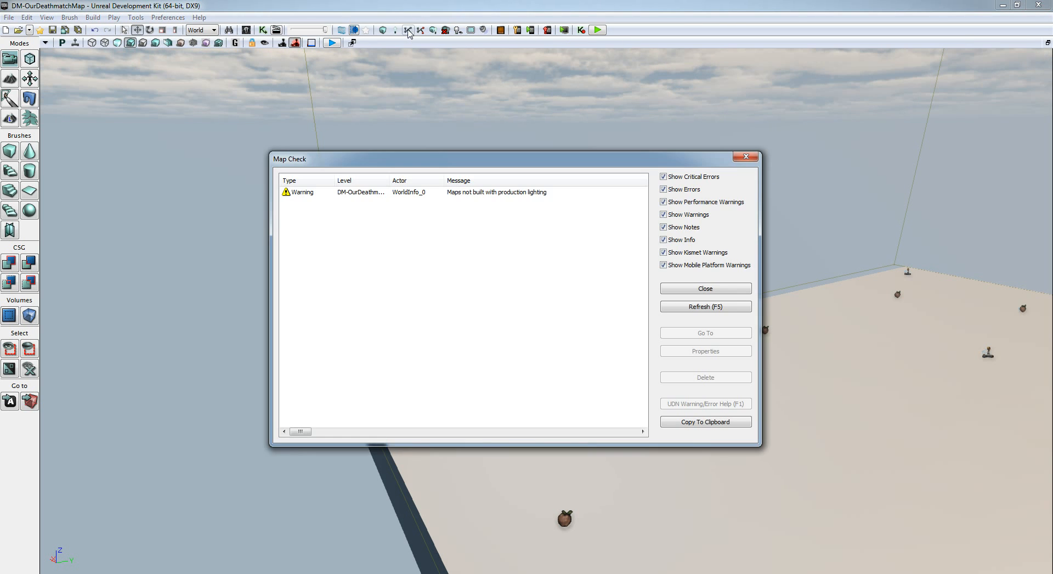
left_click(722, 290)
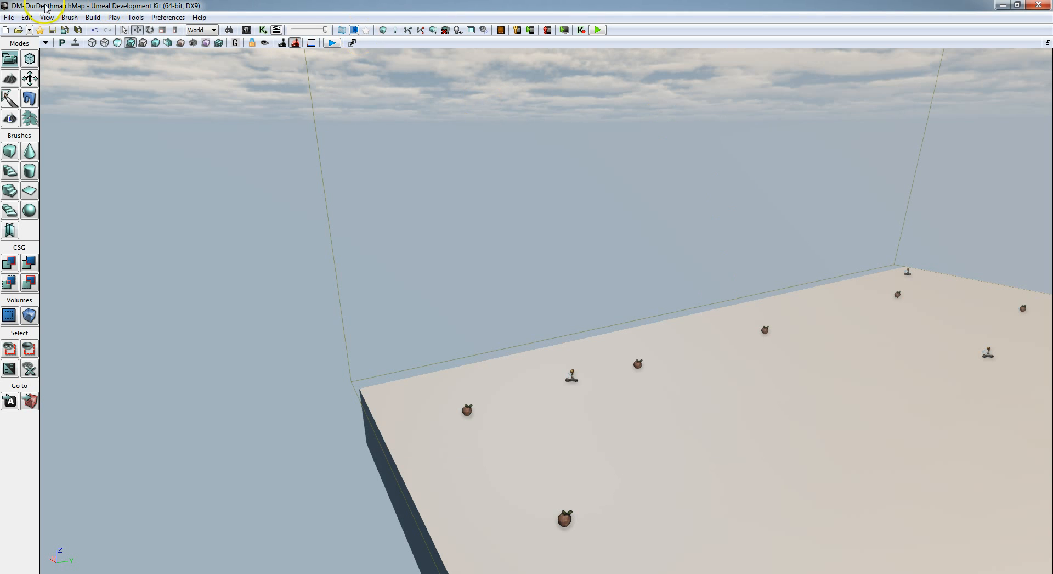
Save the map and close both the editor and the Swarm Agent window.
left_click(7, 18)
left_click(43, 96)
left_click(1038, 5)
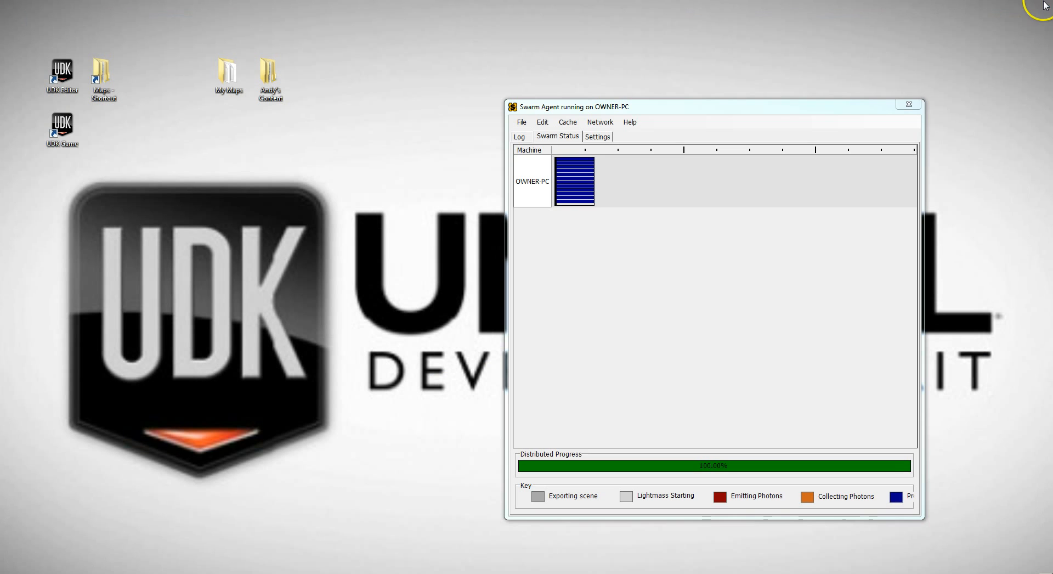
left_click(917, 109)
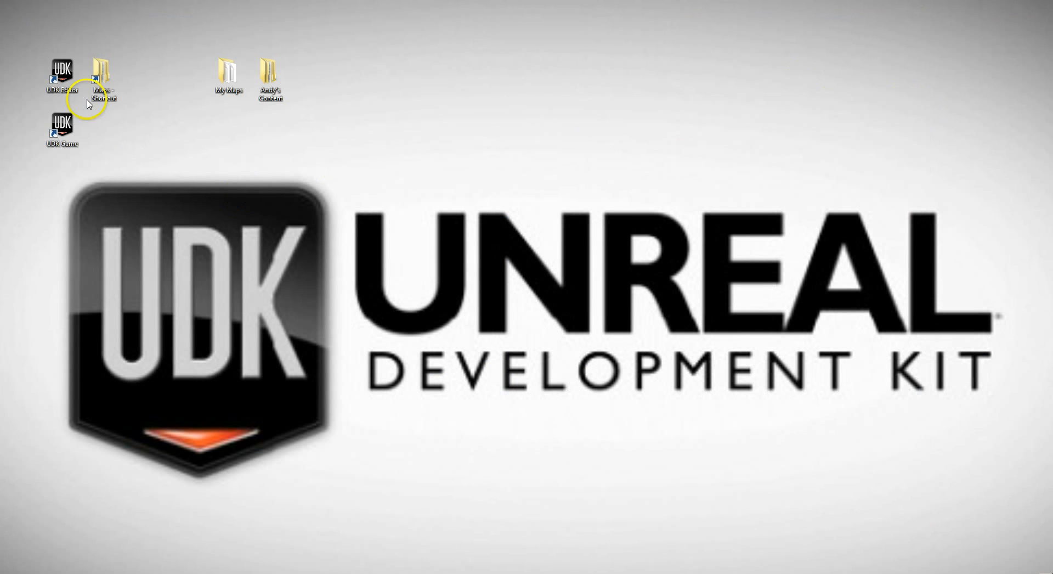
Open the file location of the UDK Game shortcut and view the UDK application in the Binaries\Win32 folder.
left_click(70, 131)
right_click(70, 131)
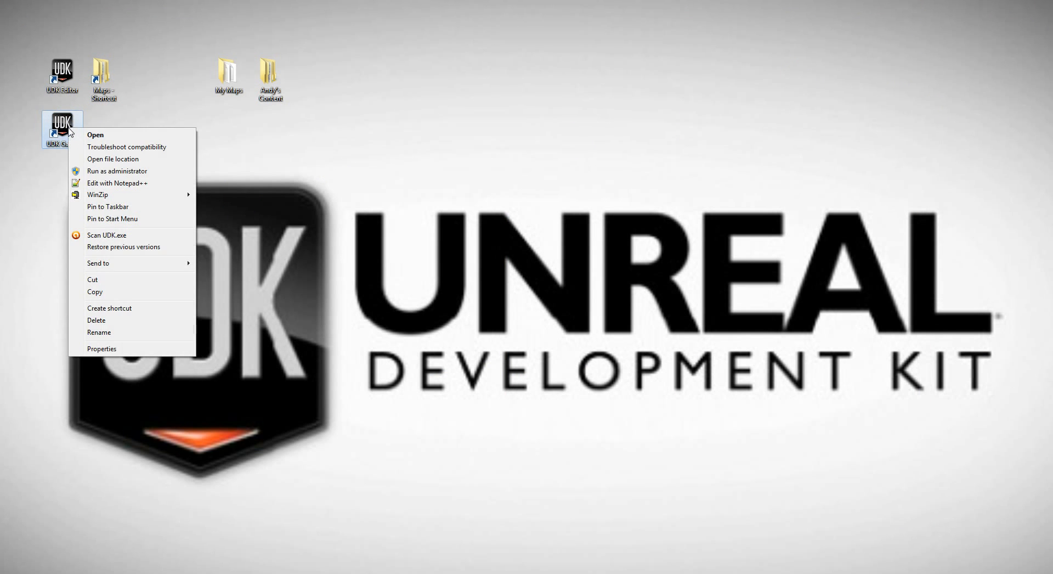
left_click(110, 156)
left_click_drag(278, 147, 455, 85)
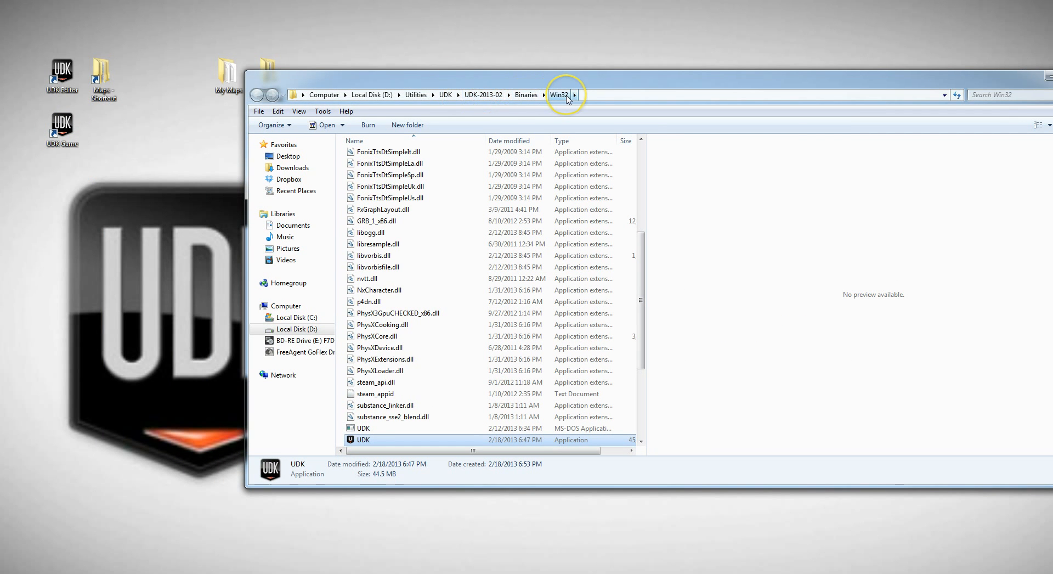
left_click(364, 440)
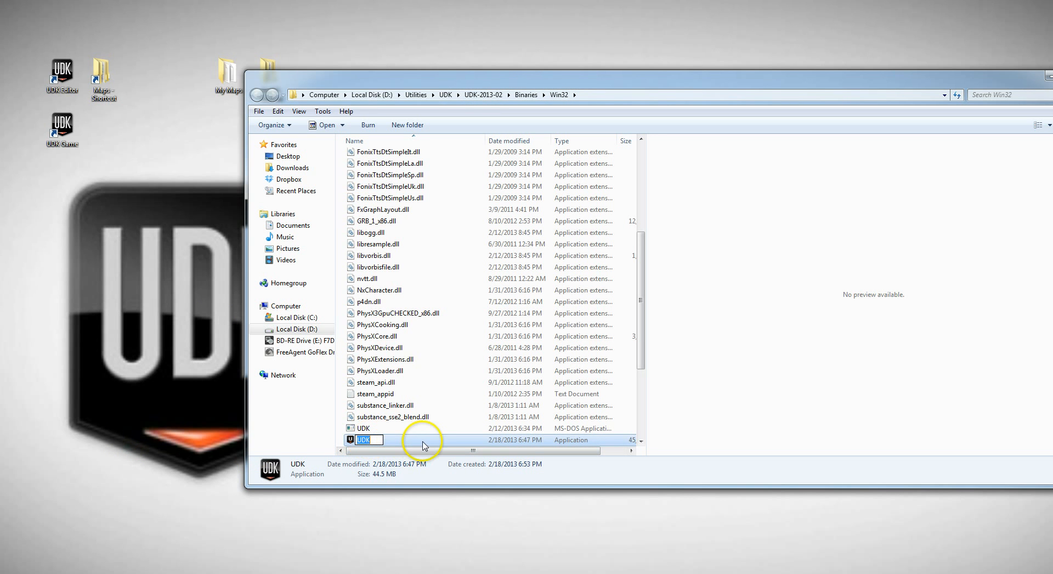
left_click(522, 443)
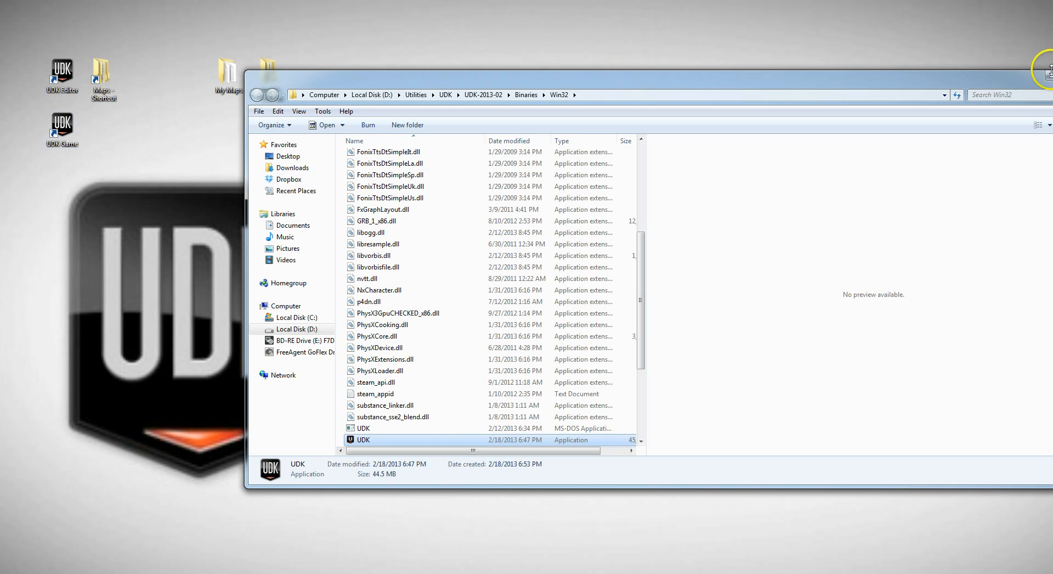
left_click_drag(1028, 85, 876, 85)
left_click(941, 83)
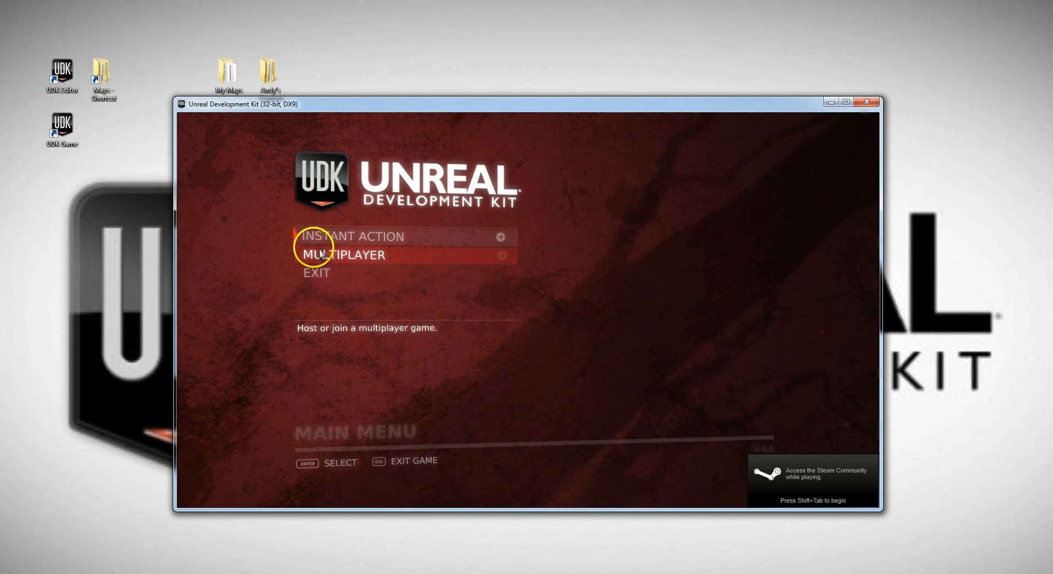
In the UDK game, set up an Instant Action match in Deathmatch mode on the OurDeathmatchMap map.
left_click(357, 235)
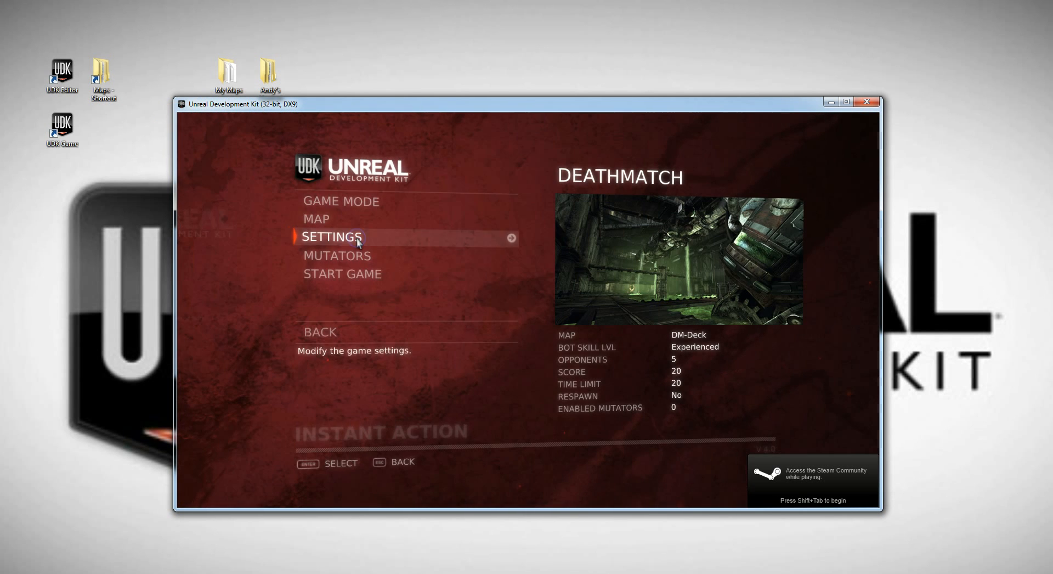
left_click(355, 204)
left_click(355, 204)
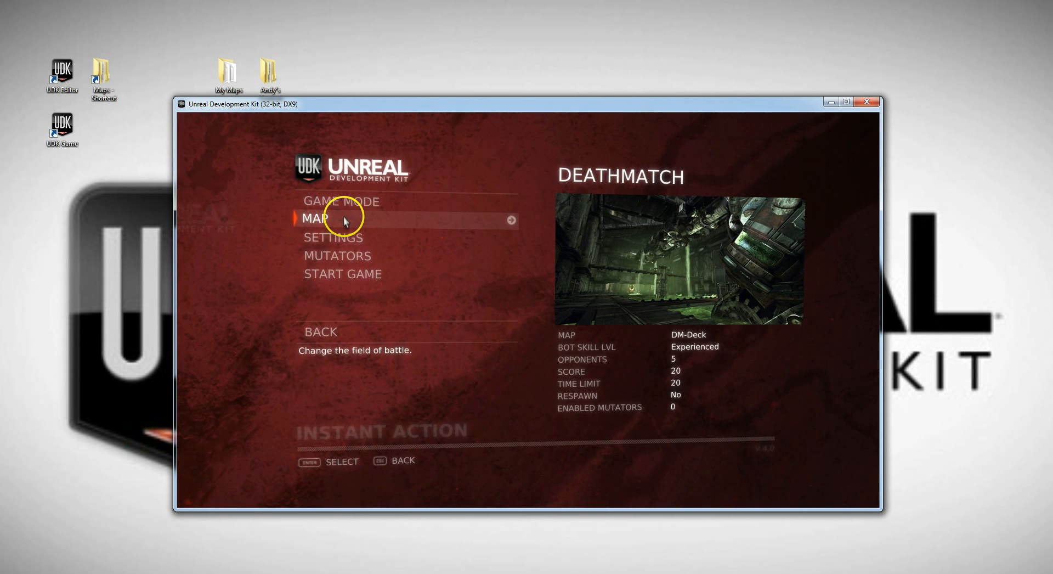
left_click(344, 217)
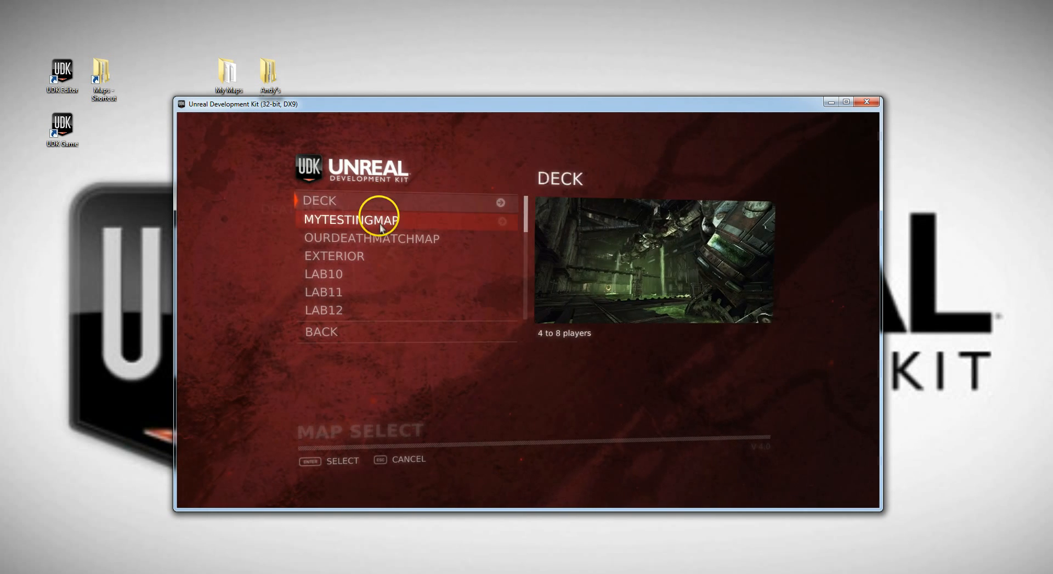
left_click(417, 240)
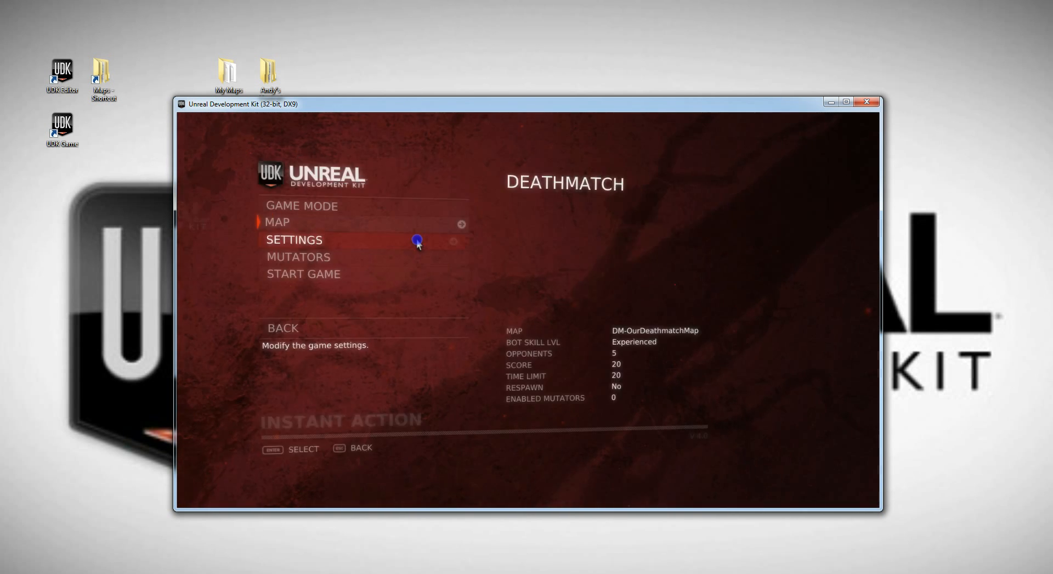
Start the game and move forward through the level to the large block to check the map.
left_click(387, 273)
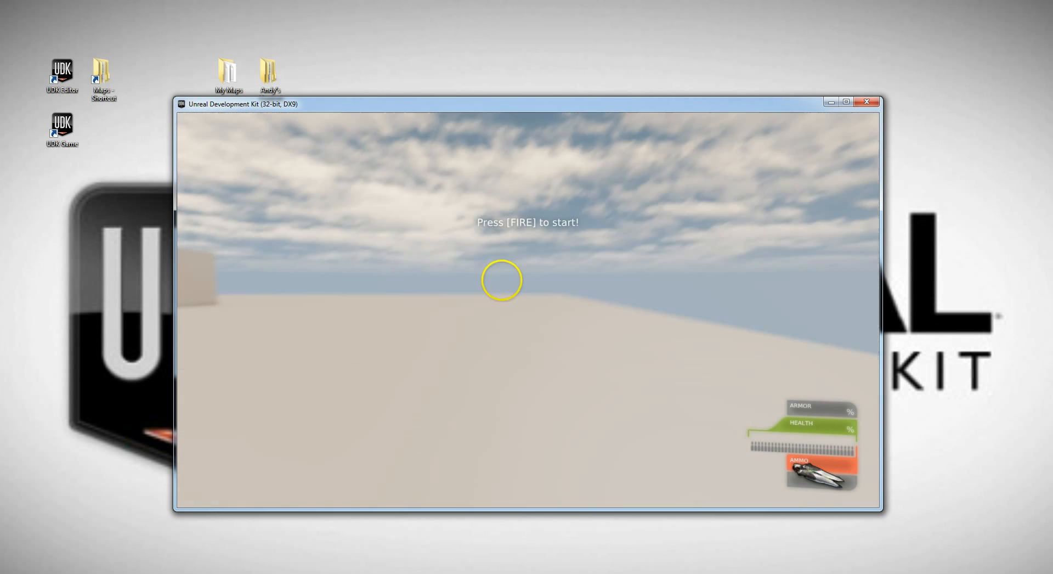
key("w")
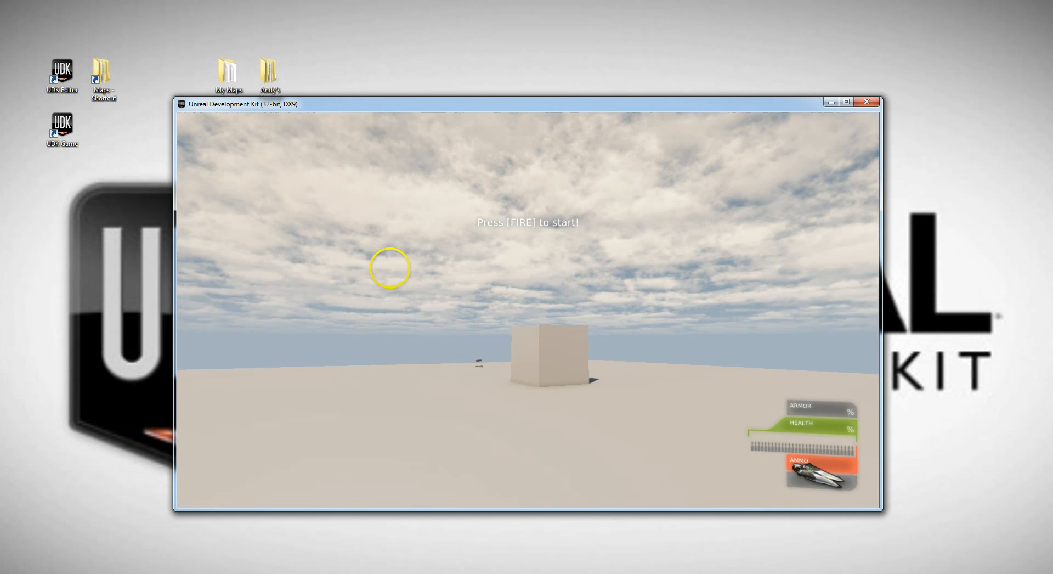
key("w")
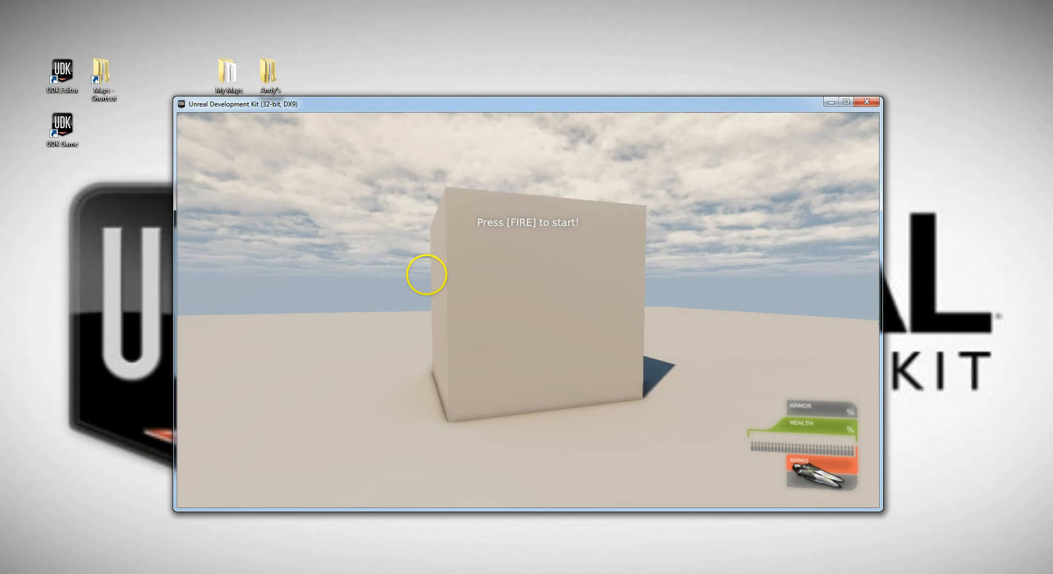
Start the deathmatch, move through the level fighting the bots, and exit the match to the main menu.
key("d")
left_click(248, 280)
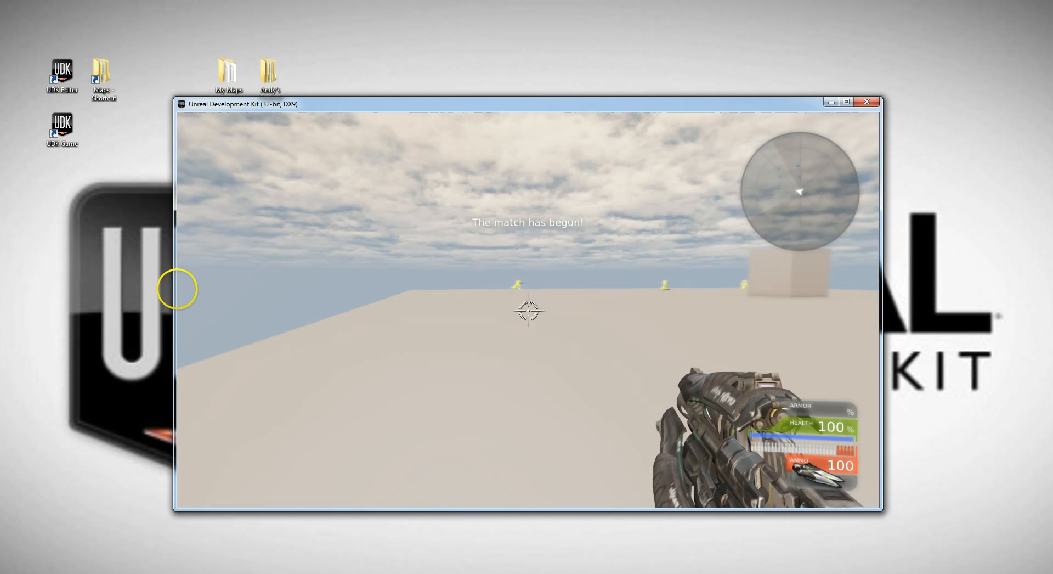
key("w")
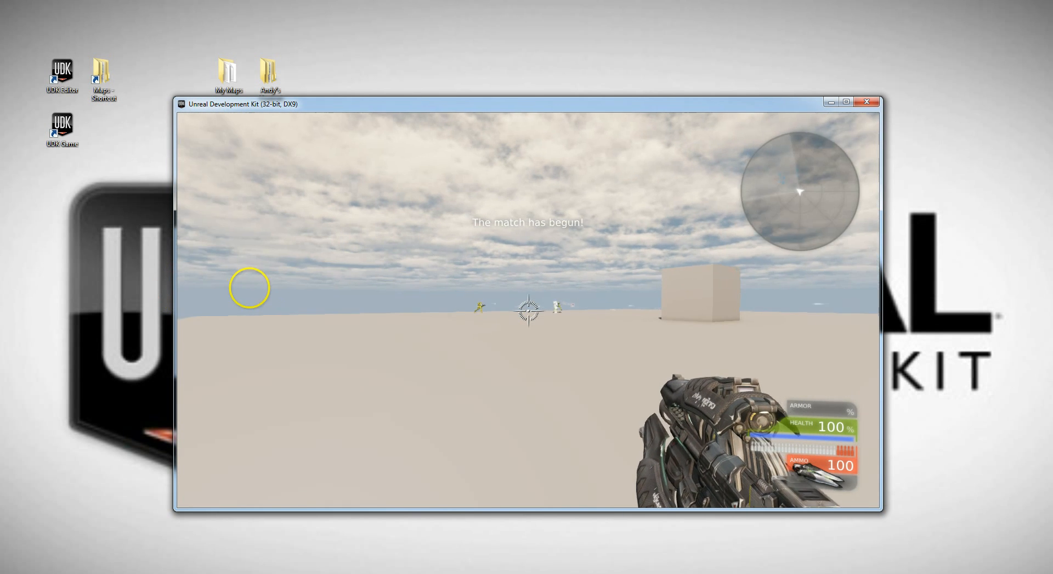
left_click(256, 287)
key("w")
left_click(255, 287)
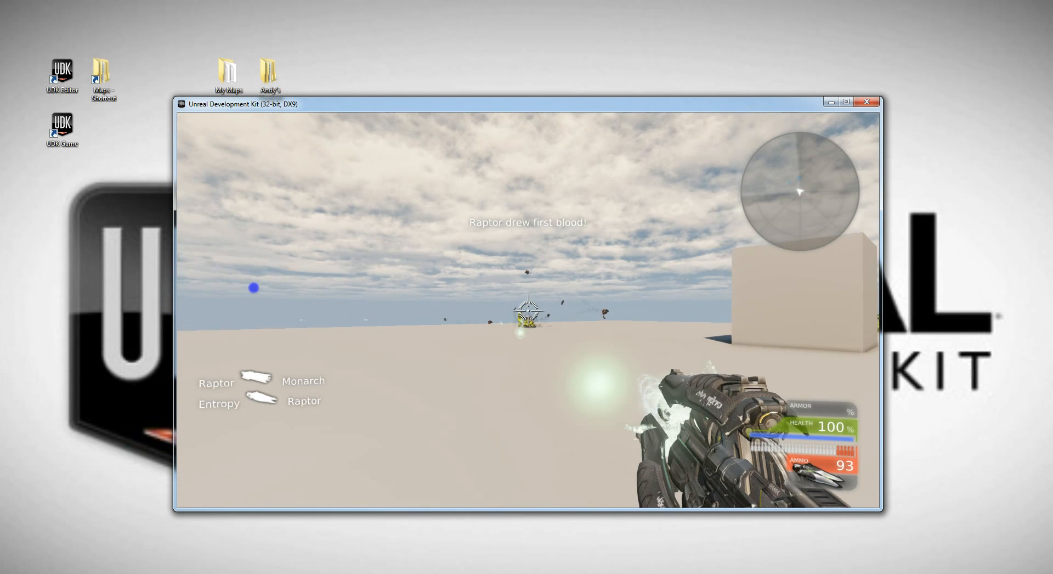
key("w")
left_click_drag(249, 289, 259, 287)
key("a")
left_click(314, 289)
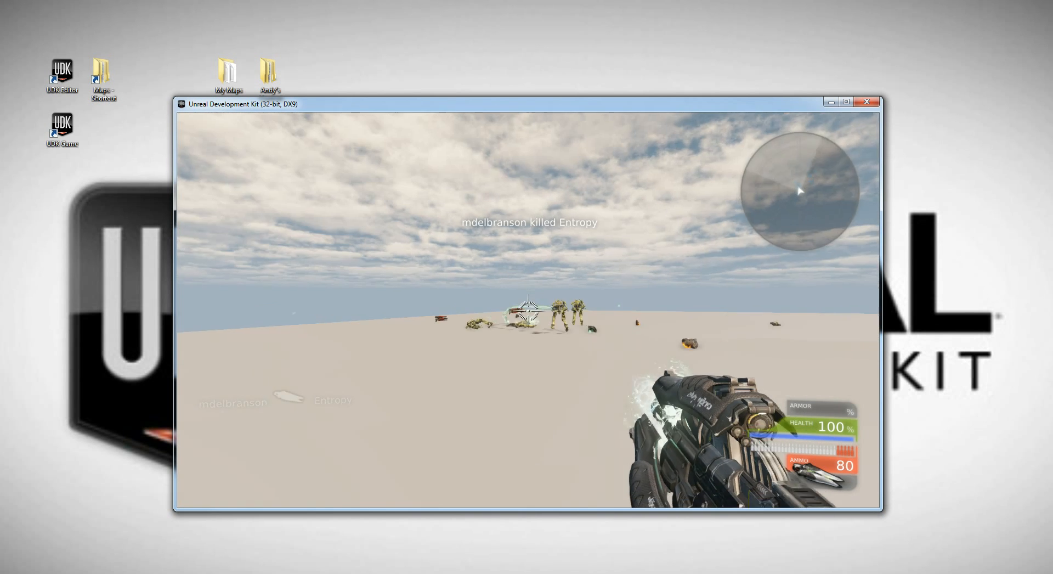
left_click_drag(286, 288, 296, 289)
right_click(320, 289)
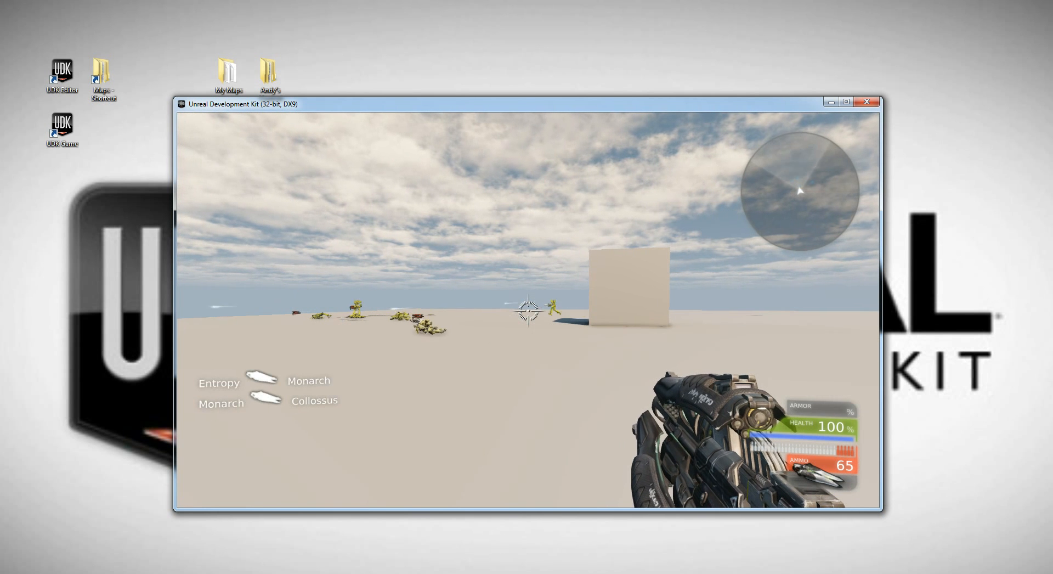
key("Escape")
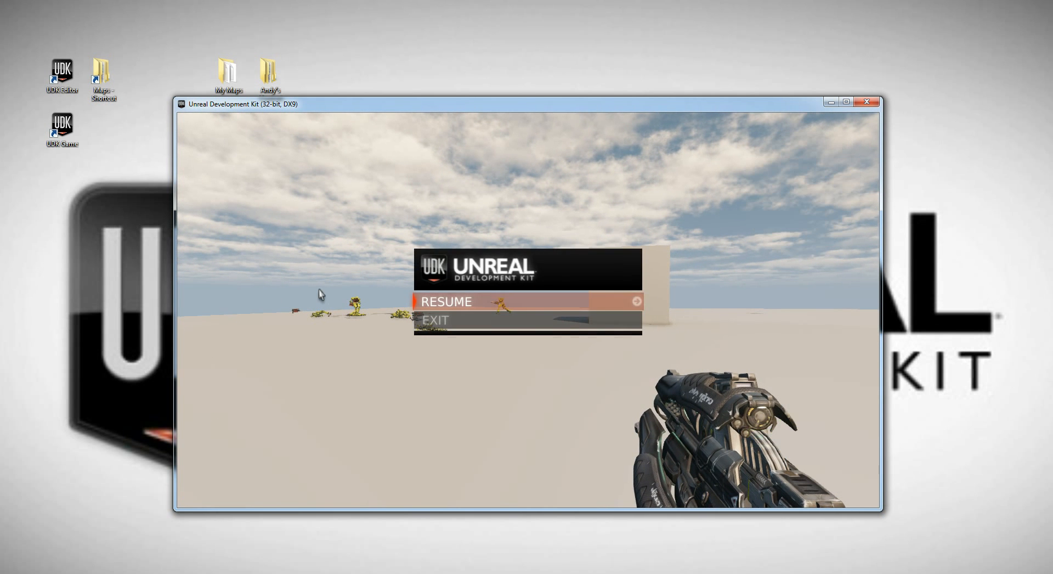
left_click(430, 321)
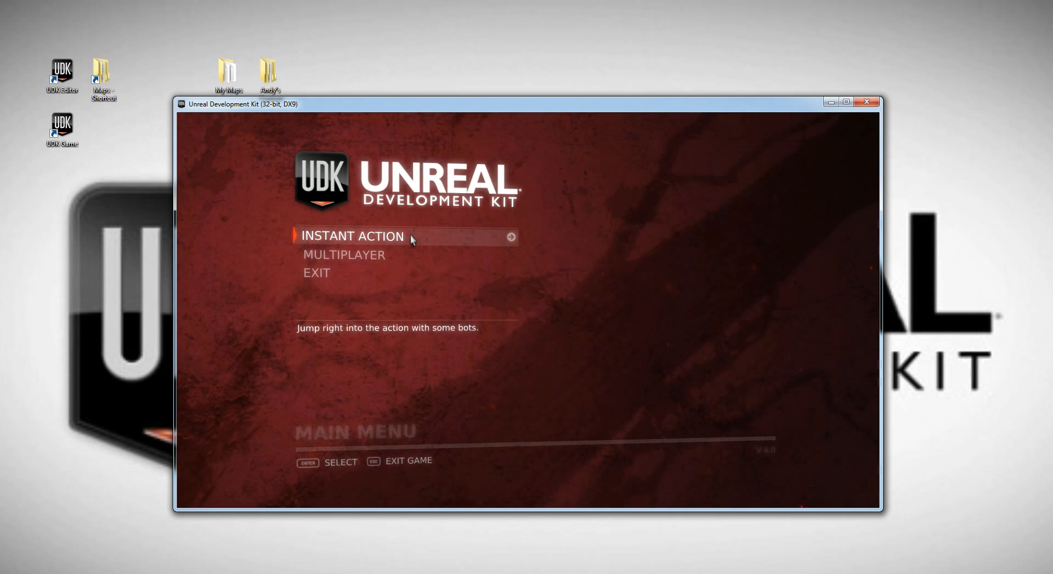
Set up an Instant Action match in Team Deathmatch mode on the OurDeathmatchMap map and start the game.
left_click(411, 235)
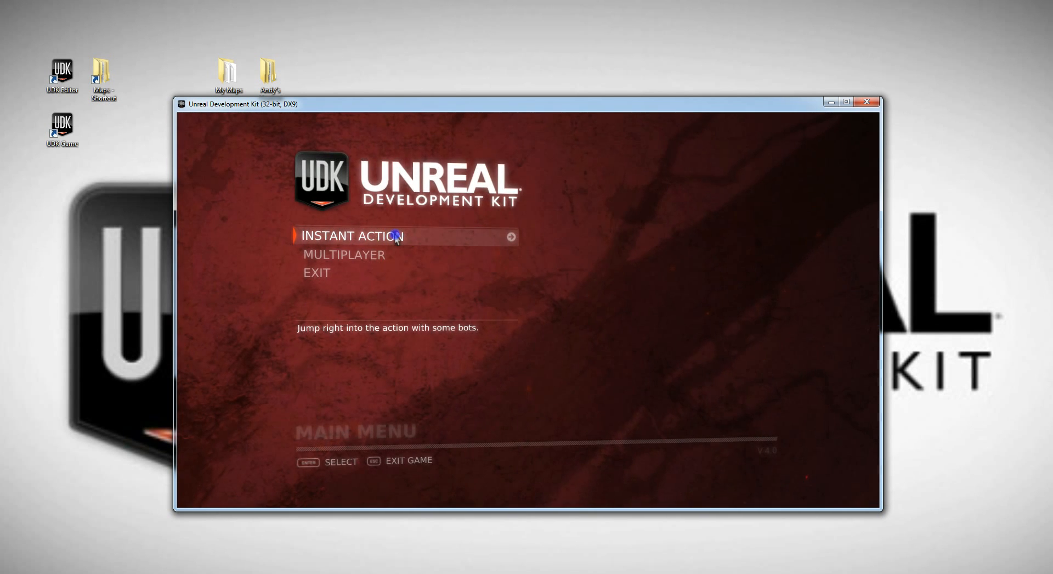
left_click(382, 206)
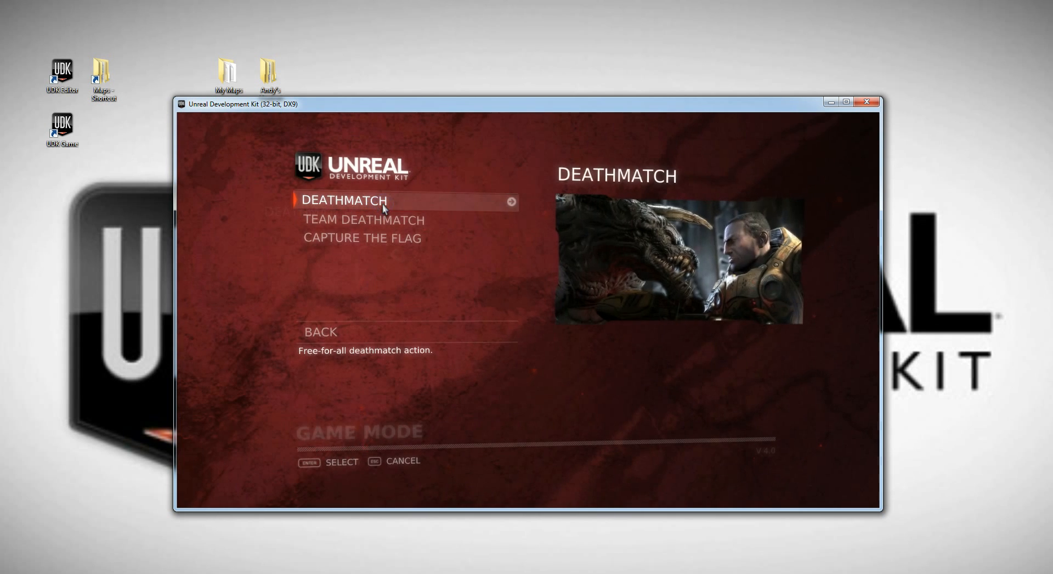
left_click(383, 219)
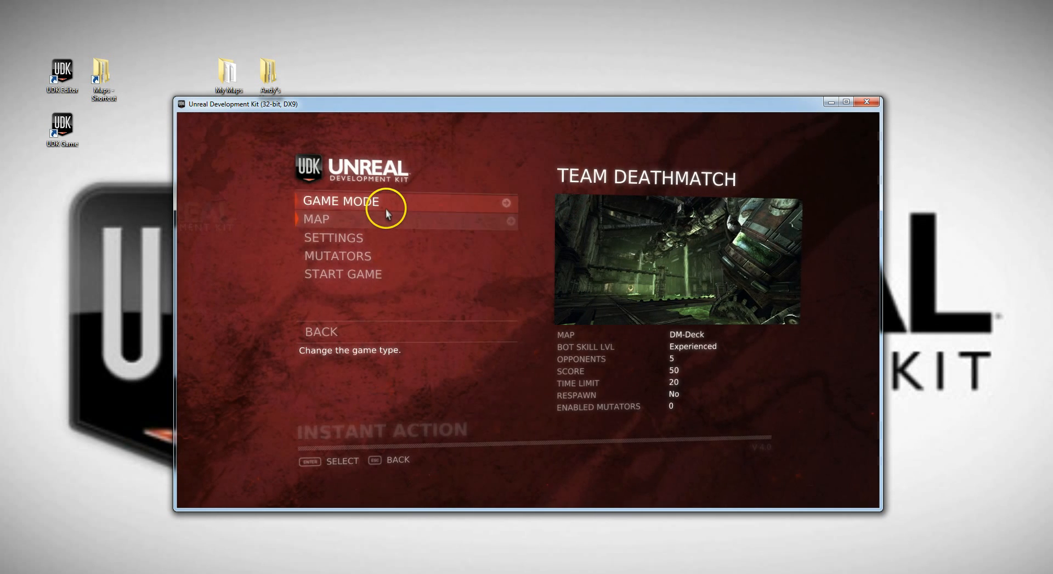
left_click(377, 223)
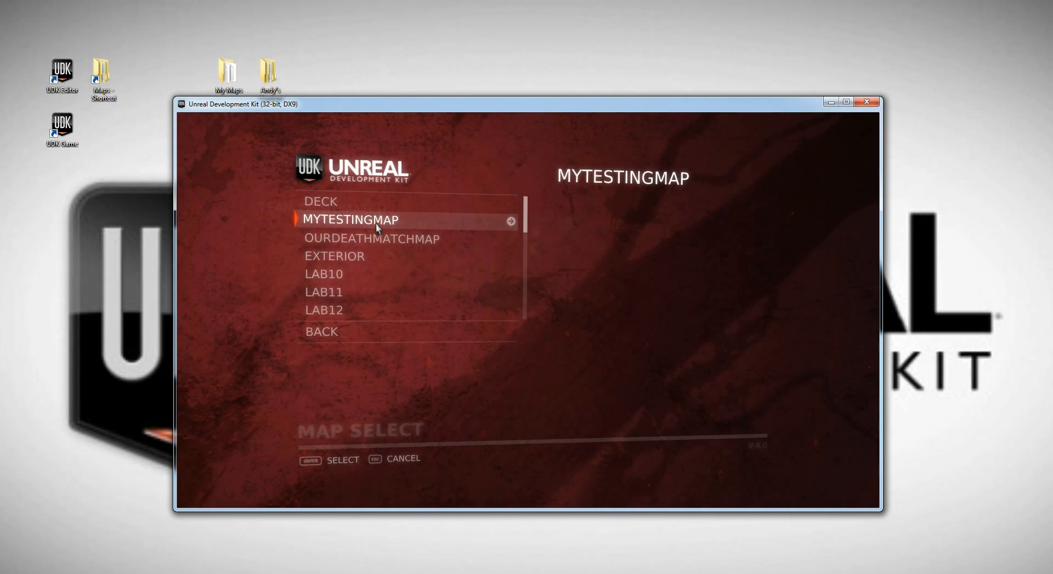
left_click(377, 238)
left_click(378, 238)
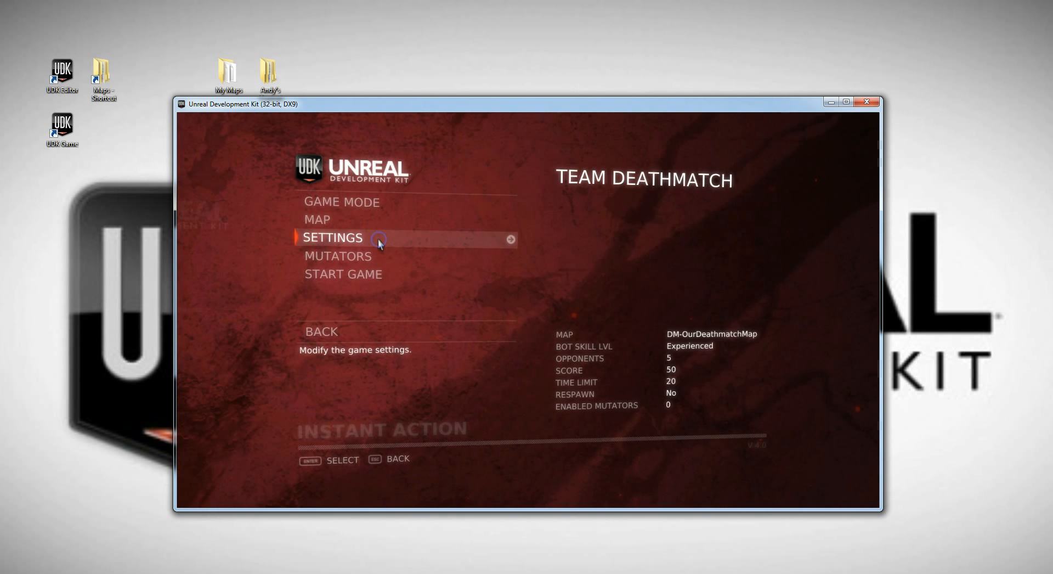
left_click(383, 277)
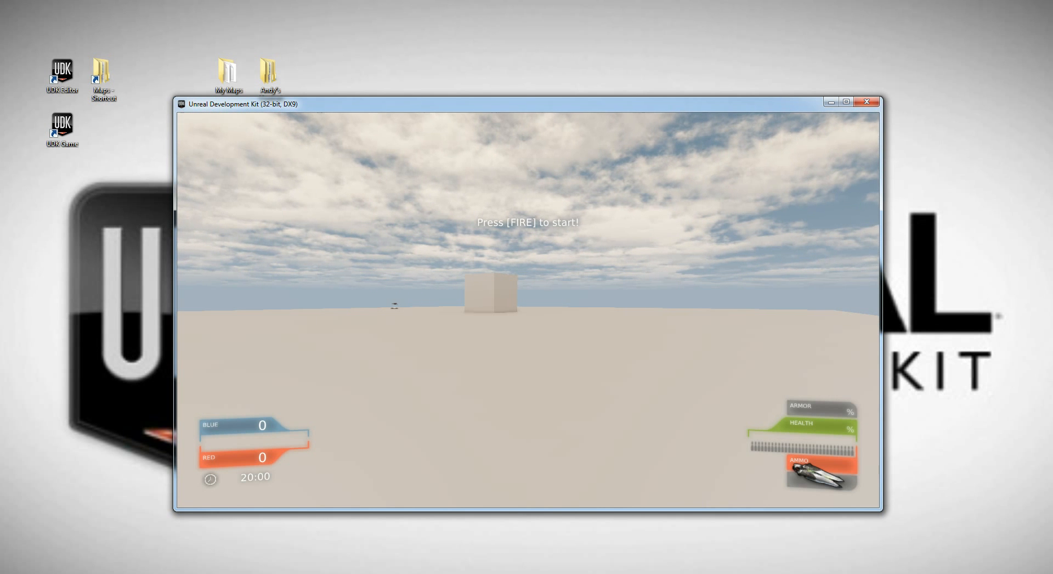
Begin the team deathmatch and play through the level, shooting at the opposing team's bots.
left_click(352, 278)
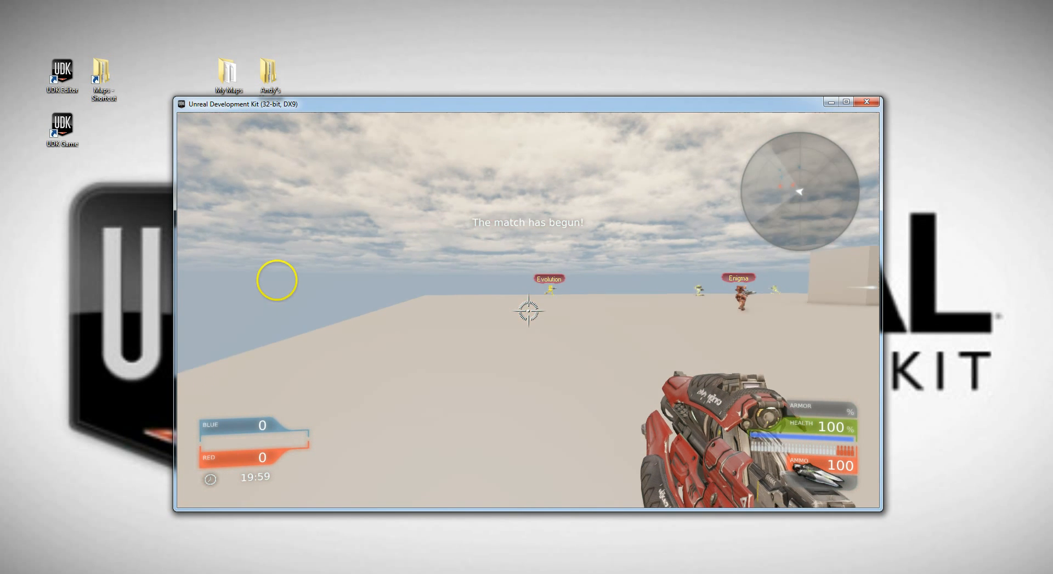
key("d")
key("w")
left_click_drag(315, 274, 299, 276)
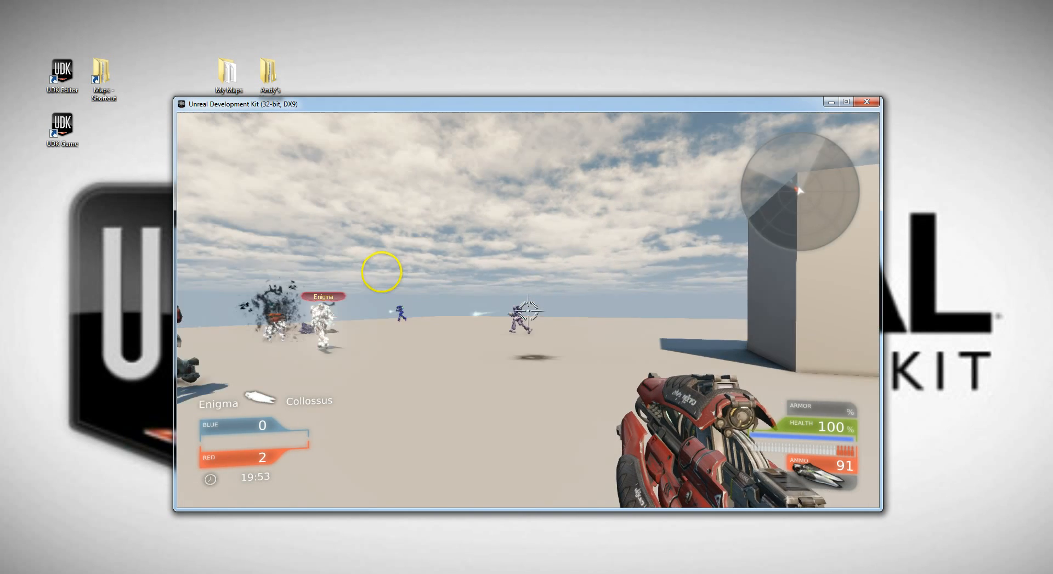
left_click(317, 295)
mouse_move(316, 295)
left_mouse_down()
mouse_move(265, 287)
mouse_move(273, 284)
mouse_move(305, 297)
mouse_move(177, 294)
left_mouse_up()
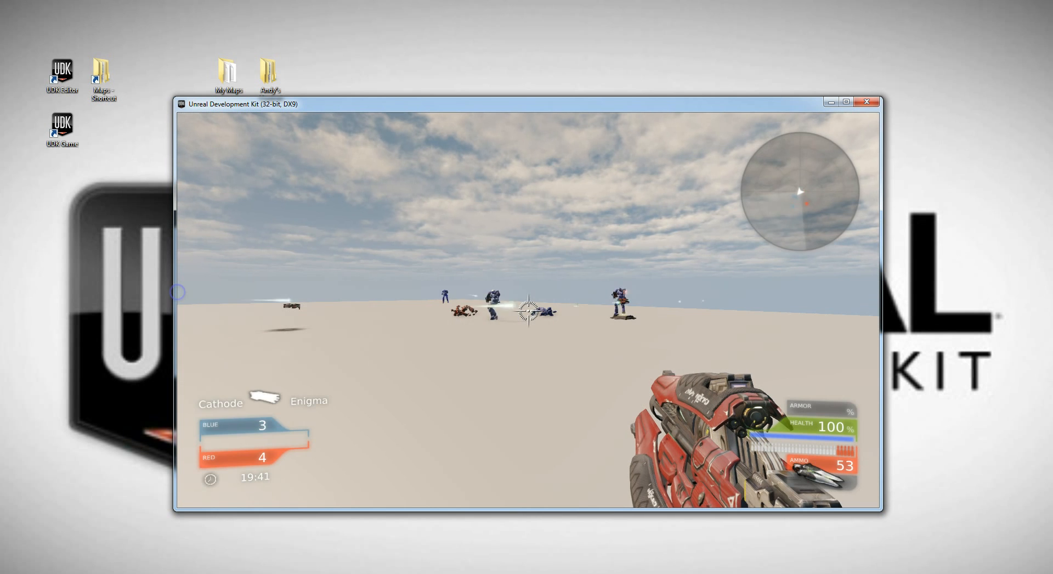
Leave the team deathmatch for the main menu and exit the game completely.
key("Escape")
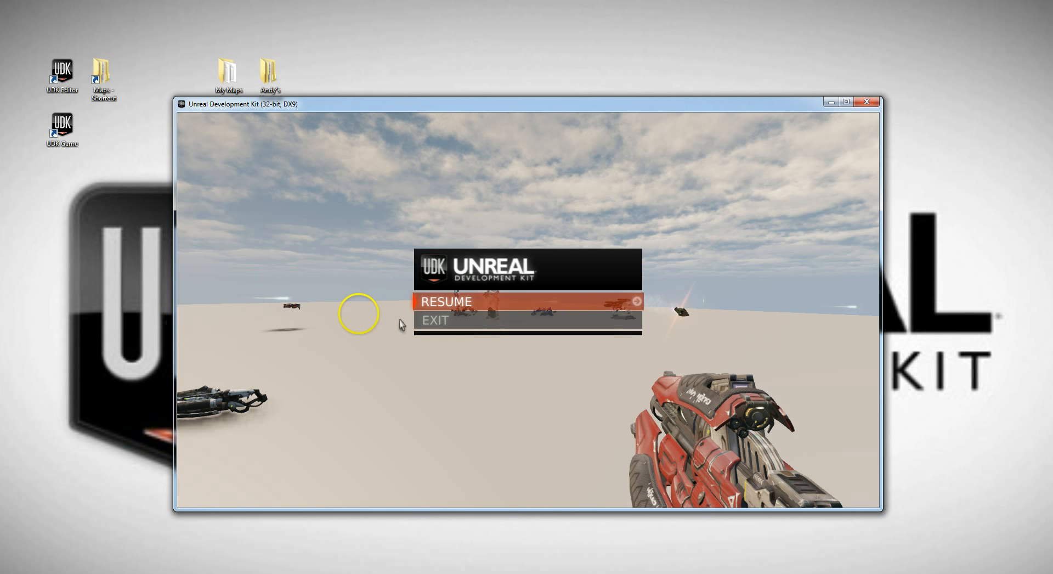
left_click(436, 327)
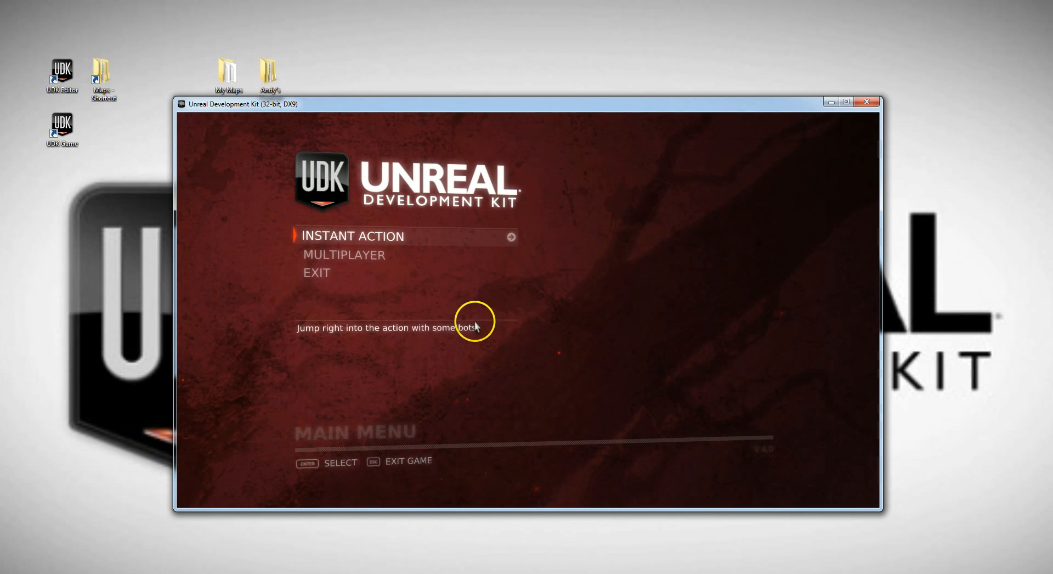
left_click(310, 273)
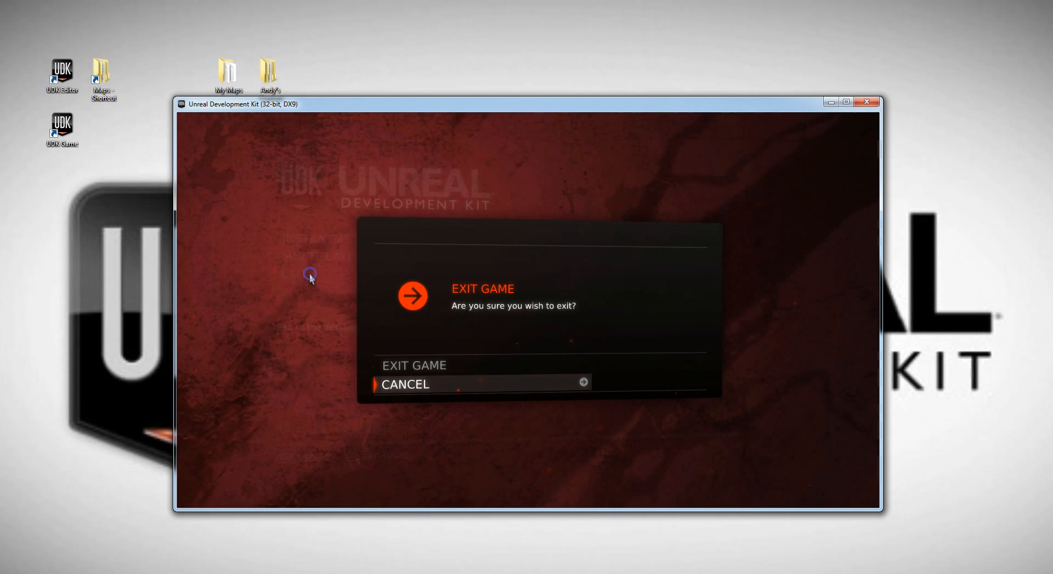
left_click(452, 371)
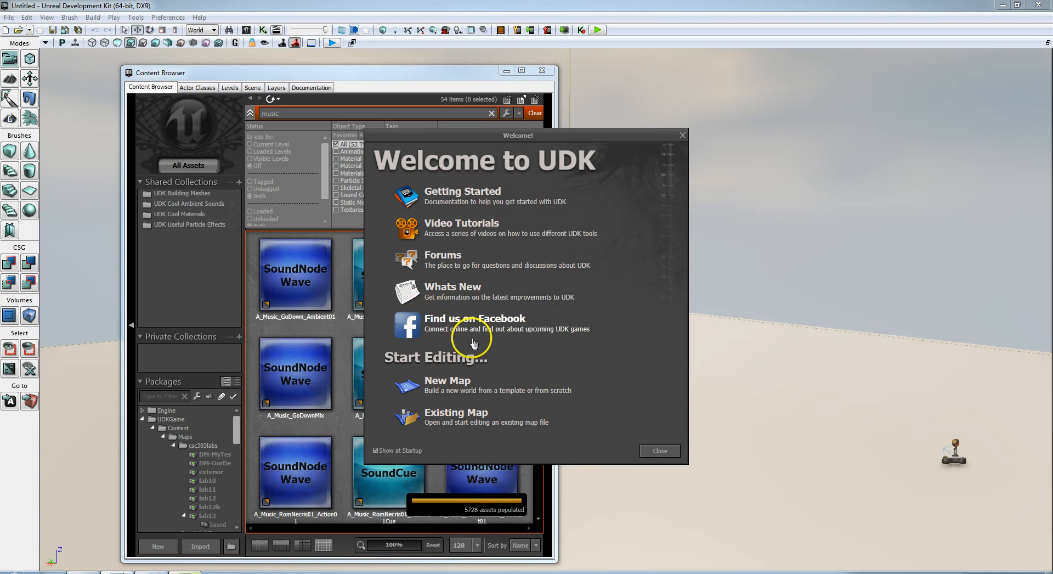
In the UDK editor, open the existing map DM-OurDeathmatchMap.udk and close the Welcome and Content Browser windows.
left_click(474, 412)
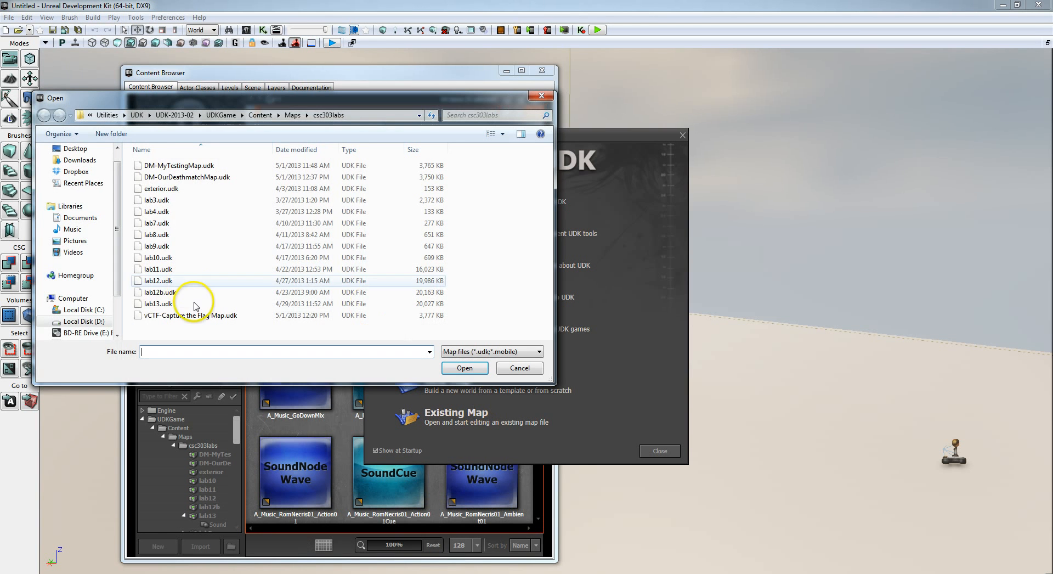
double_click(199, 177)
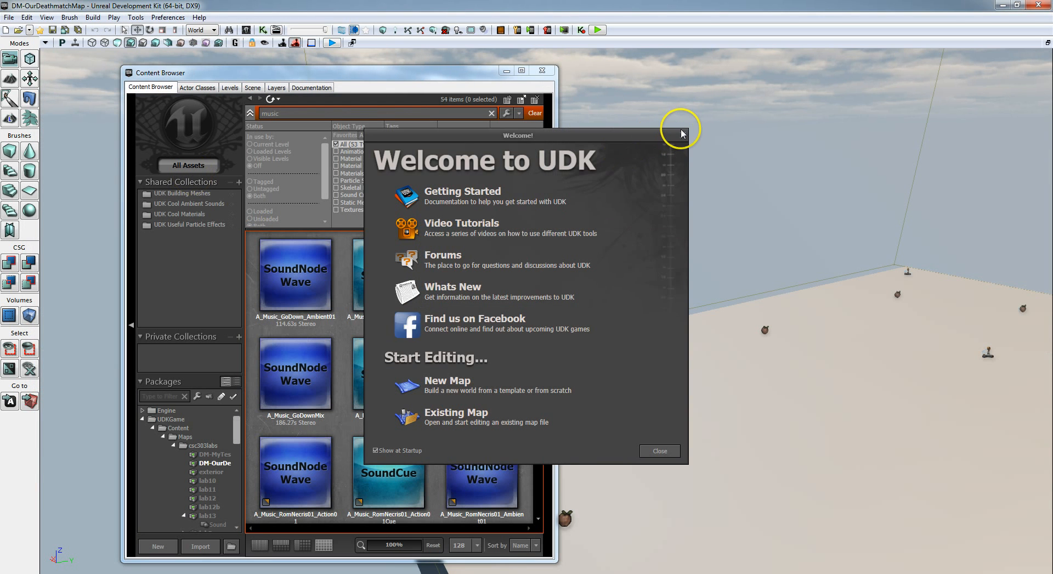
left_click(683, 135)
left_click(542, 71)
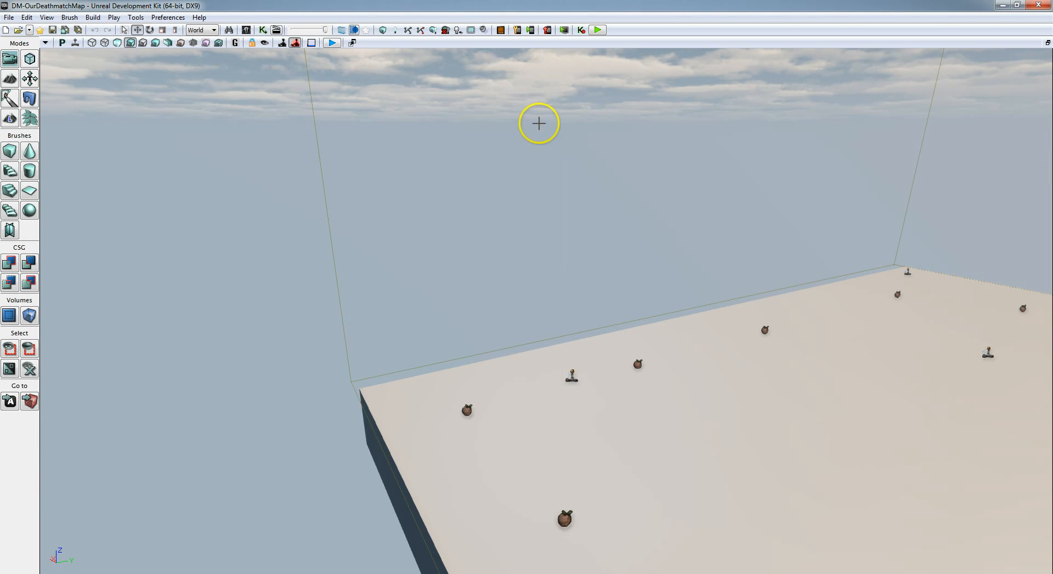
Select the player starts placed around the level floor and delete all of them.
right_click_drag(493, 211, 606, 224)
key("s")
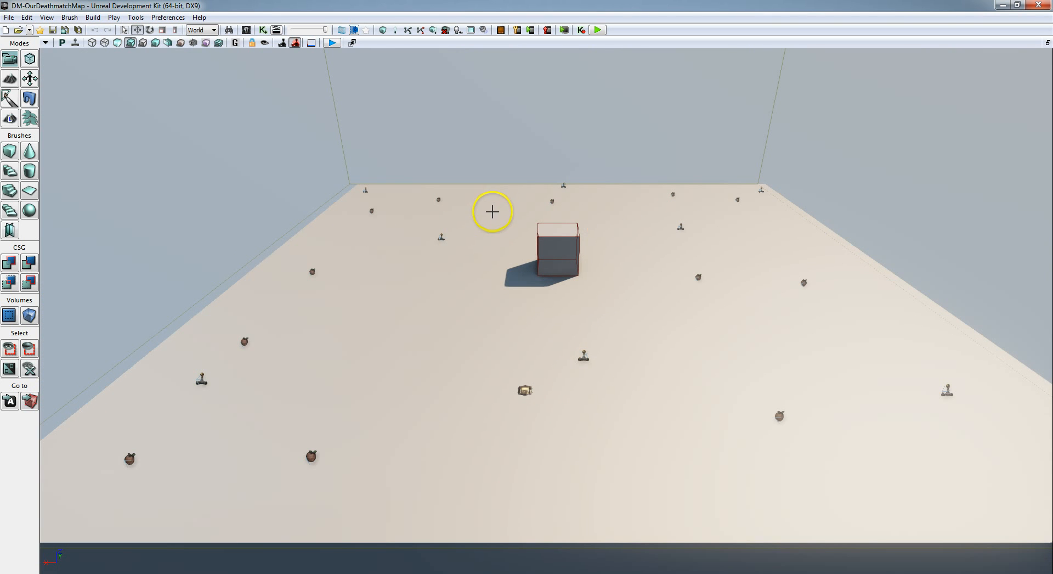
left_click(584, 357)
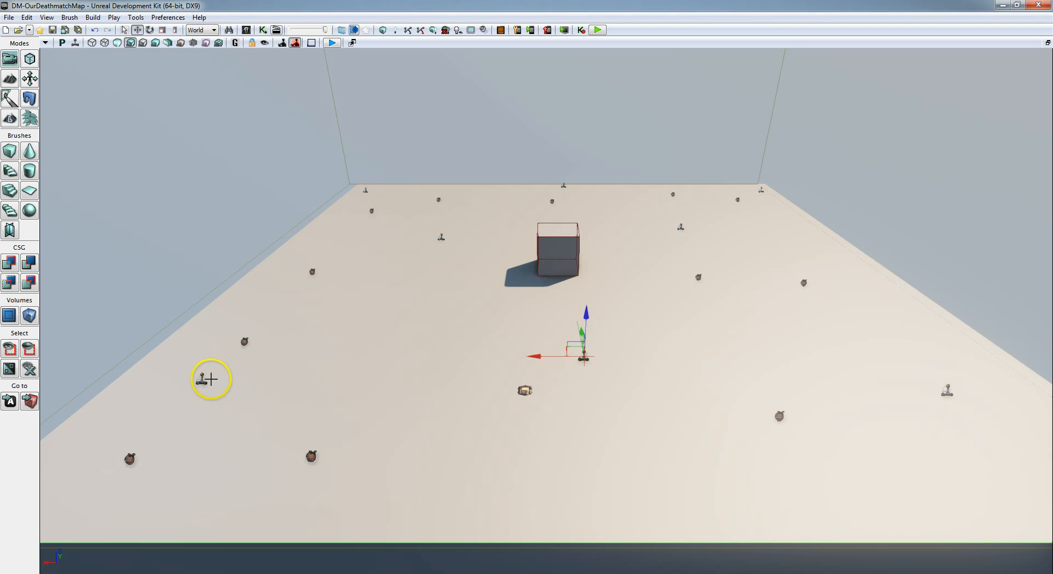
right_click_drag(169, 284, 155, 291)
key("d")
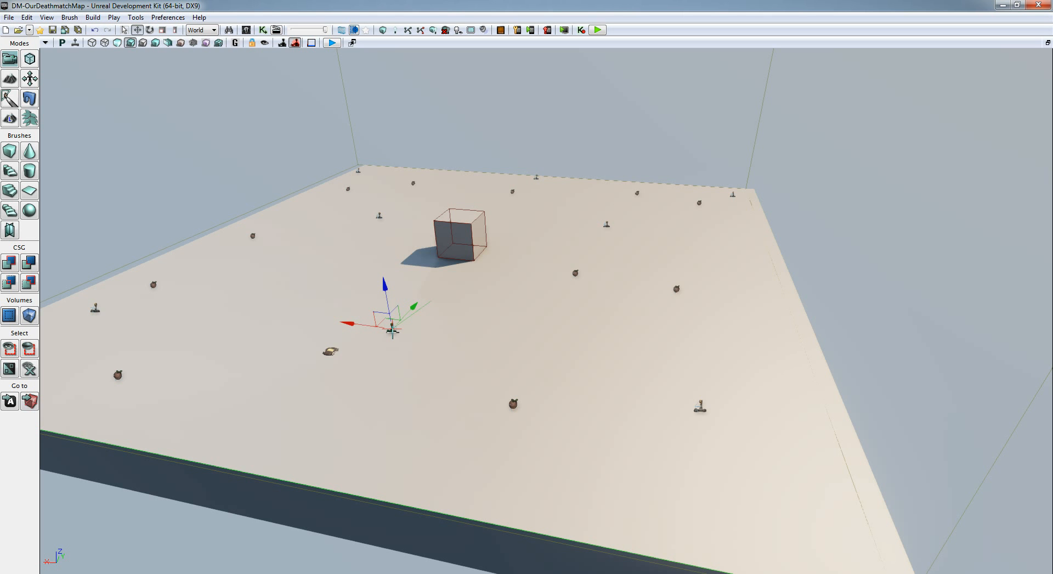
left_click(466, 180)
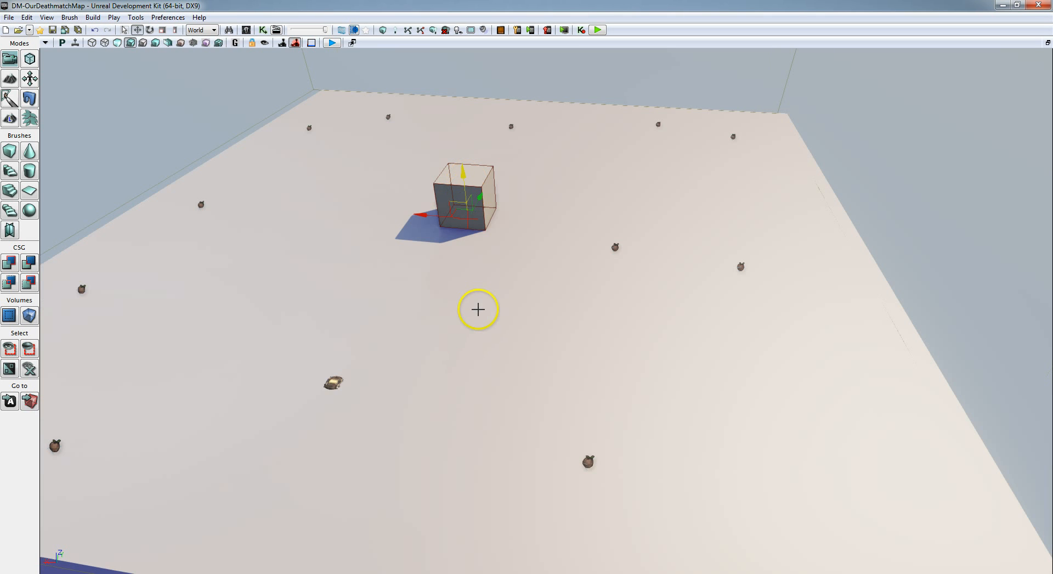
mouse_move(478, 309)
left_mouse_down()
mouse_move(427, 303)
mouse_move(495, 310)
left_mouse_up()
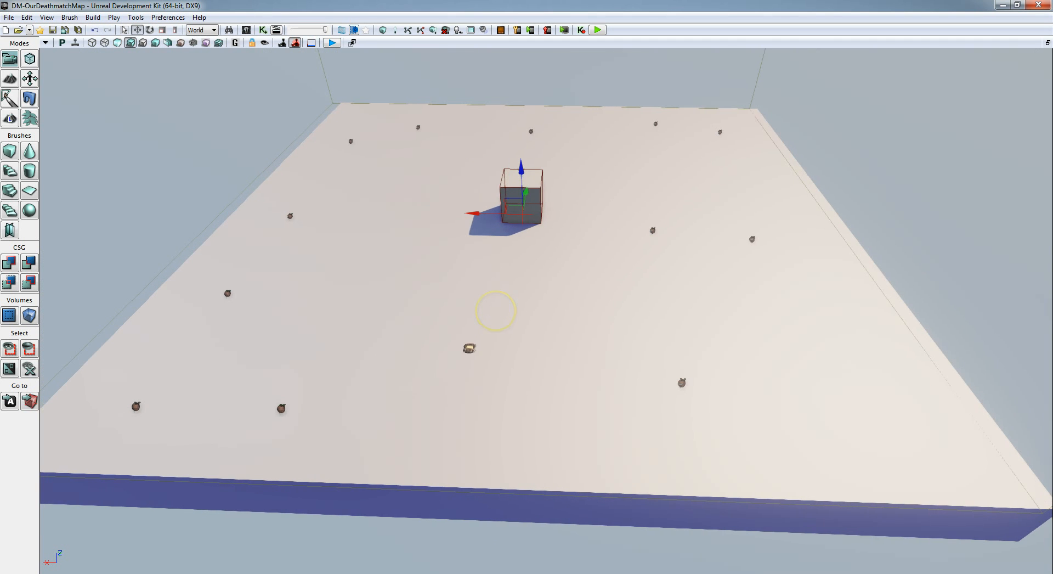
right_click_drag(495, 310, 494, 303)
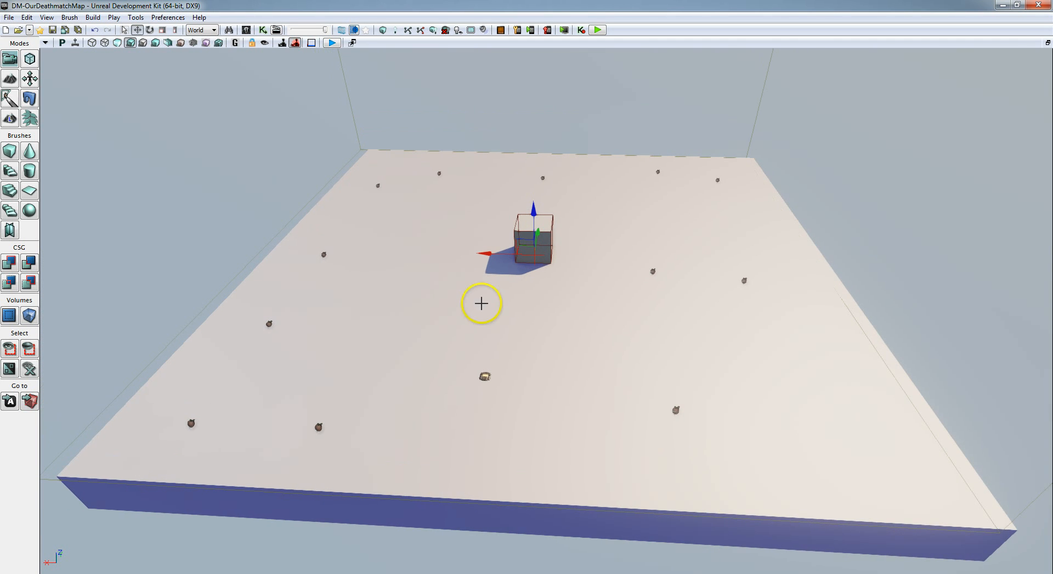
Bring up the Actor Classes list, expand its Navigation category, and move the window clear of the level's near-left area.
left_click(246, 31)
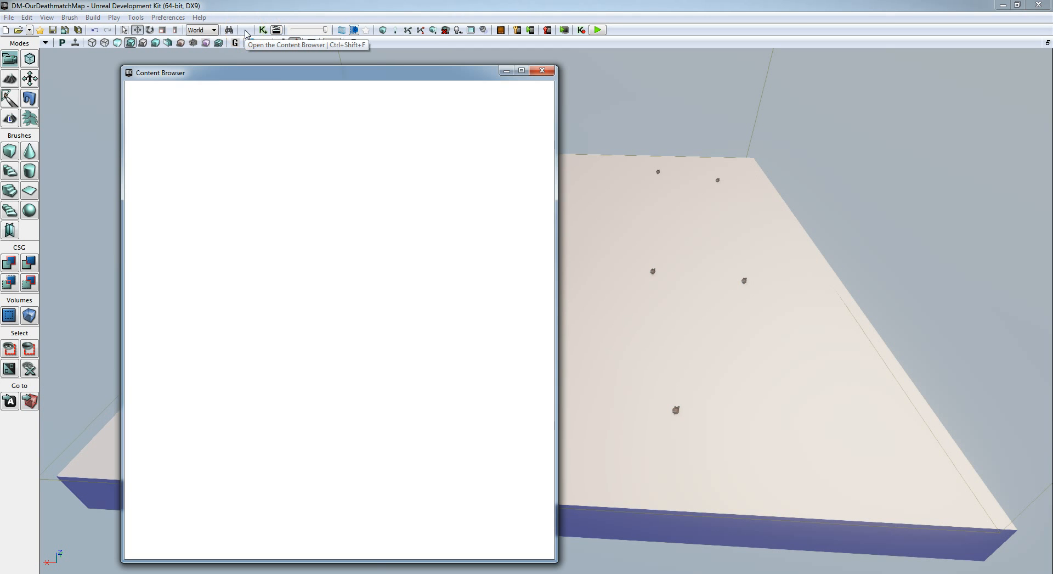
left_click(198, 87)
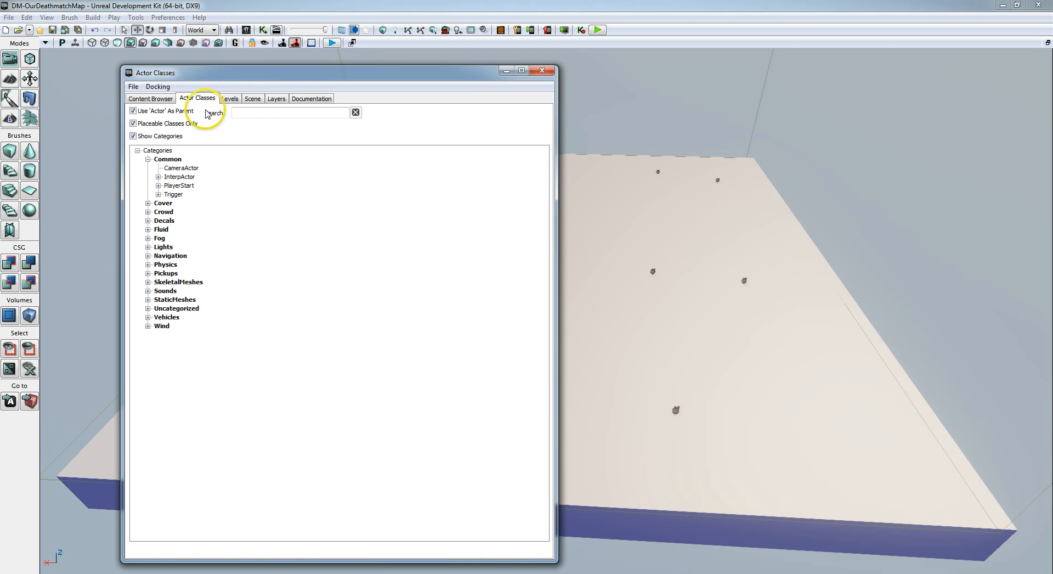
left_click(148, 256)
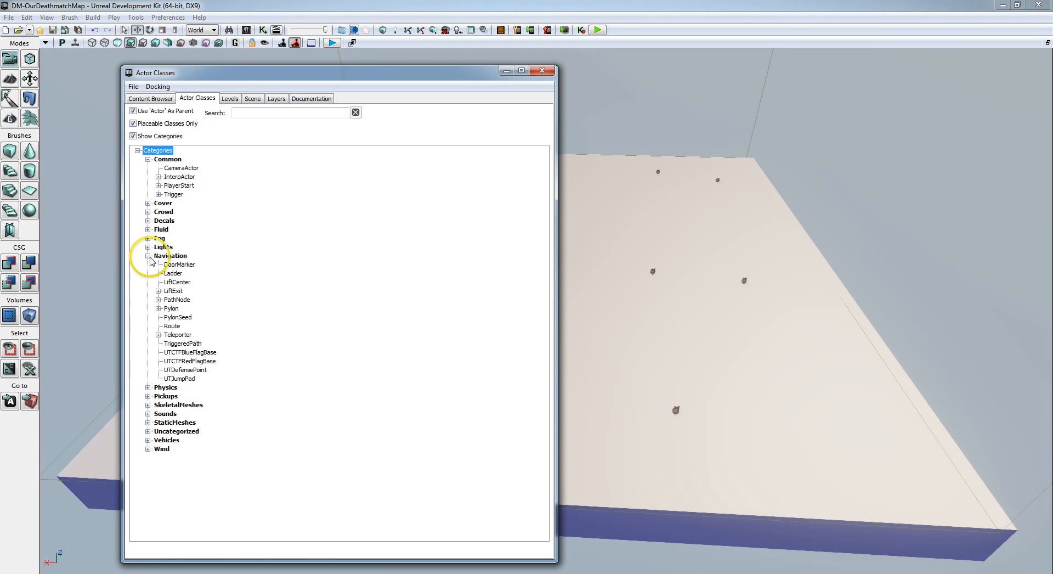
left_click_drag(272, 76, 749, 50)
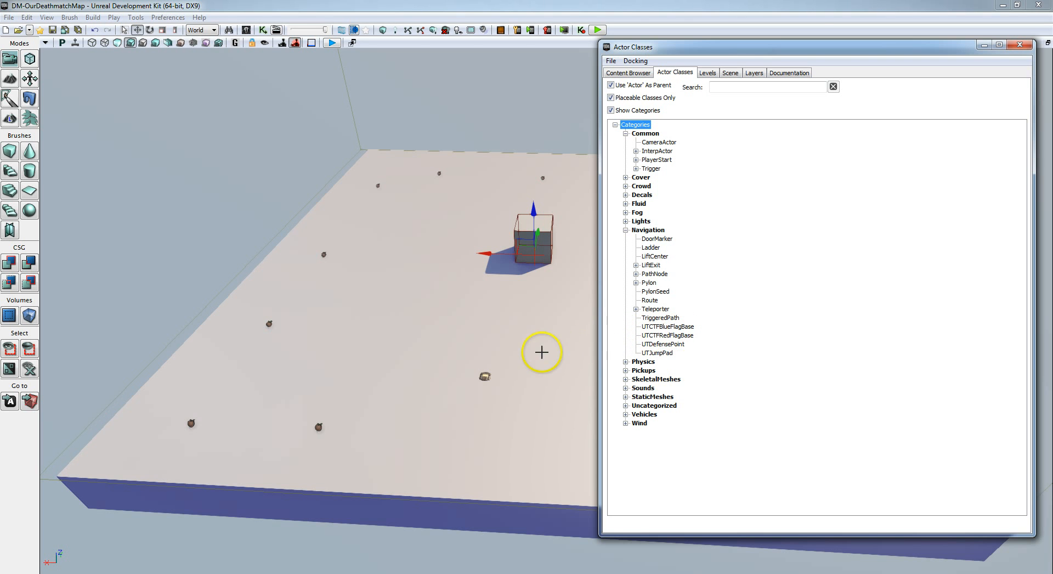
Place a UTCTFBlueFlagBase actor on the floor between the two path nodes near the level's front-left corner.
left_click(678, 327)
left_click_drag(678, 329, 421, 388)
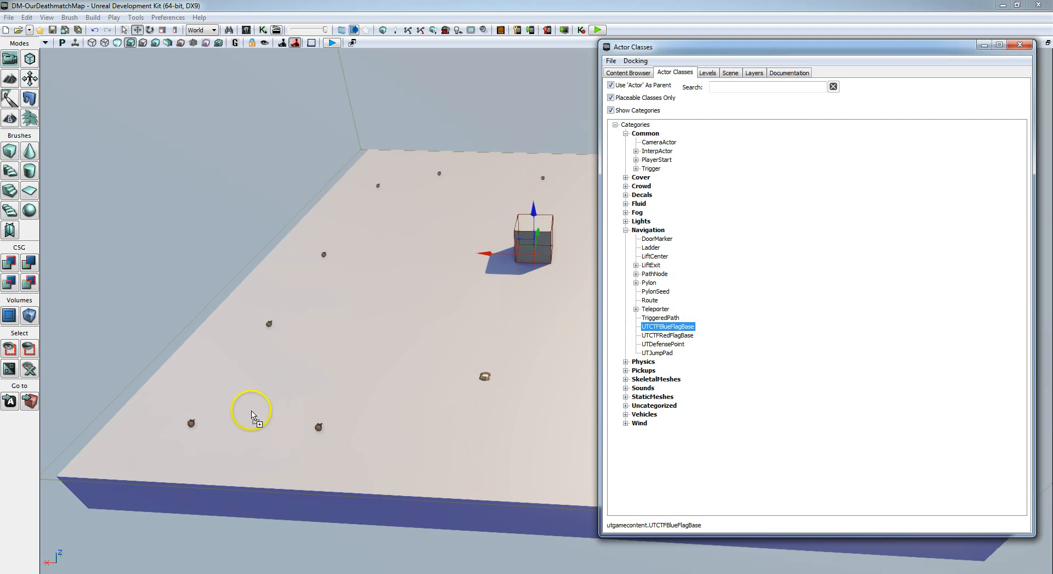
left_click_drag(235, 423, 233, 421)
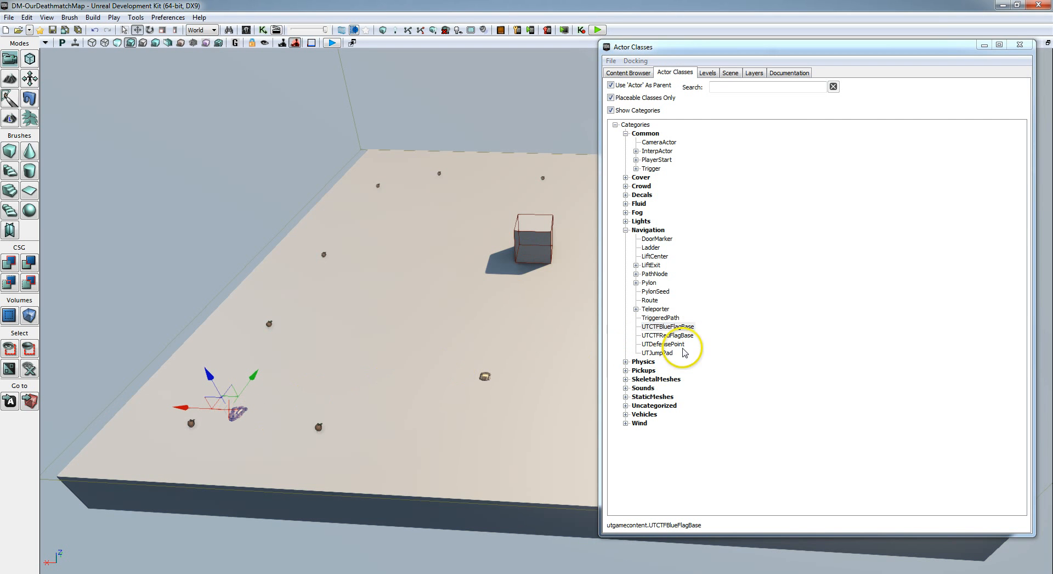
Place a UTCTFRedFlagBase actor on the floor in the level's far-right corner, diagonally opposite the blue flag base.
left_click_drag(471, 377, 503, 357)
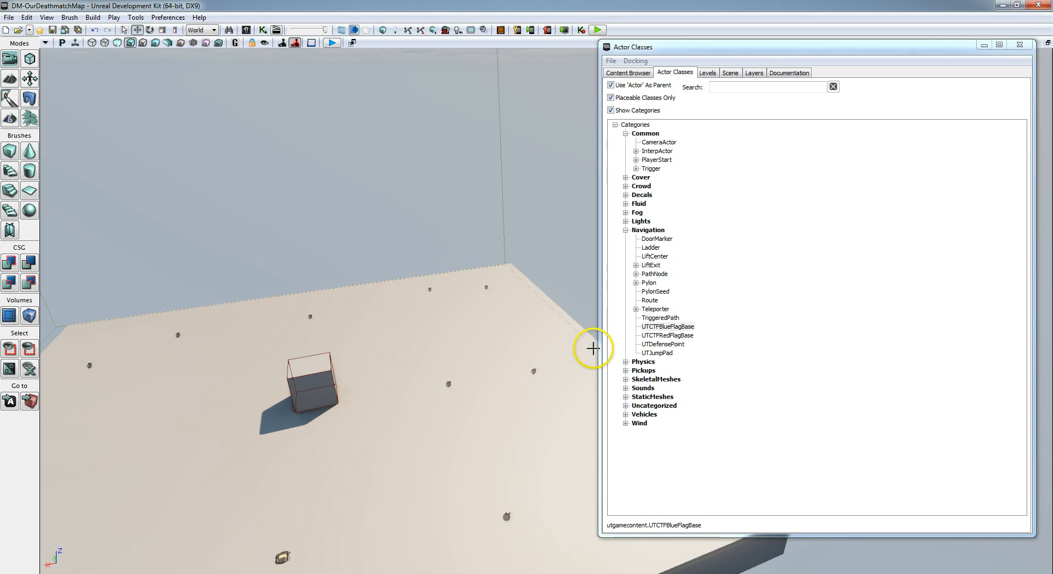
left_click(684, 335)
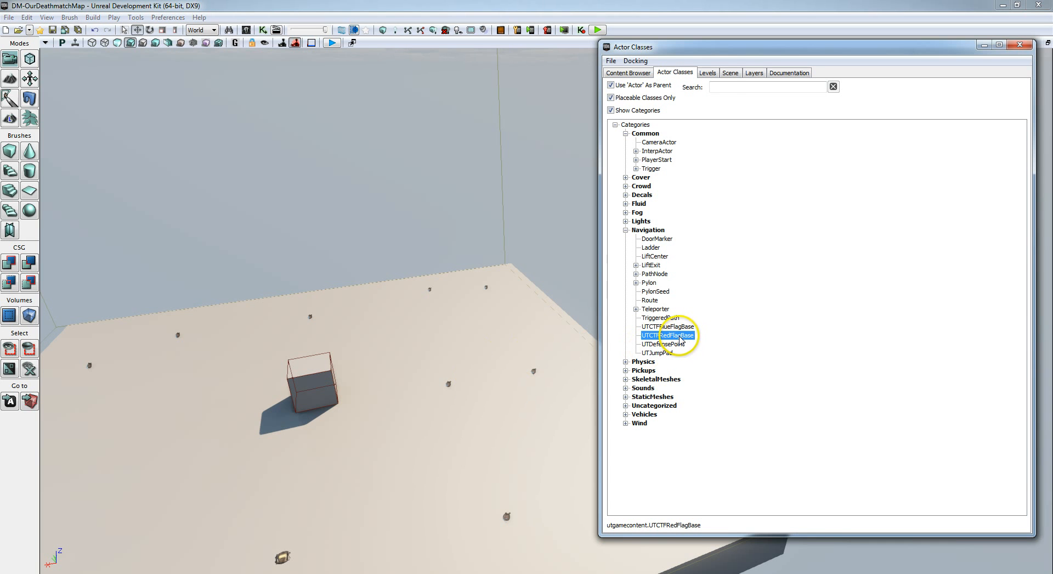
left_click_drag(681, 341, 530, 331)
left_click_drag(500, 289, 499, 282)
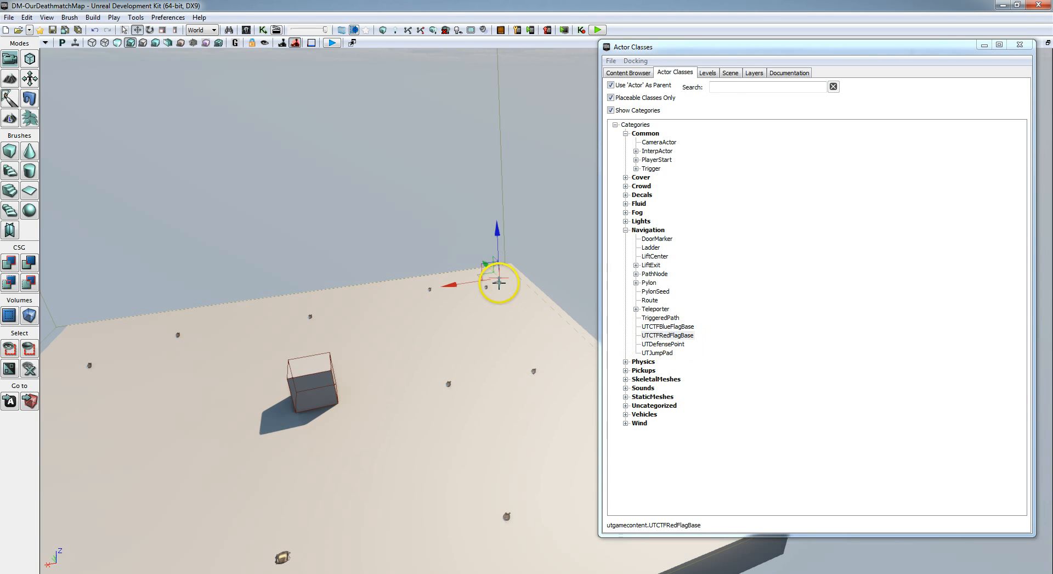
Find UTTeamPlayerStart under the PlayerStart classes and place three of them on the floor around the blue flag base.
right_click_drag(485, 351, 463, 363)
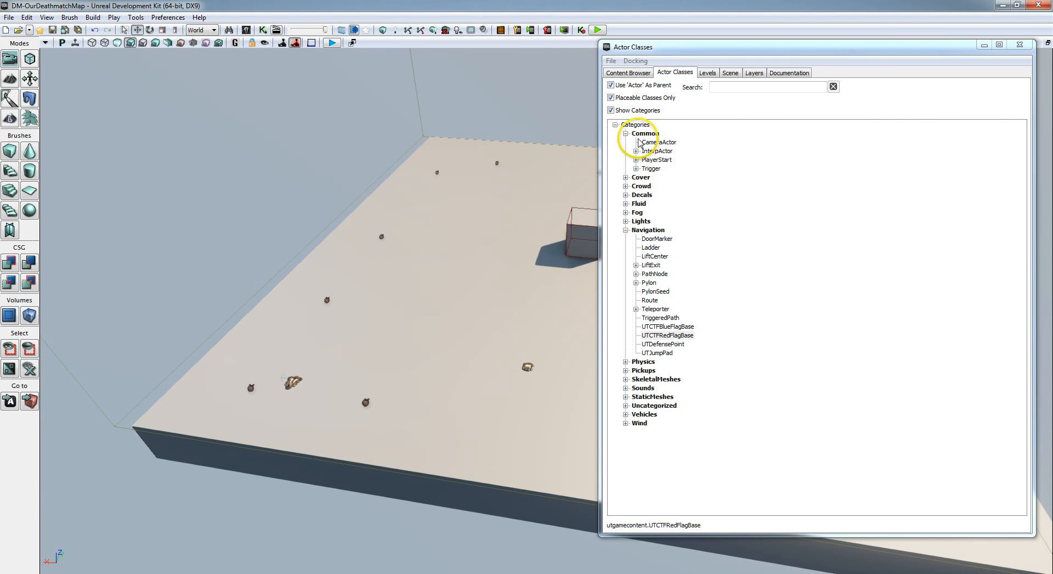
left_click(636, 159)
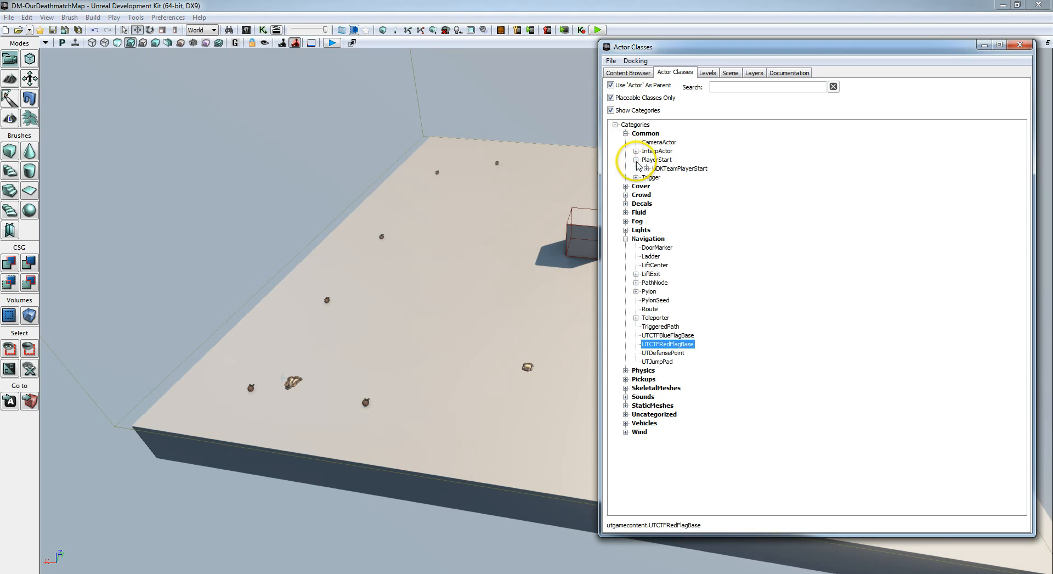
left_click(646, 168)
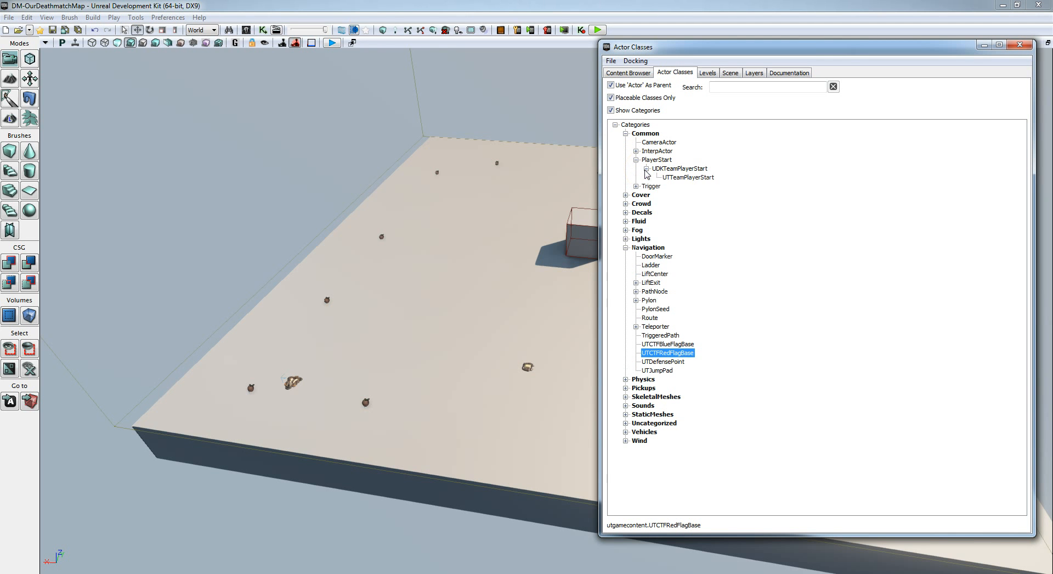
left_click(692, 178)
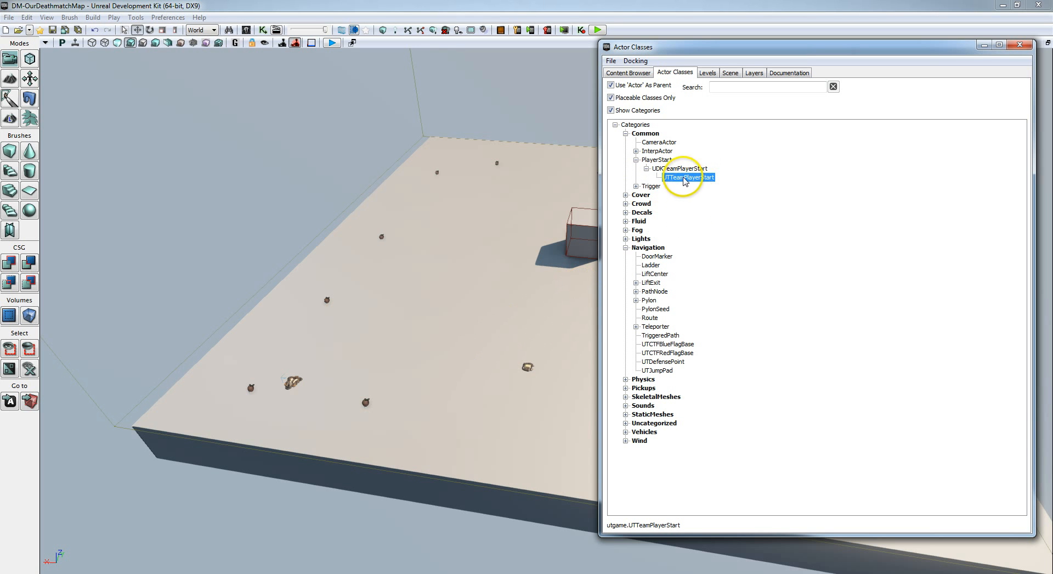
left_click_drag(685, 182, 420, 380)
left_click_drag(351, 388, 349, 382)
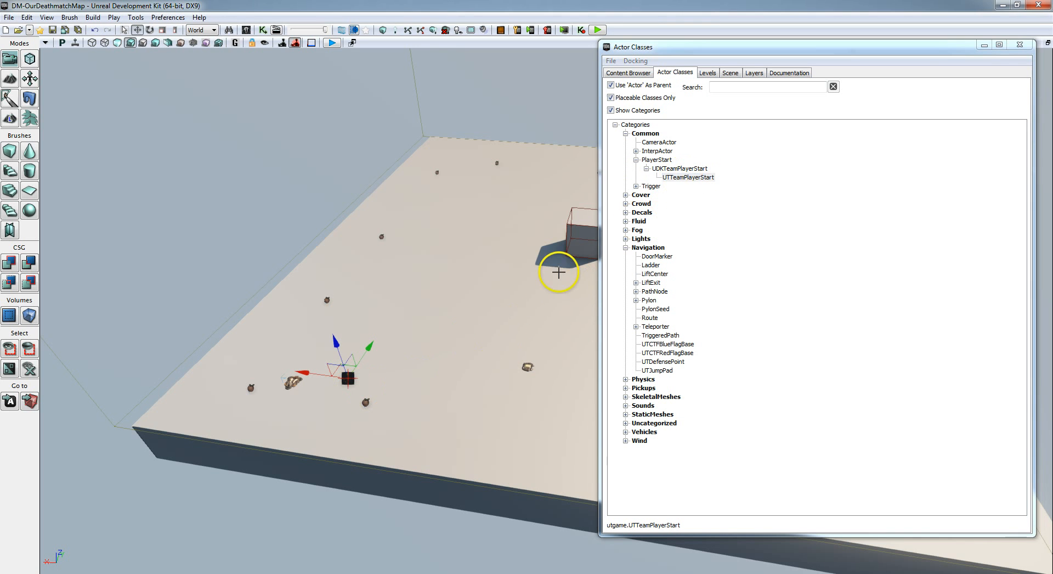
left_click_drag(707, 177, 345, 325)
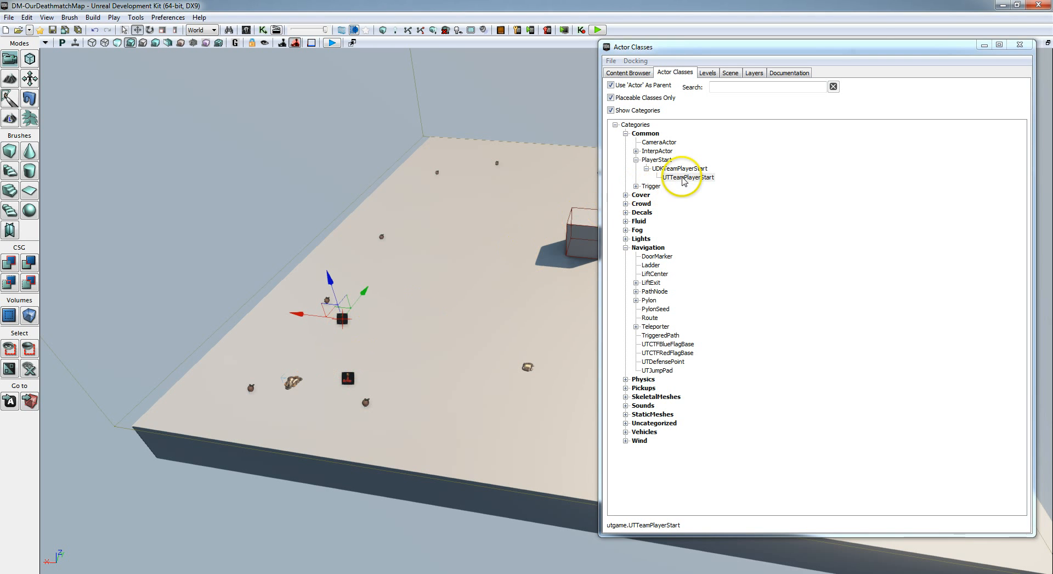
left_click_drag(710, 177, 355, 353)
left_click_drag(289, 350, 287, 344)
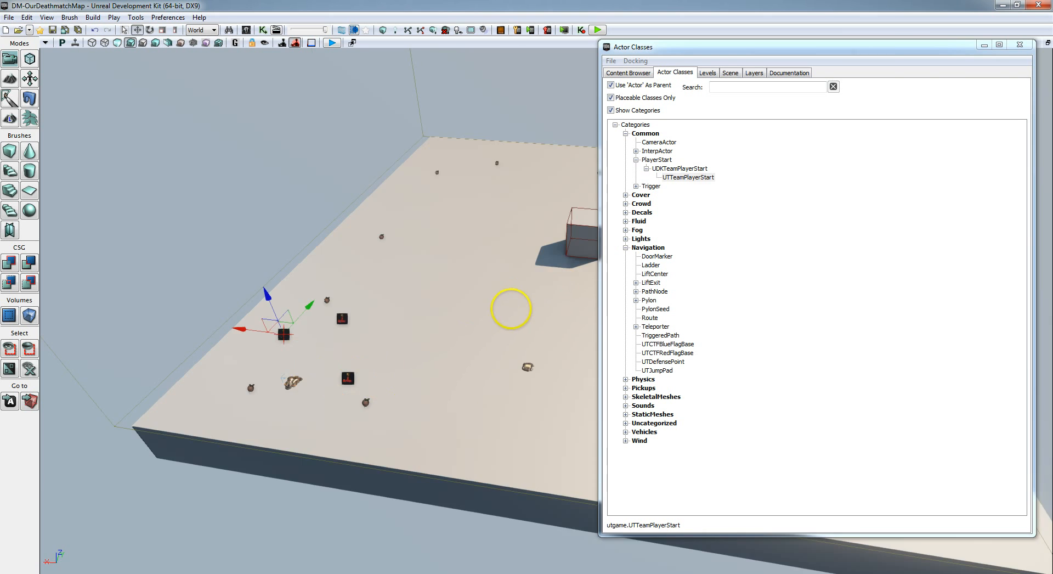
Place three UTTeamPlayerStart actors on the floor around the red flag base in the far corner.
right_click_drag(511, 308, 543, 290)
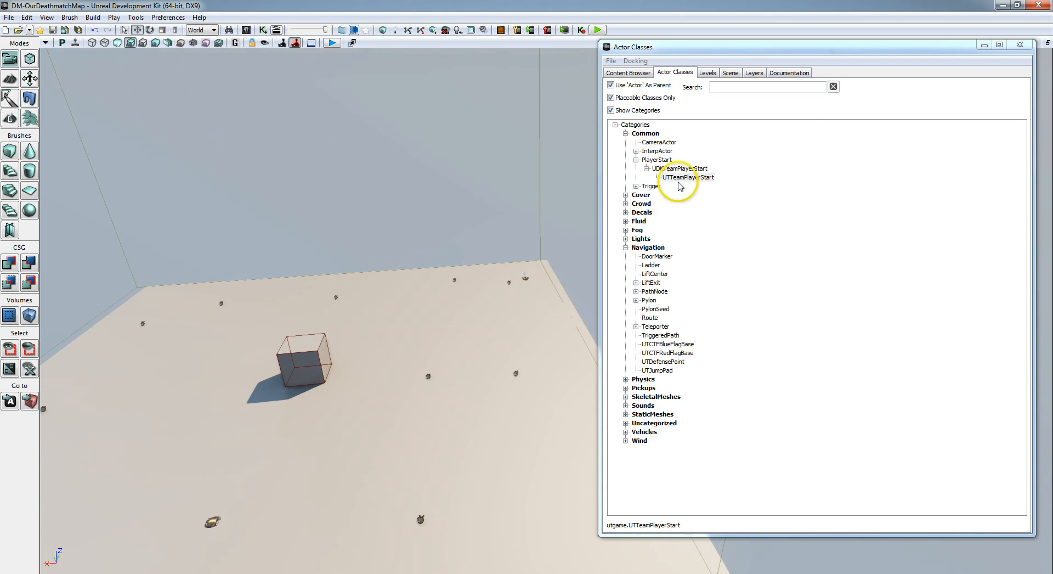
left_click_drag(686, 177, 530, 298)
left_click_drag(679, 178, 483, 288)
left_click_drag(684, 177, 498, 306)
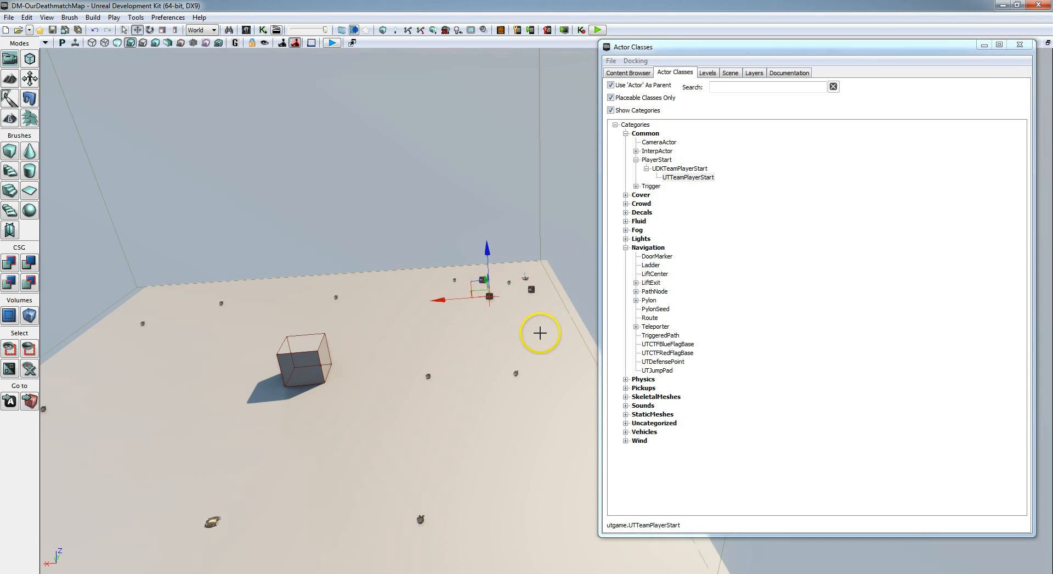
Close the Actor Classes window and set Team Number to 1 for all three team player starts around the blue flag base.
right_click_drag(540, 332, 496, 483)
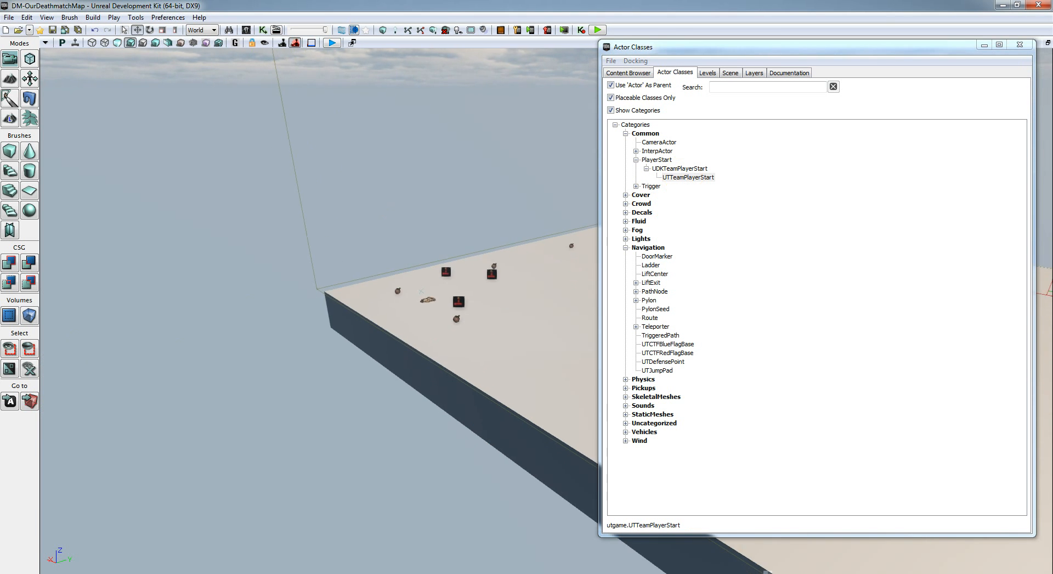
mouse_move(534, 572)
right_mouse_down()
mouse_move(538, 562)
mouse_move(519, 562)
mouse_move(533, 562)
right_mouse_up()
mouse_move(562, 336)
right_mouse_down()
mouse_move(545, 359)
mouse_move(563, 336)
right_mouse_up()
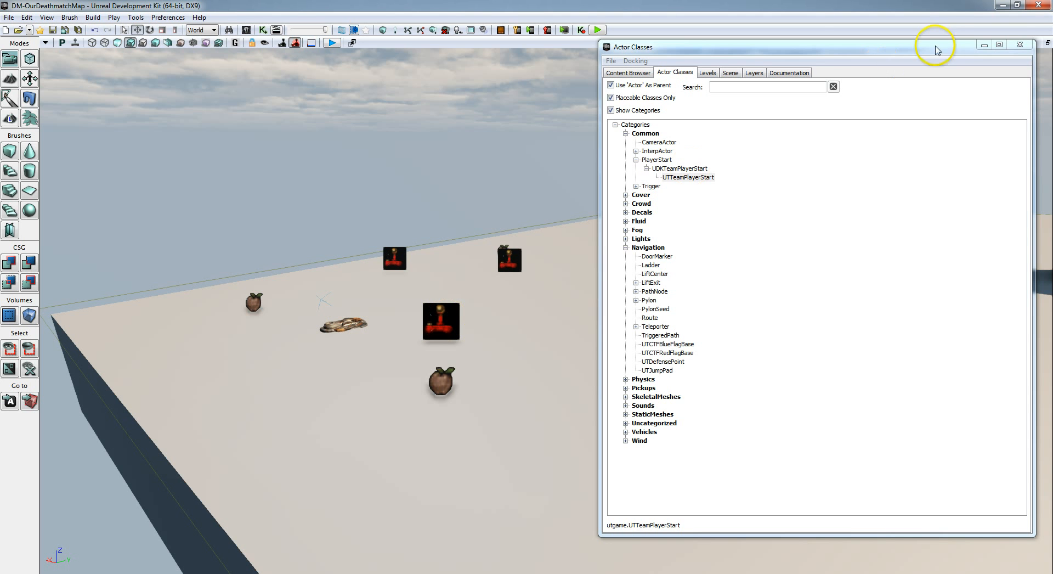
left_click(1020, 45)
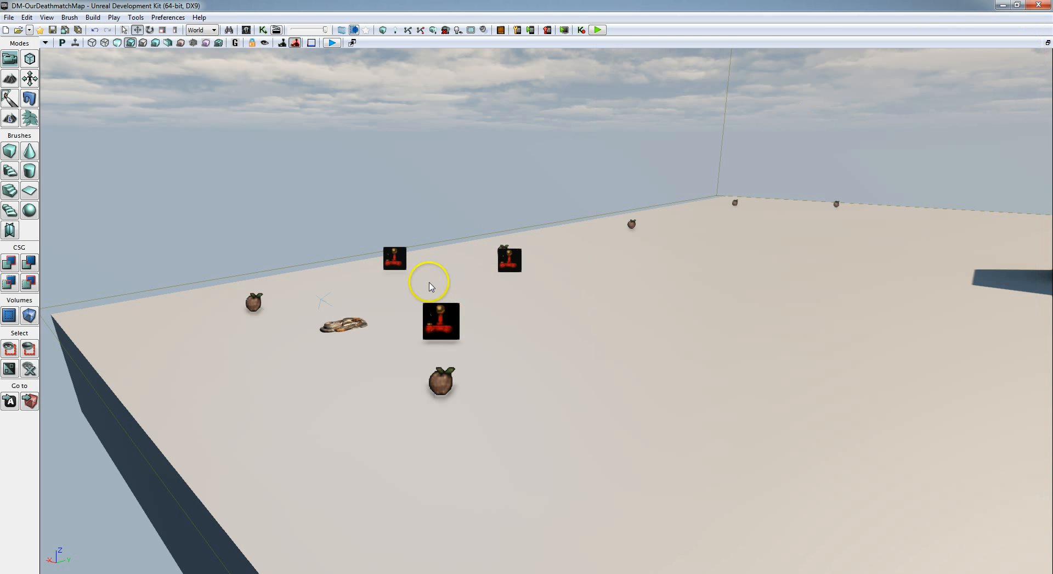
left_click(439, 318)
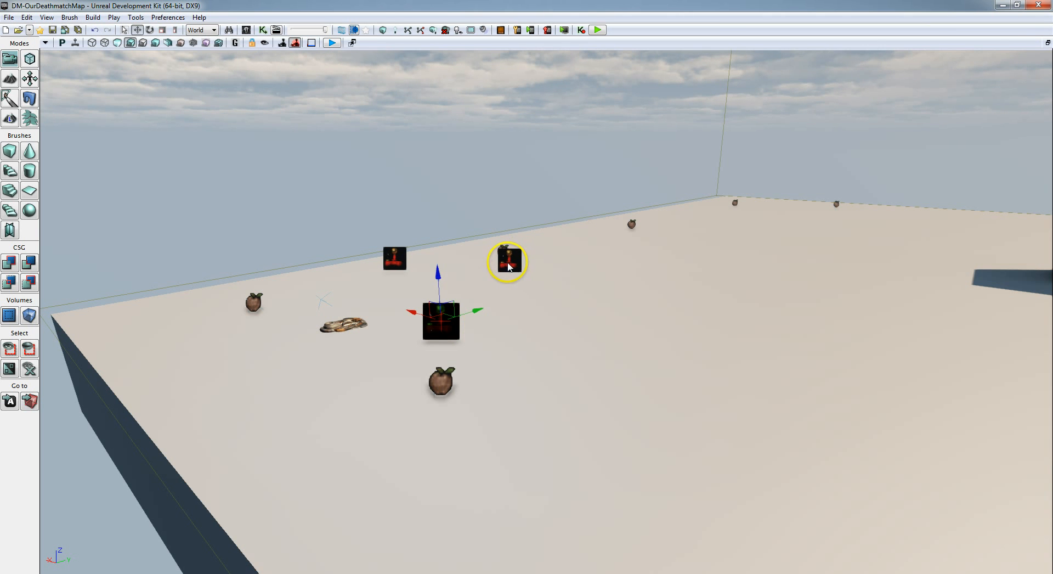
left_click(508, 266)
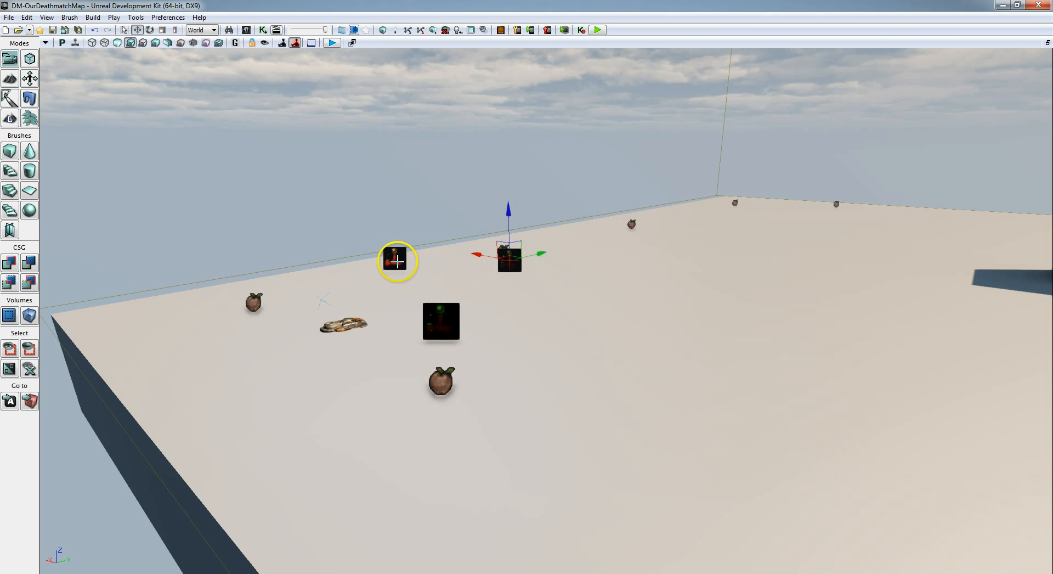
left_click(397, 262)
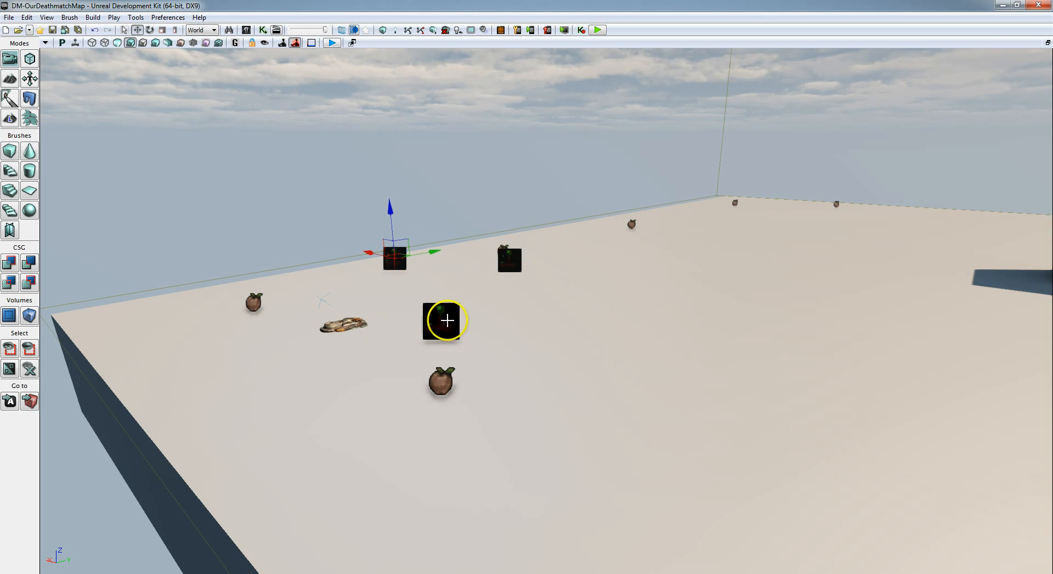
right_click(396, 263)
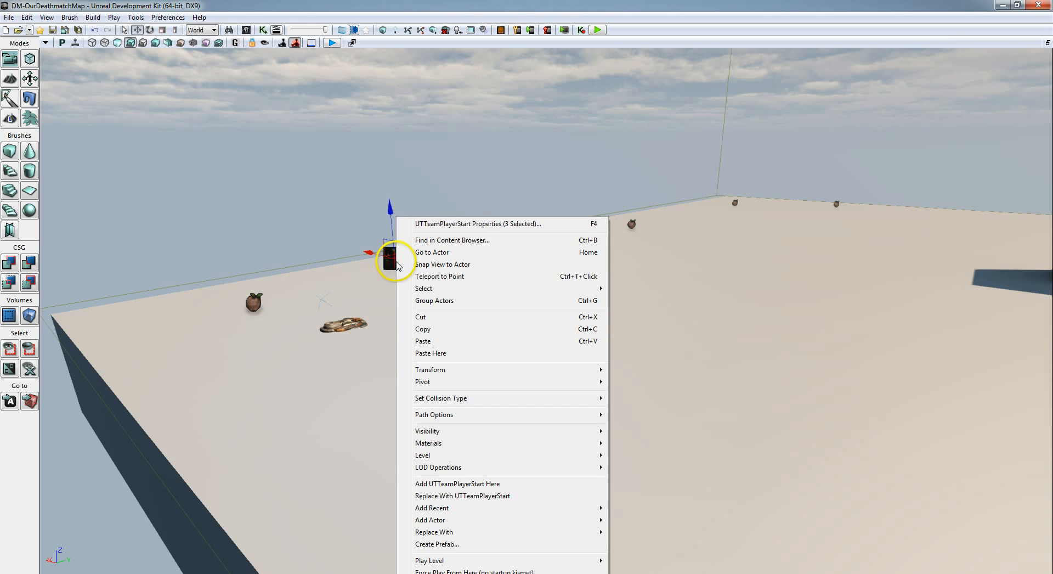
left_click(496, 226)
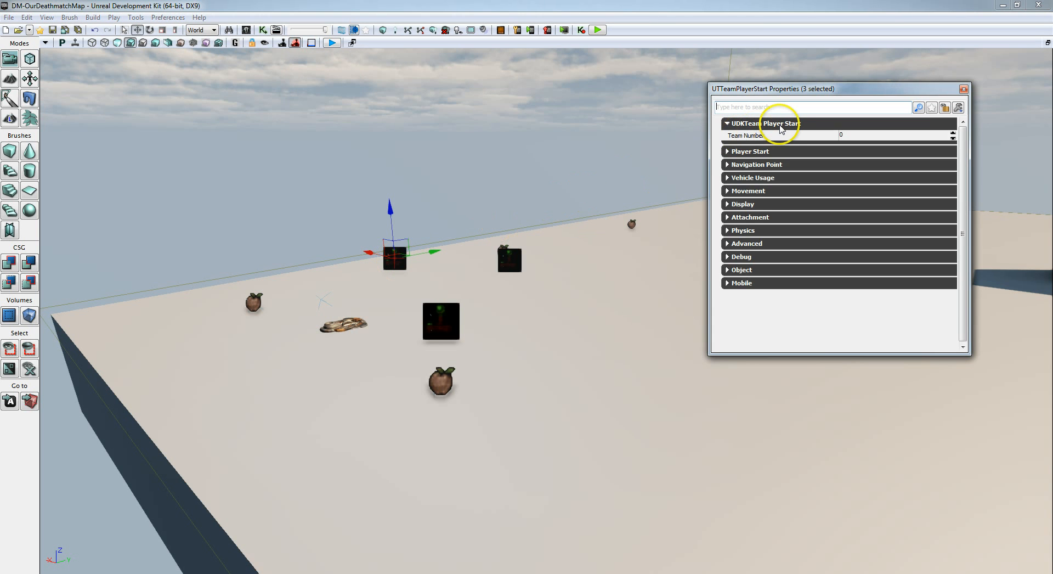
left_click(780, 126)
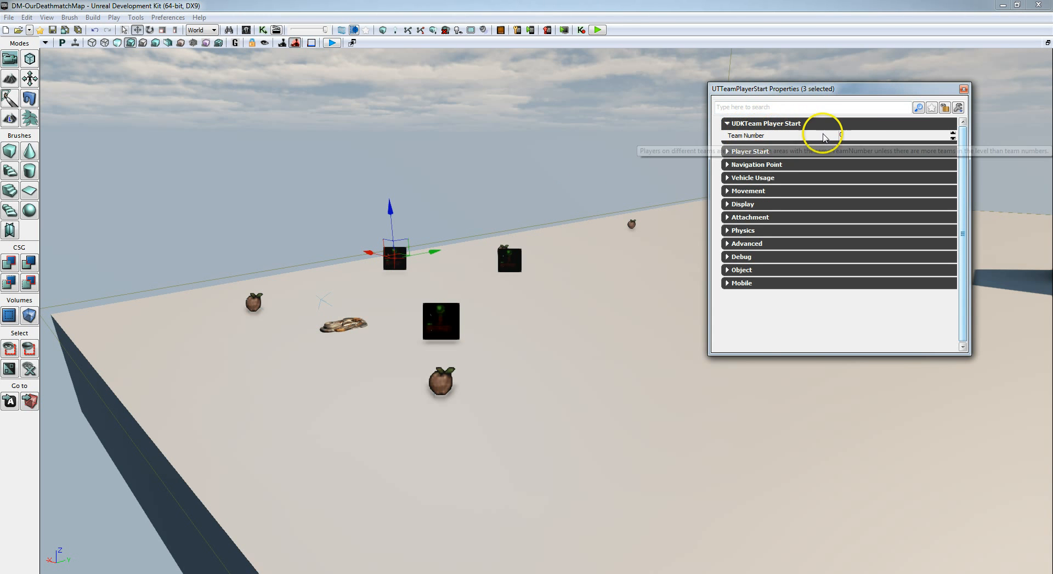
left_click(853, 138)
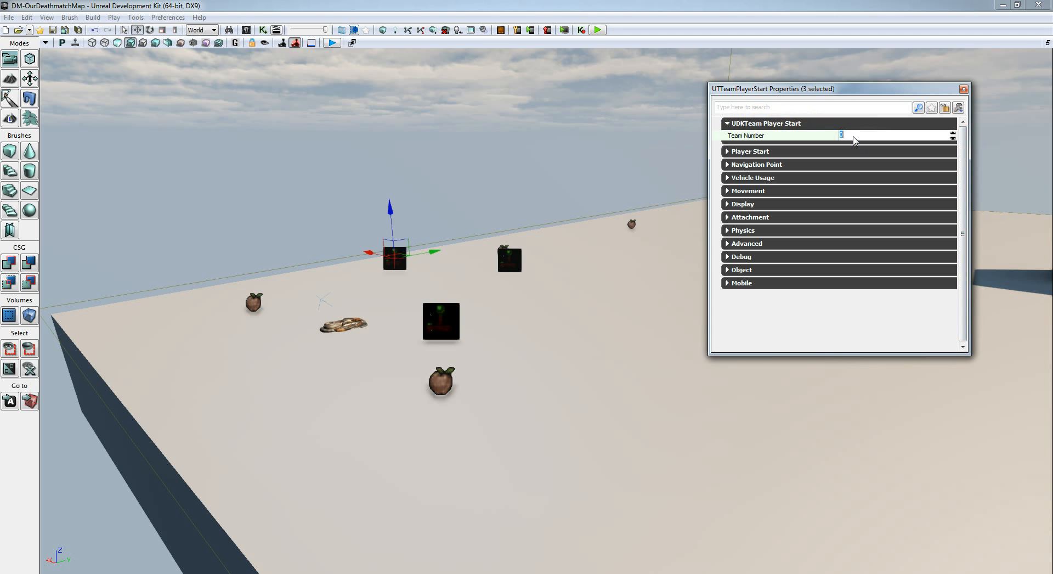
type("1")
left_click(964, 89)
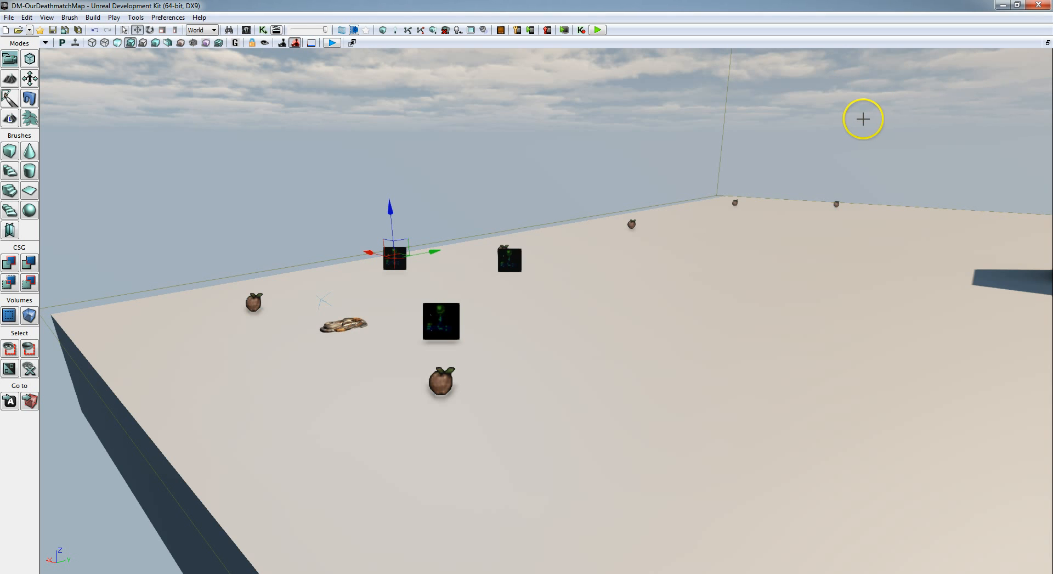
Reopen the Actor Classes list, place one UTDefensePoint beside each flag base, and close the list.
right_click_drag(615, 327, 604, 329)
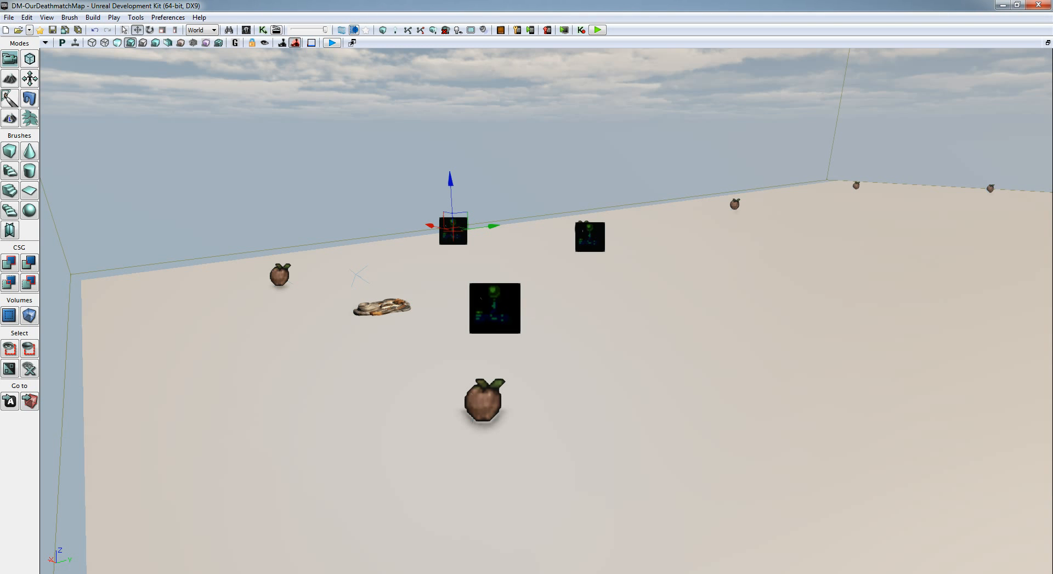
right_click_drag(264, 203, 366, 63)
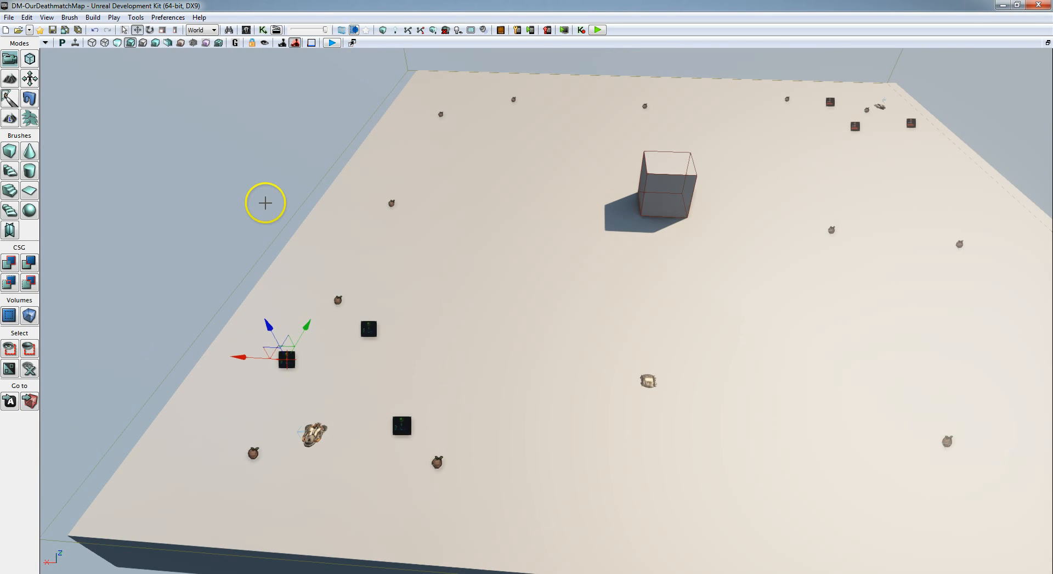
left_click(247, 30)
left_click(676, 62)
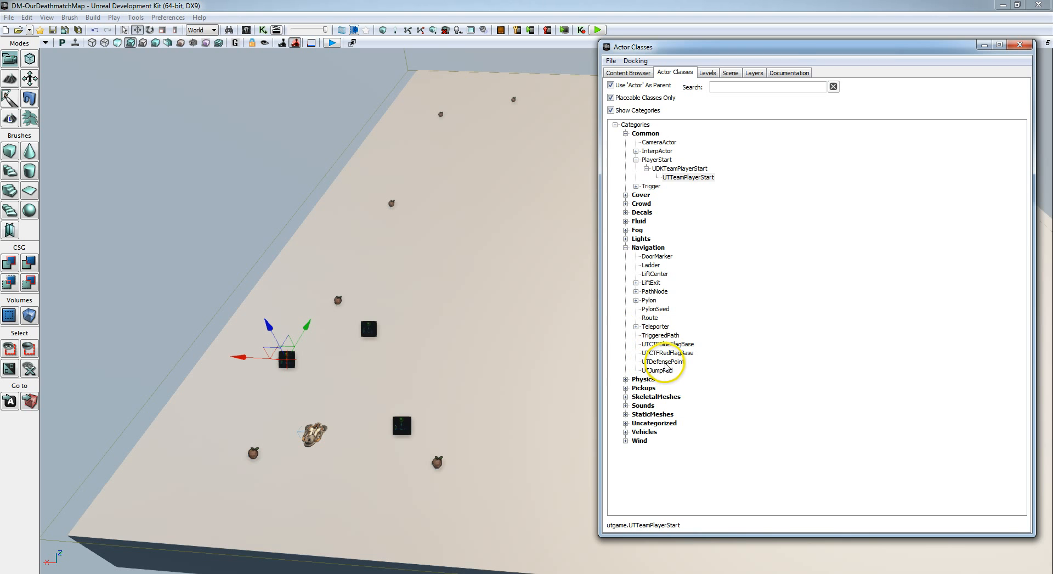
left_click(669, 362)
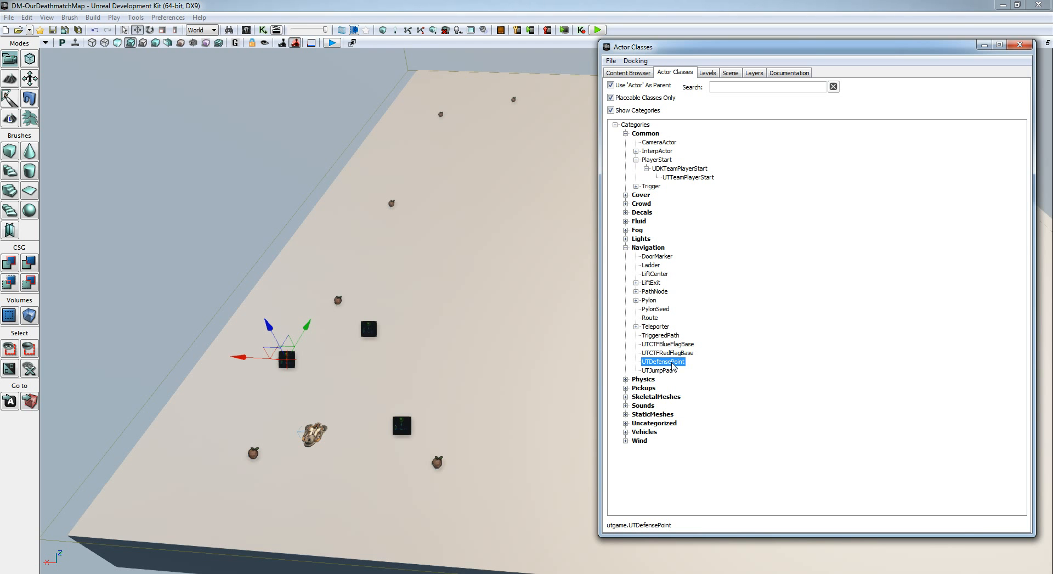
left_click_drag(674, 366, 376, 391)
mouse_move(428, 389)
right_mouse_down()
mouse_move(454, 377)
mouse_move(426, 389)
right_mouse_up()
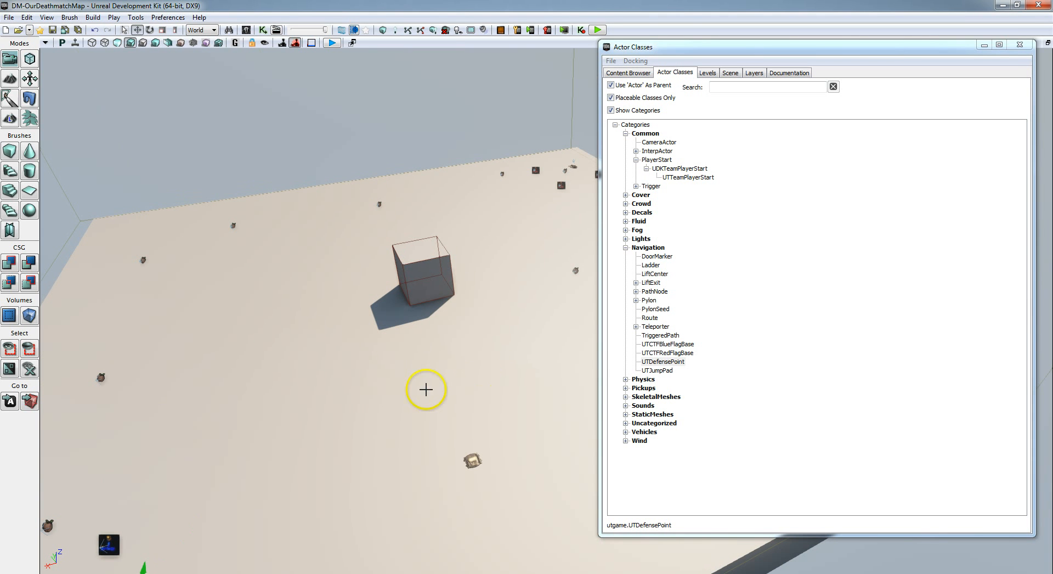
left_click_drag(669, 362, 571, 181)
right_click_drag(542, 274, 474, 419)
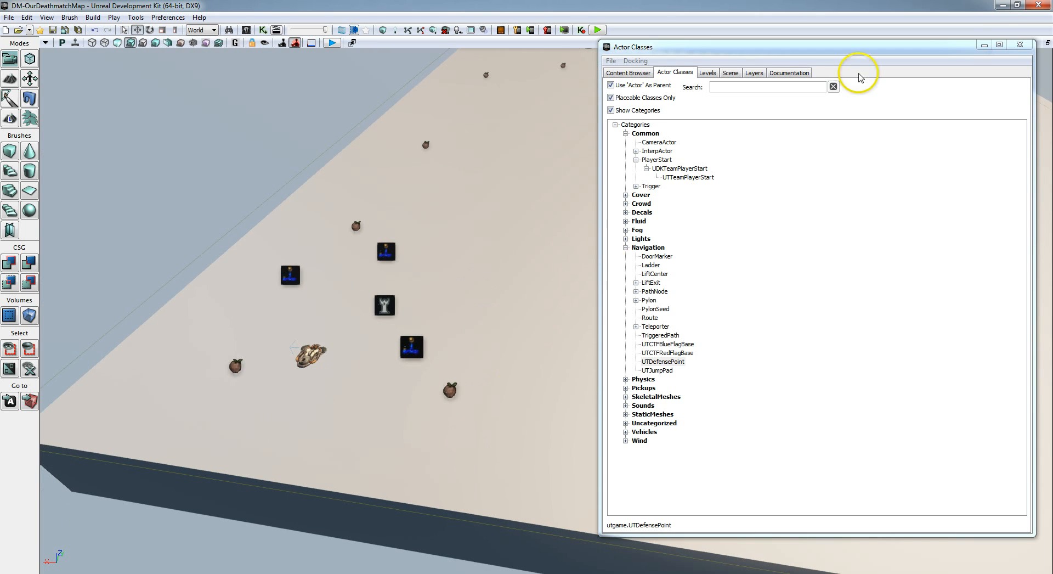
left_click(1020, 45)
Open the properties of the blue flag base's defense point and lock the properties window to that actor.
left_click(385, 306)
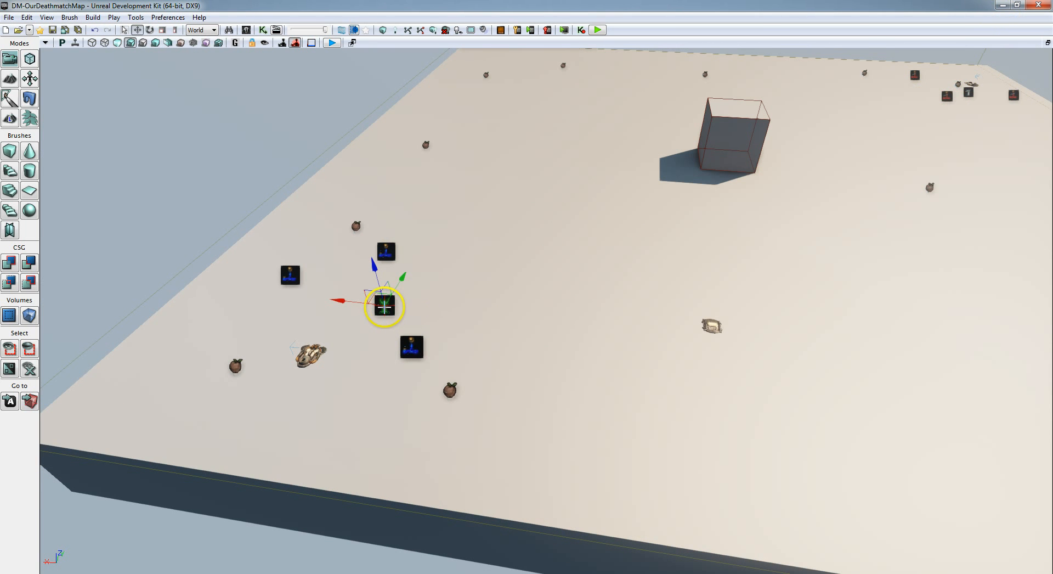
double_click(384, 306)
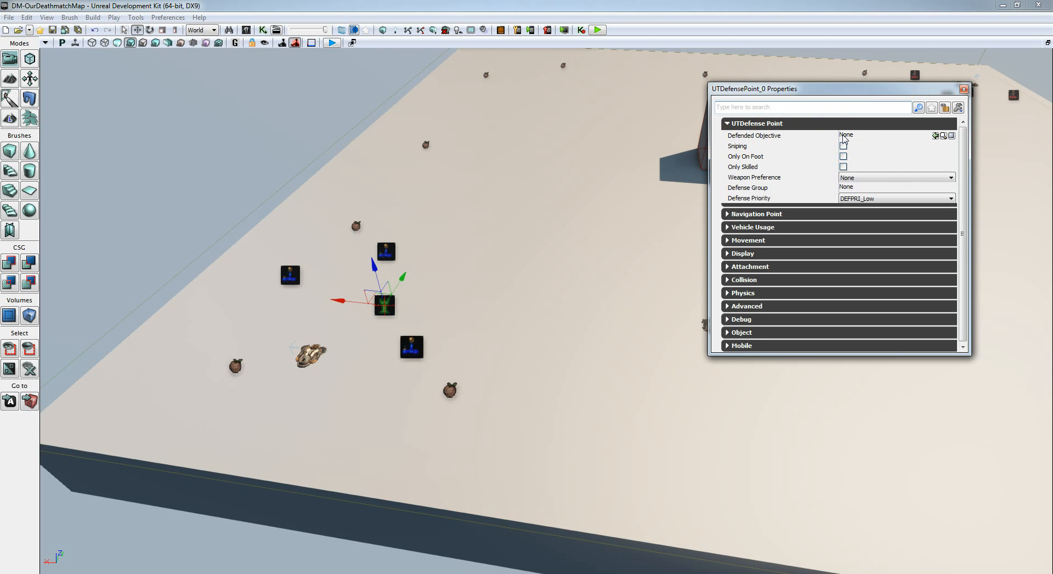
left_click(311, 355)
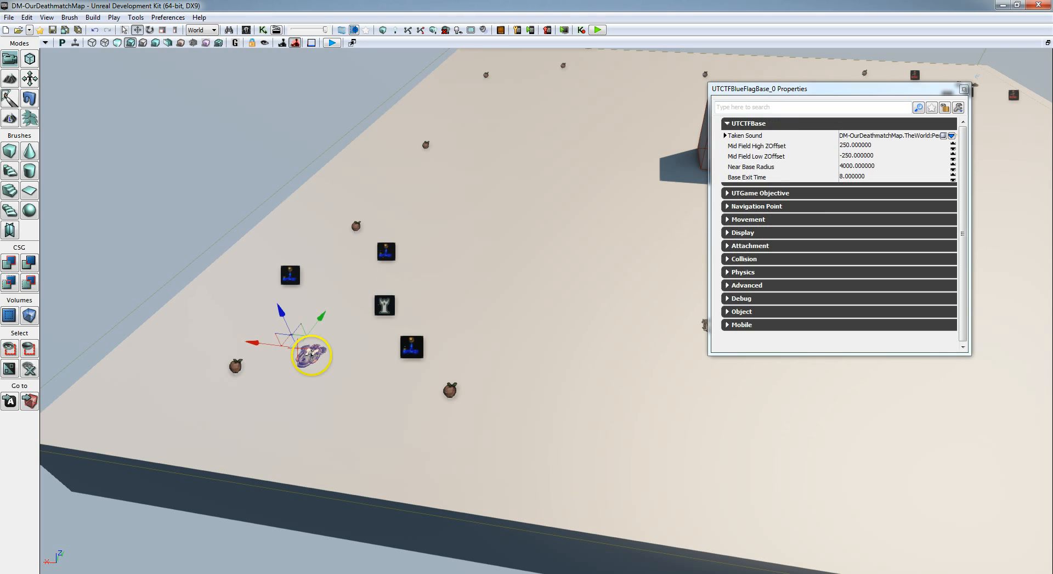
left_click(384, 304)
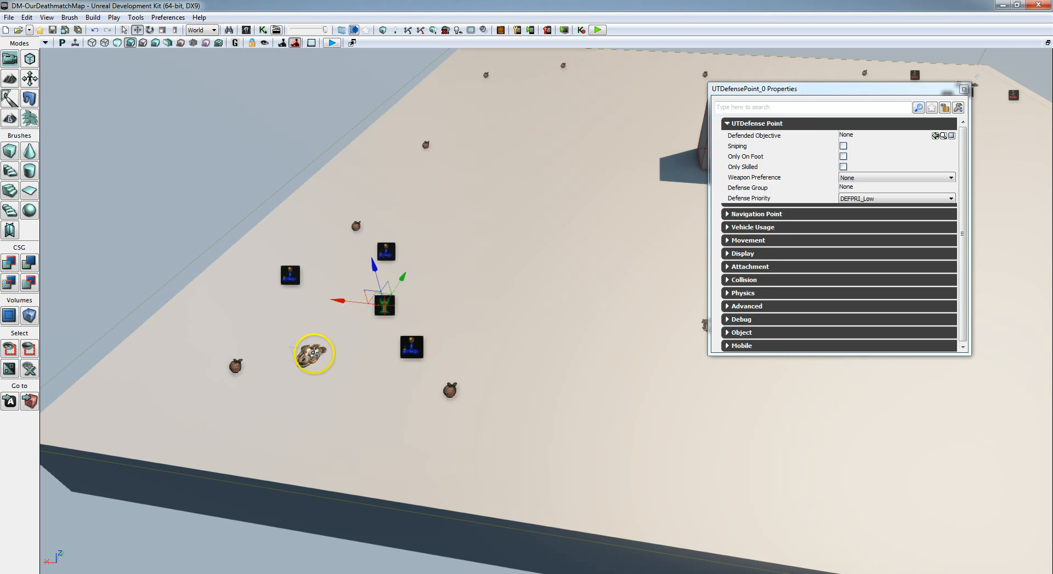
left_click(312, 355)
left_click(385, 305)
left_click(312, 353)
left_click(384, 305)
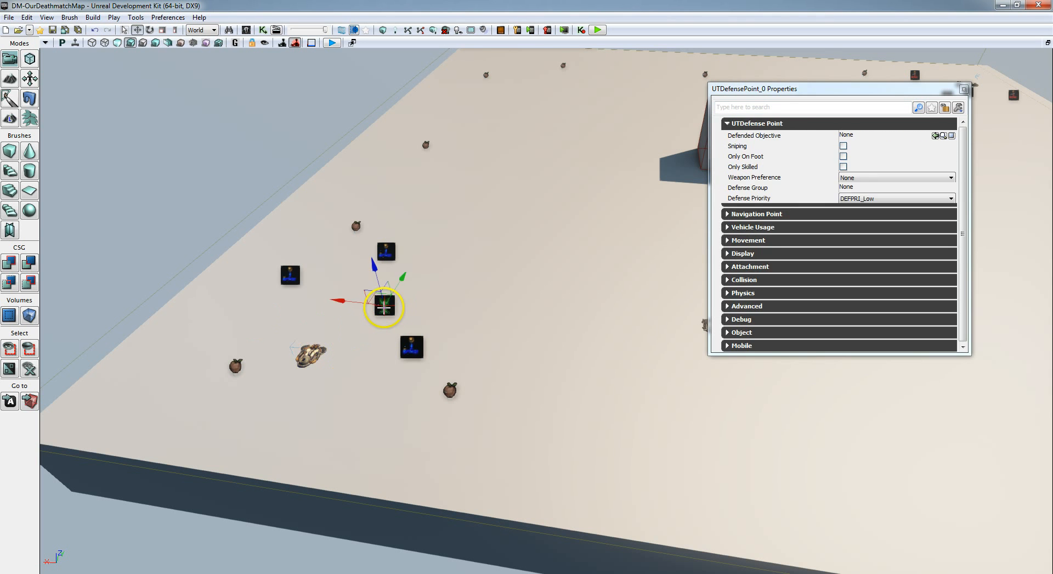
left_click(944, 107)
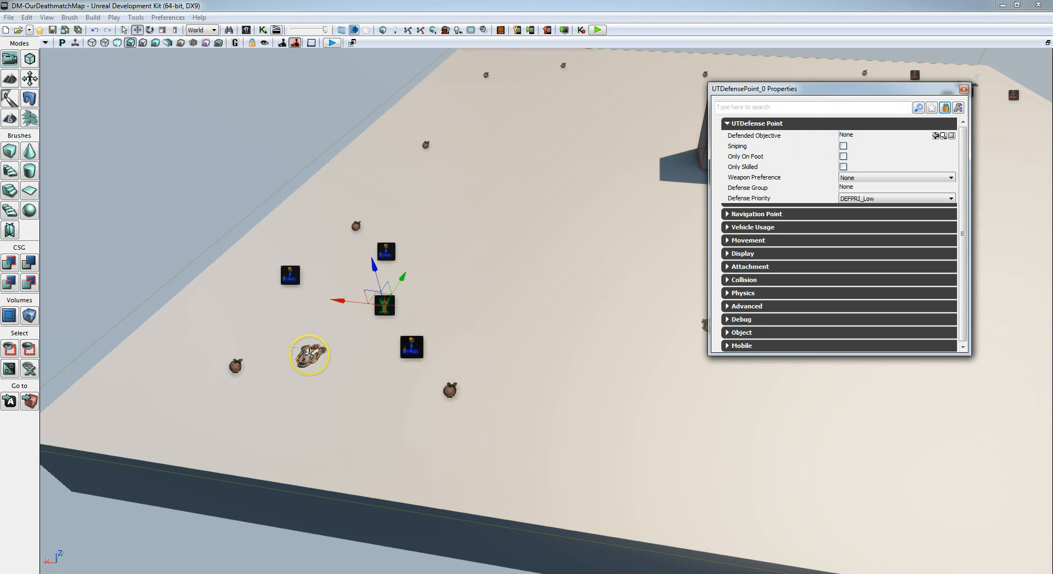
Assign the blue flag base as the Defended Objective of its defense point.
left_click(309, 354)
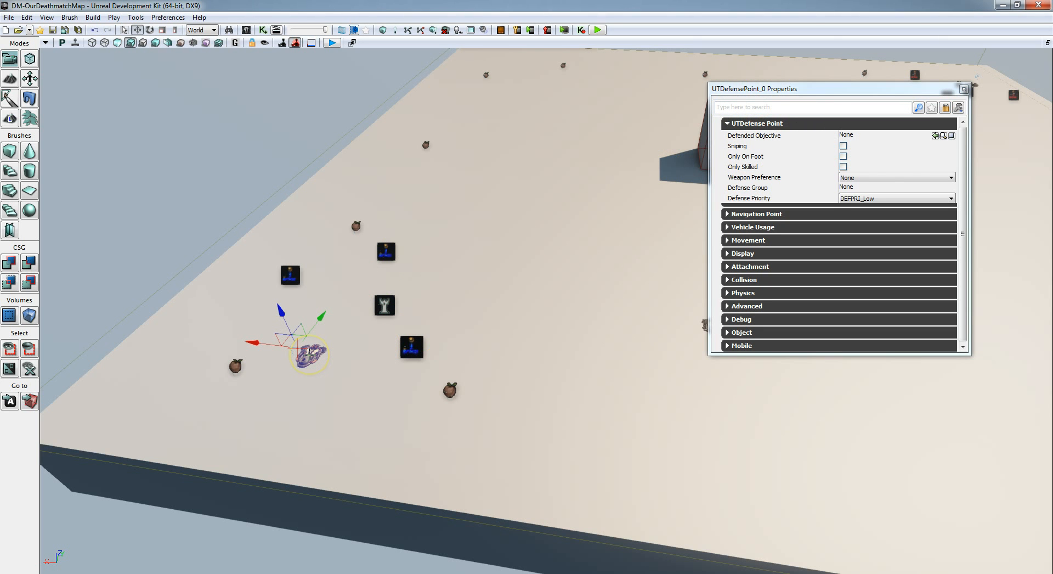
left_click(935, 135)
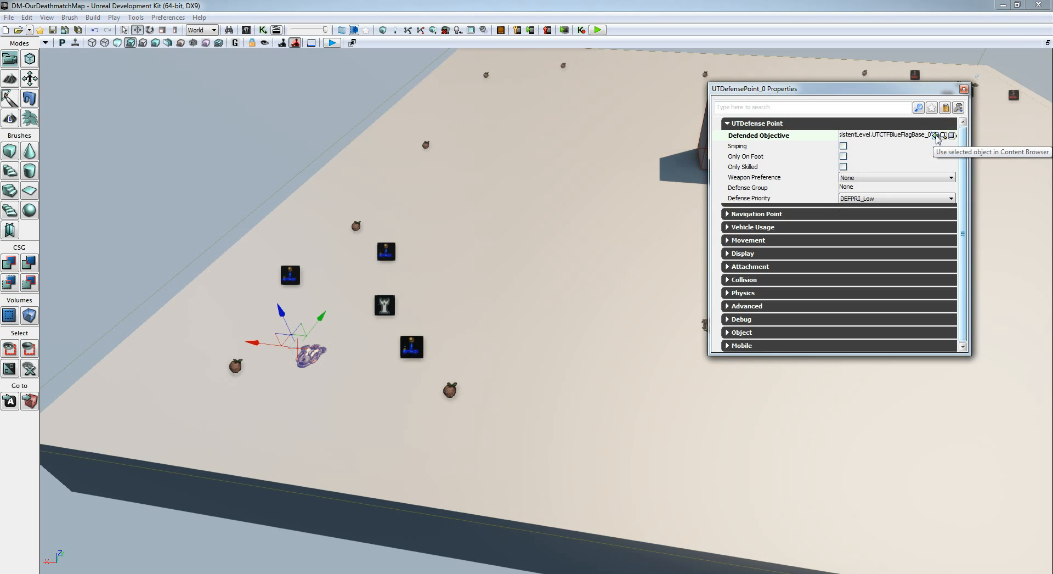
left_click(385, 307)
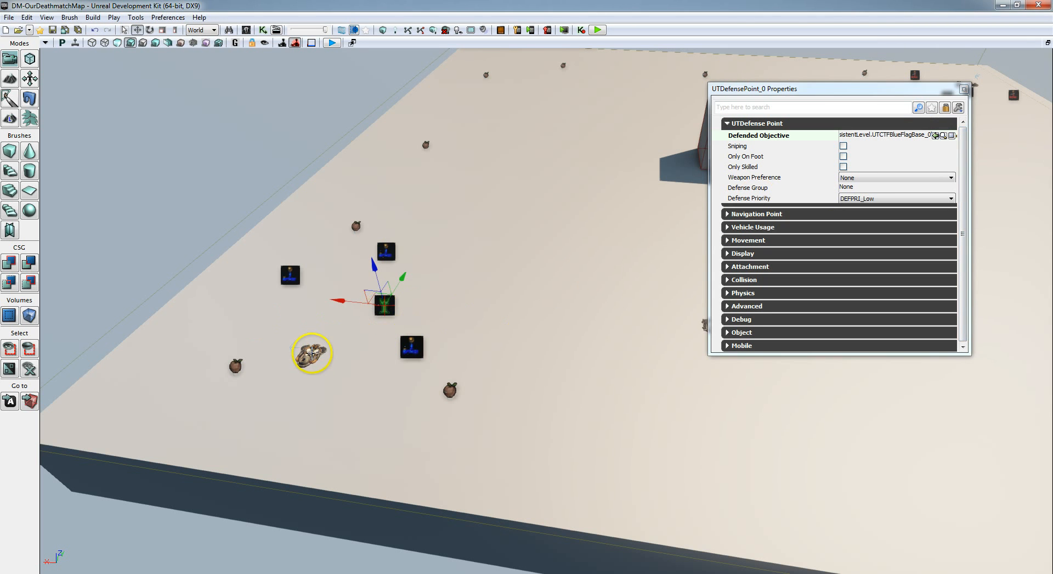
left_click(311, 353)
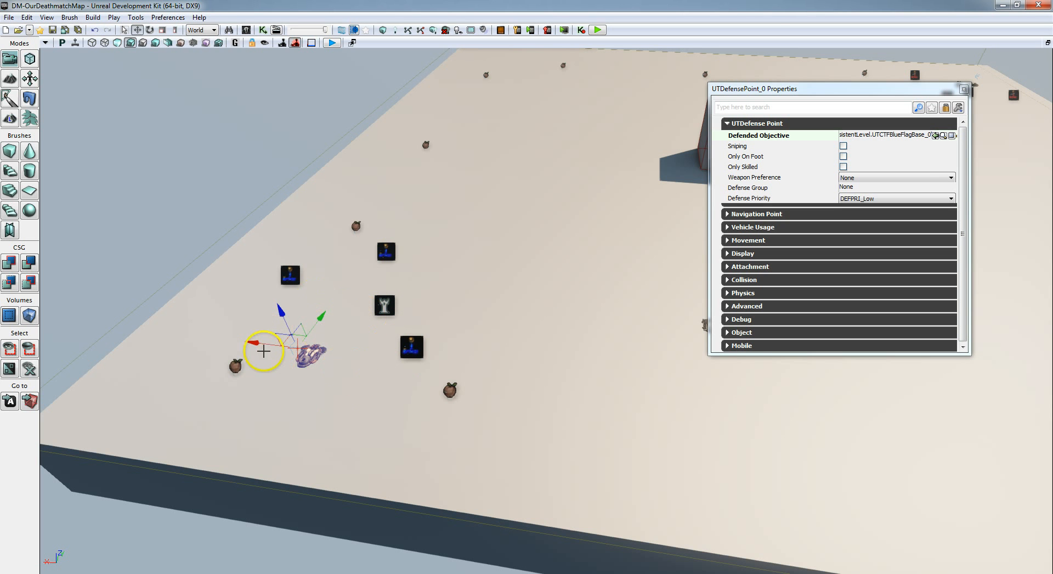
Switch the locked properties to the red base's defense point, assign the red flag base as its Defended Objective, and close the window.
right_click_drag(443, 387, 470, 343)
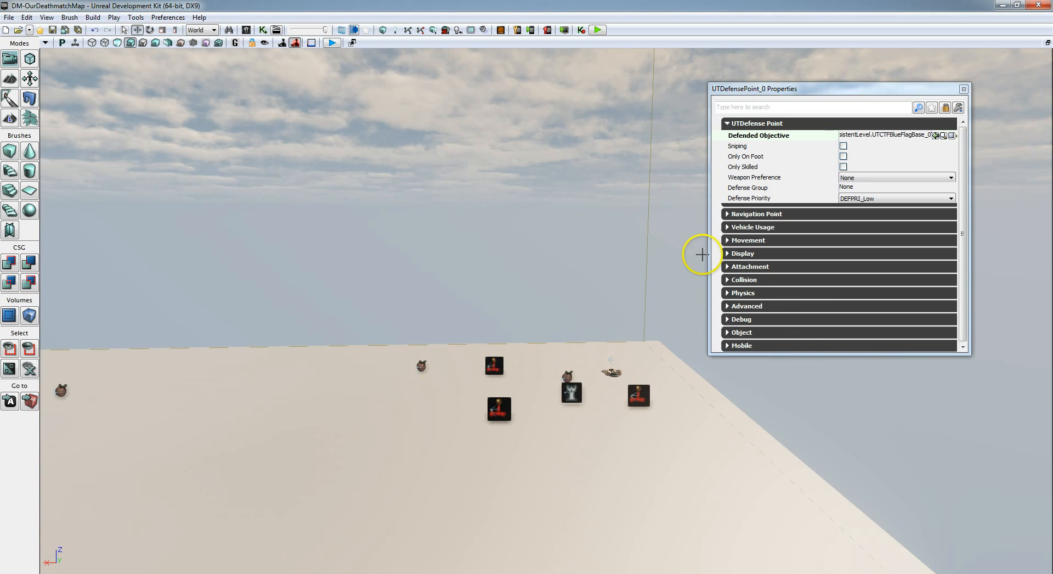
left_click(948, 109)
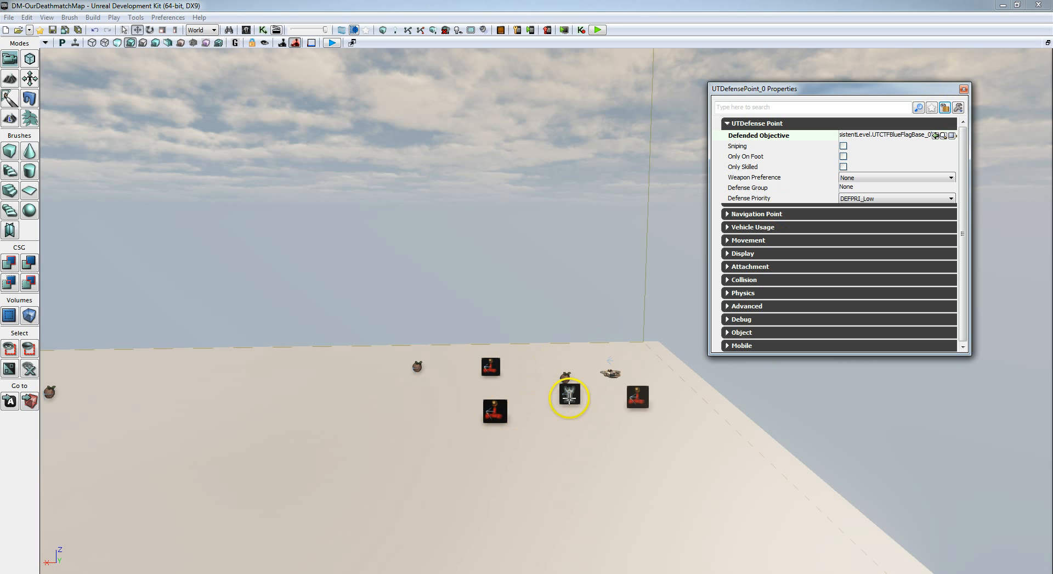
left_click(569, 395)
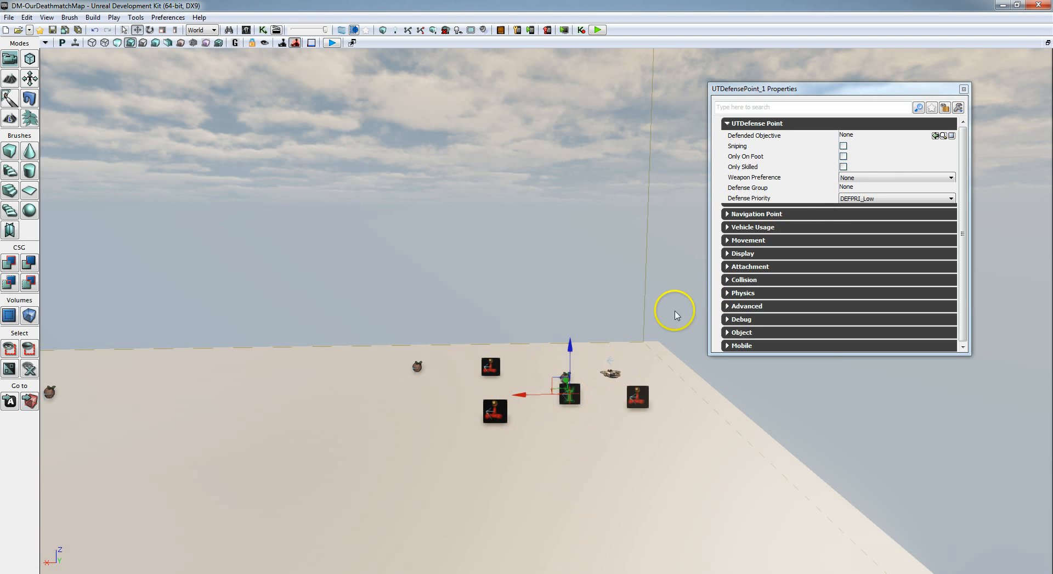
left_click(943, 111)
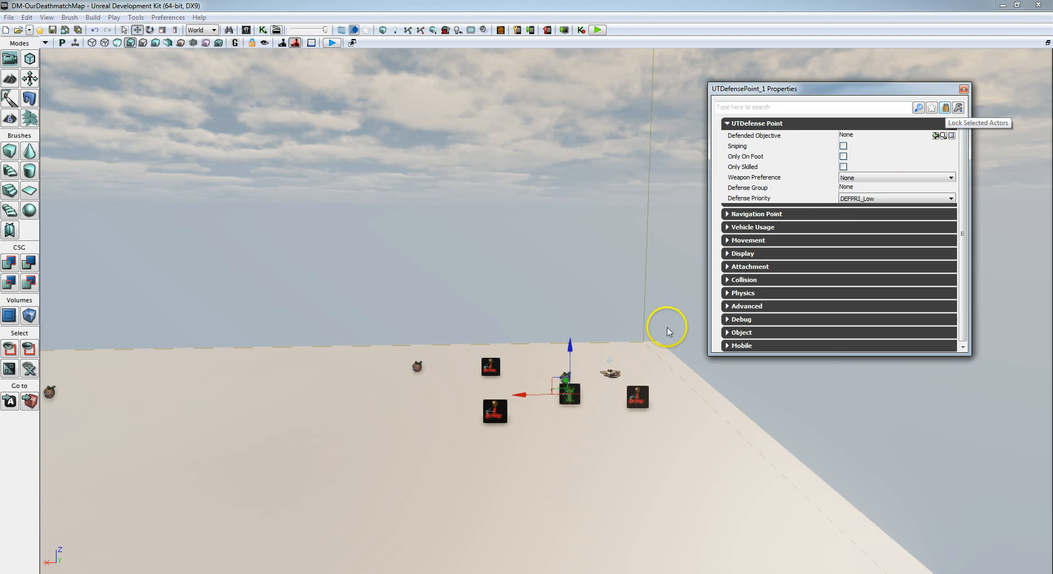
left_click_drag(592, 337, 575, 331)
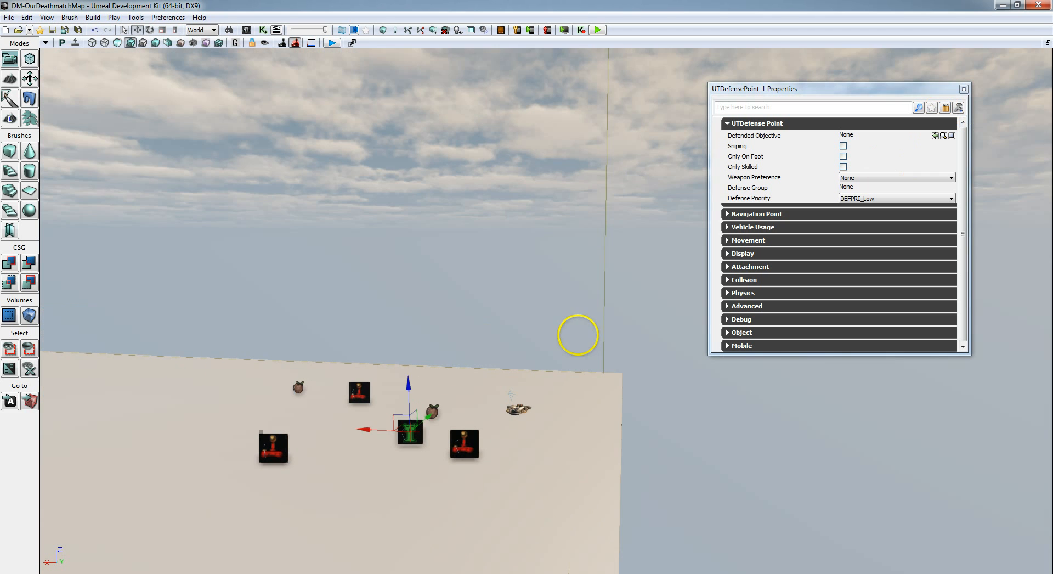
left_click(518, 408)
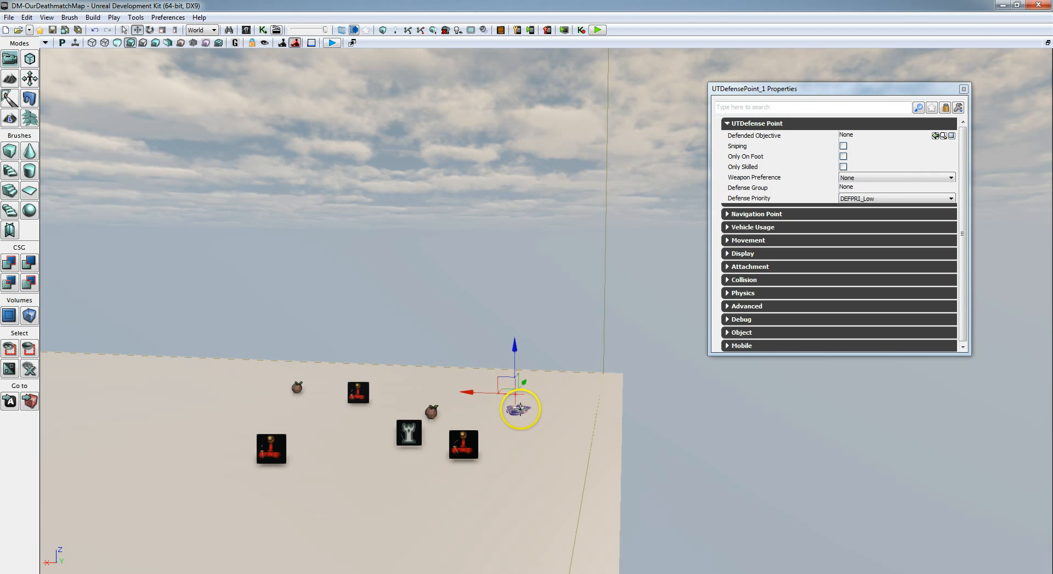
left_click(936, 135)
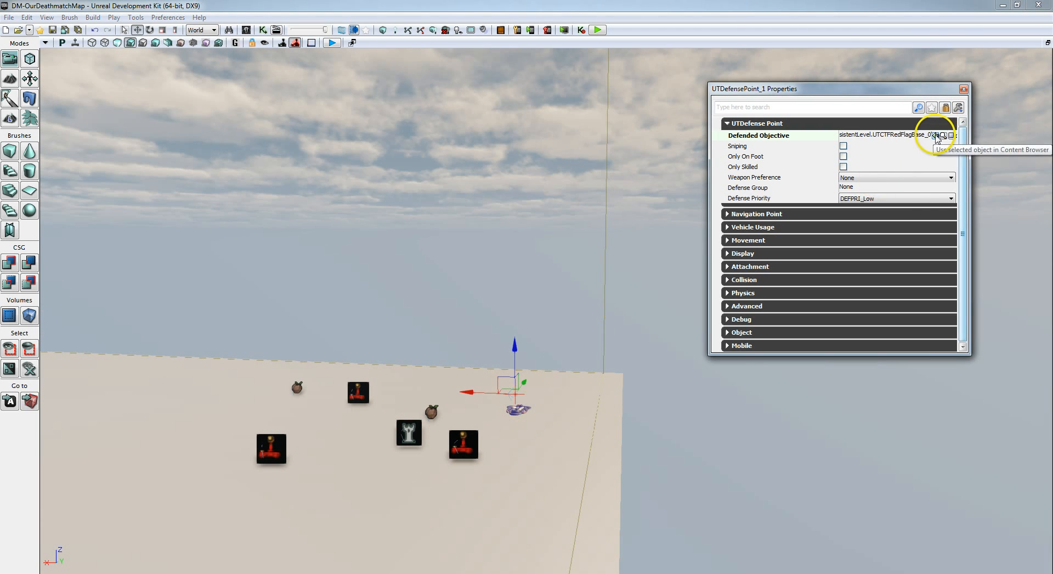
left_click(963, 89)
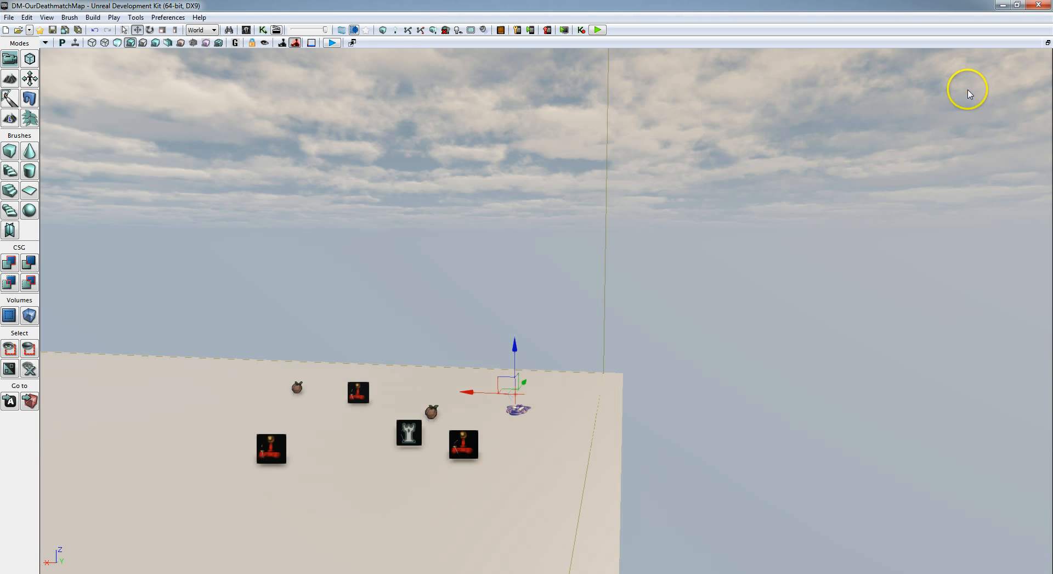
Save the level as a new map file named vCTF-OurCaptureTheFlagMap in the csc303labs folder.
left_click(9, 18)
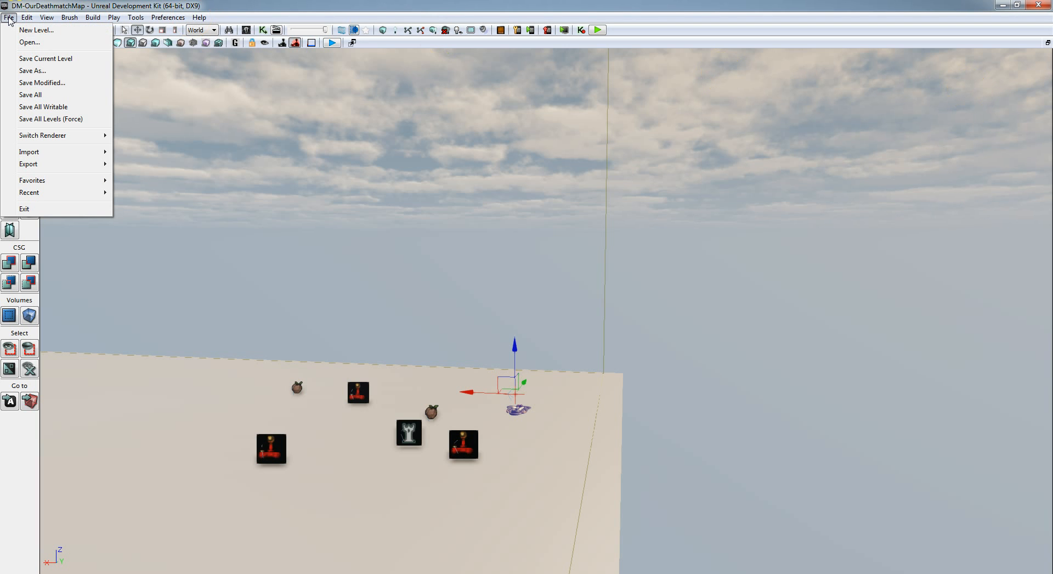
left_click(32, 71)
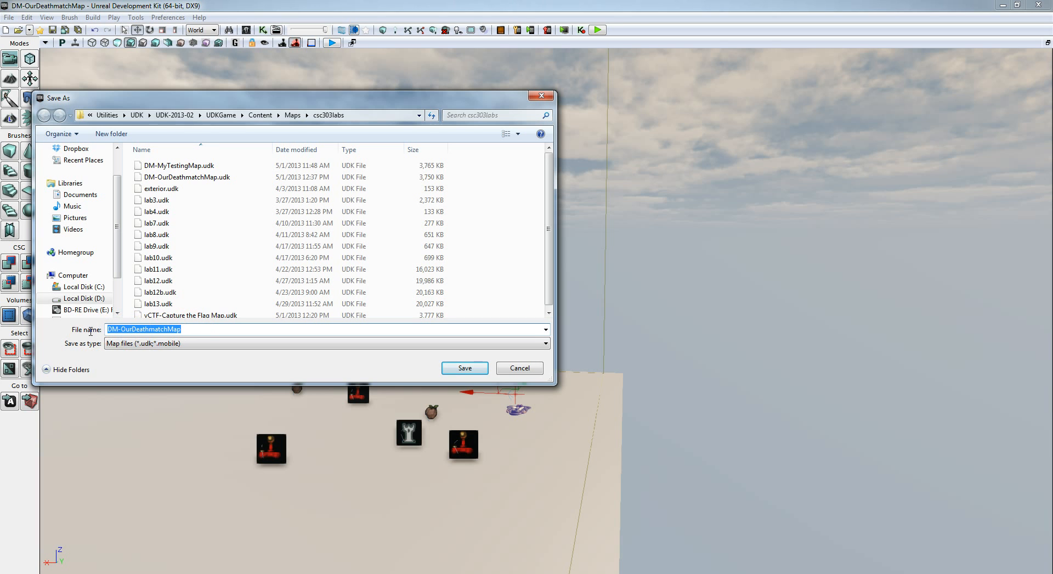
type("vCTF-")
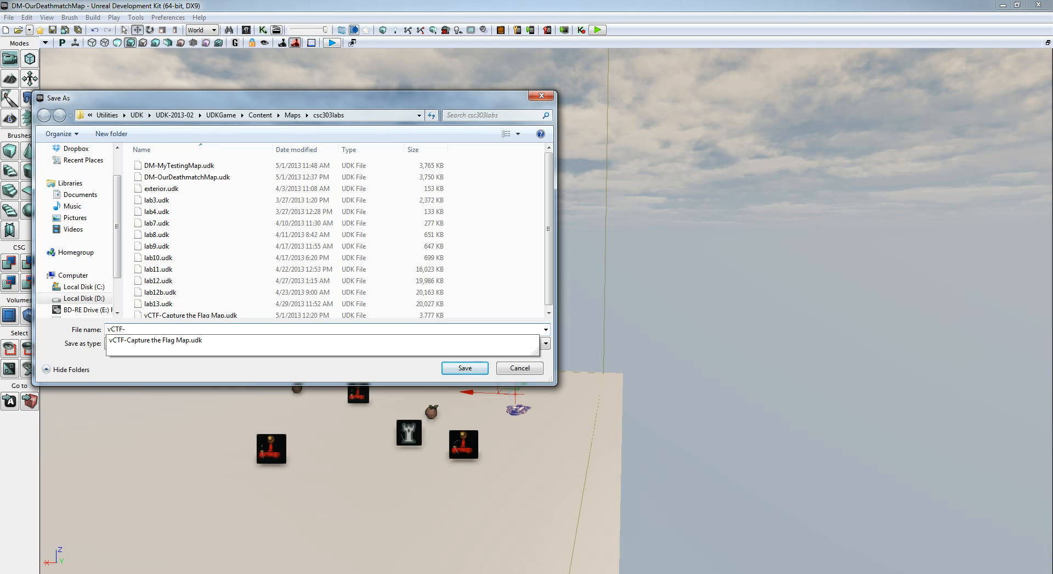
type("OurCaptureTheFlagMap")
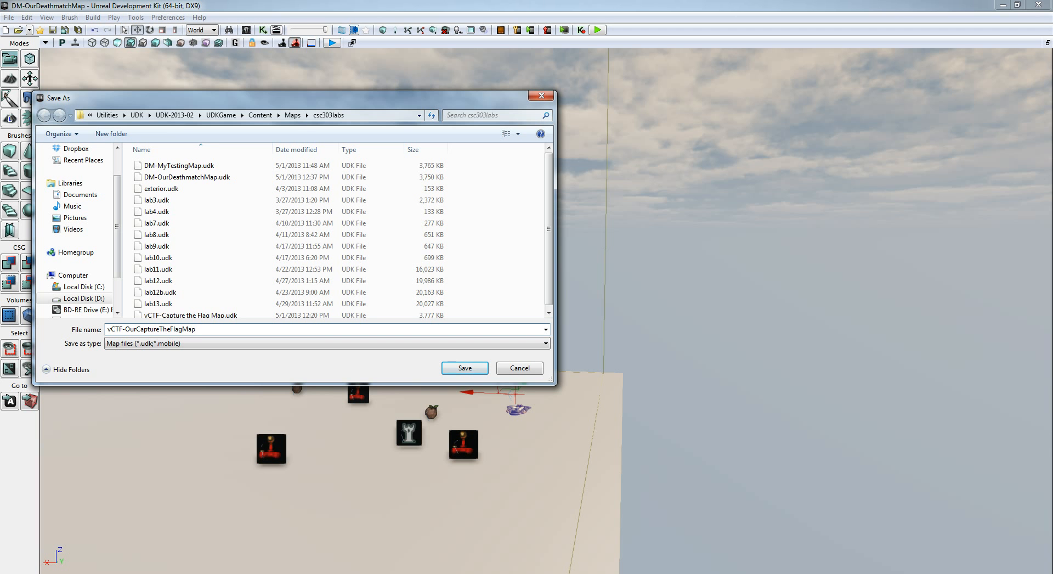
left_click(469, 369)
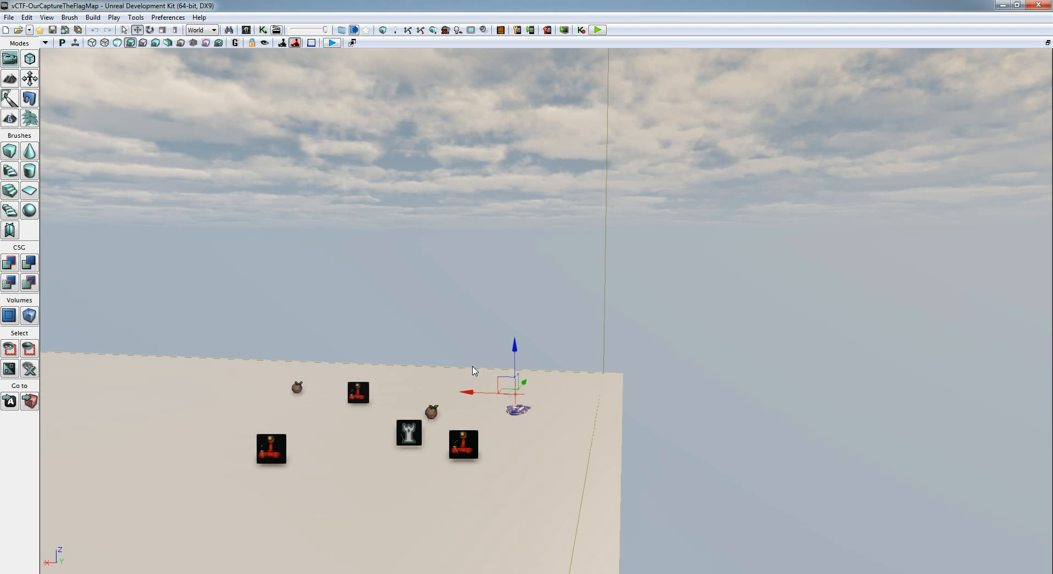
Open the World Properties and remove both entries from Game Types Supported On This Map.
left_click(47, 18)
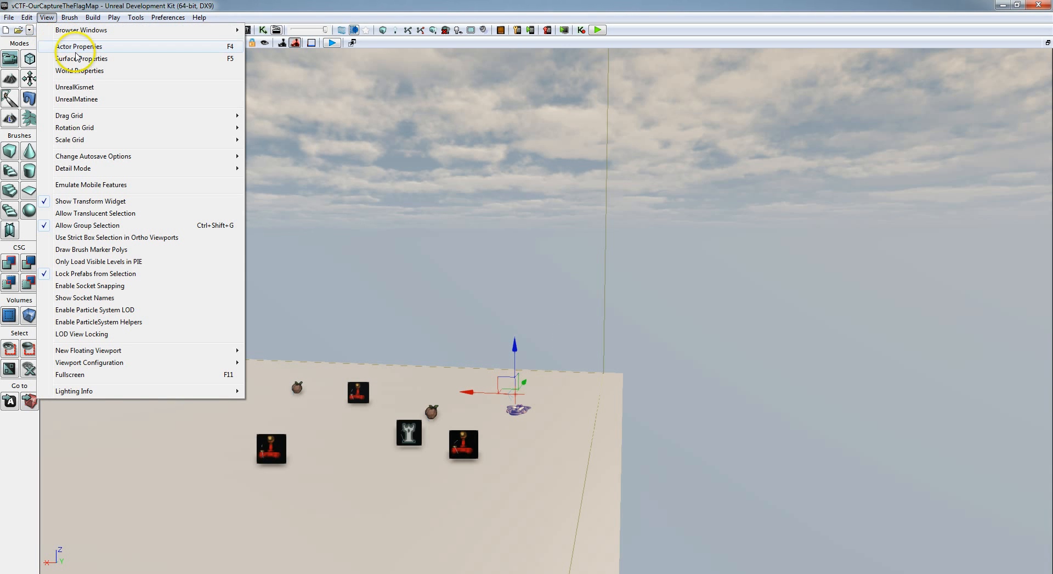
left_click(95, 75)
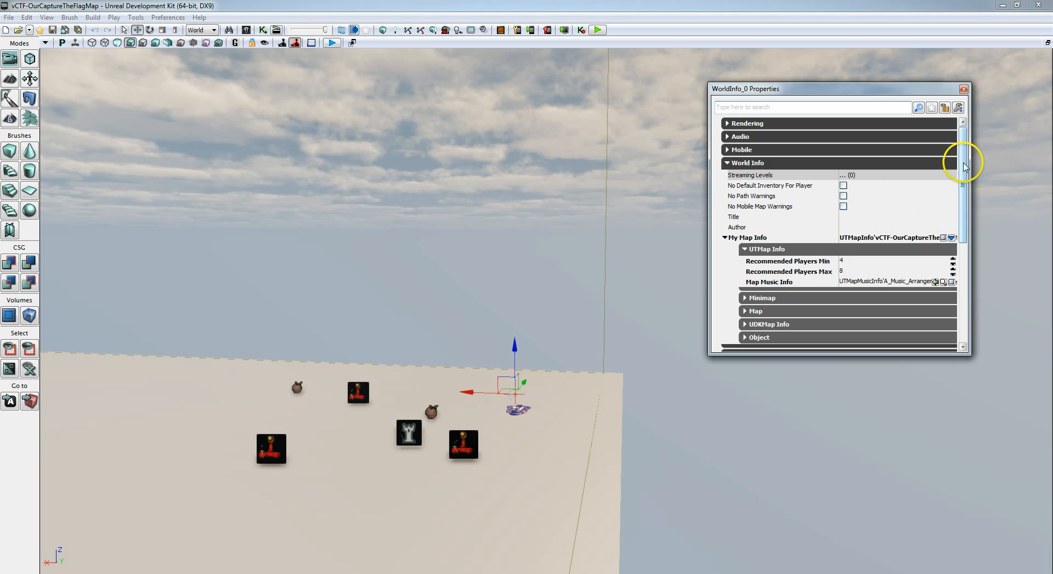
left_click_drag(962, 159, 972, 244)
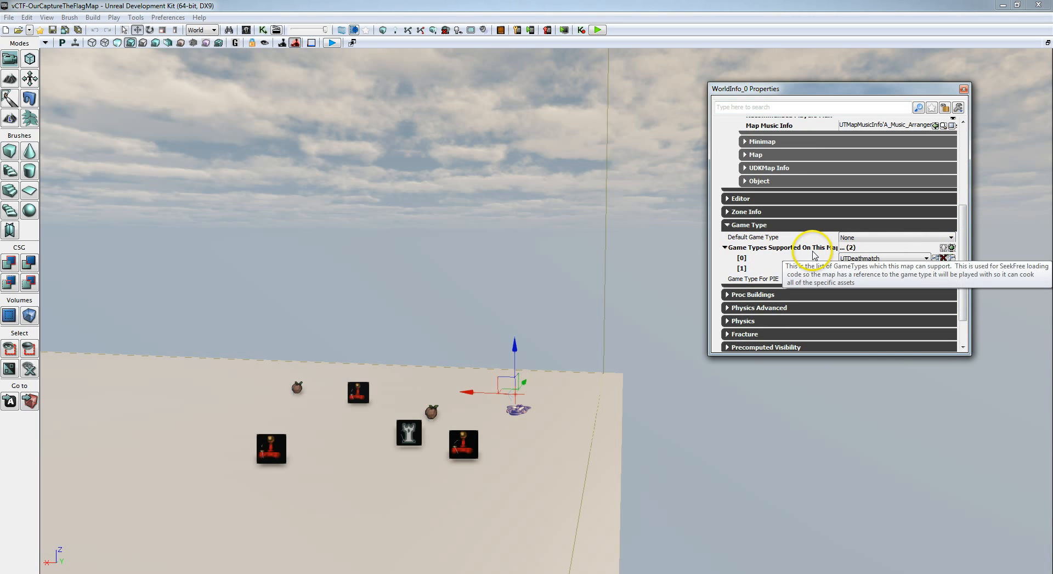
left_click(944, 258)
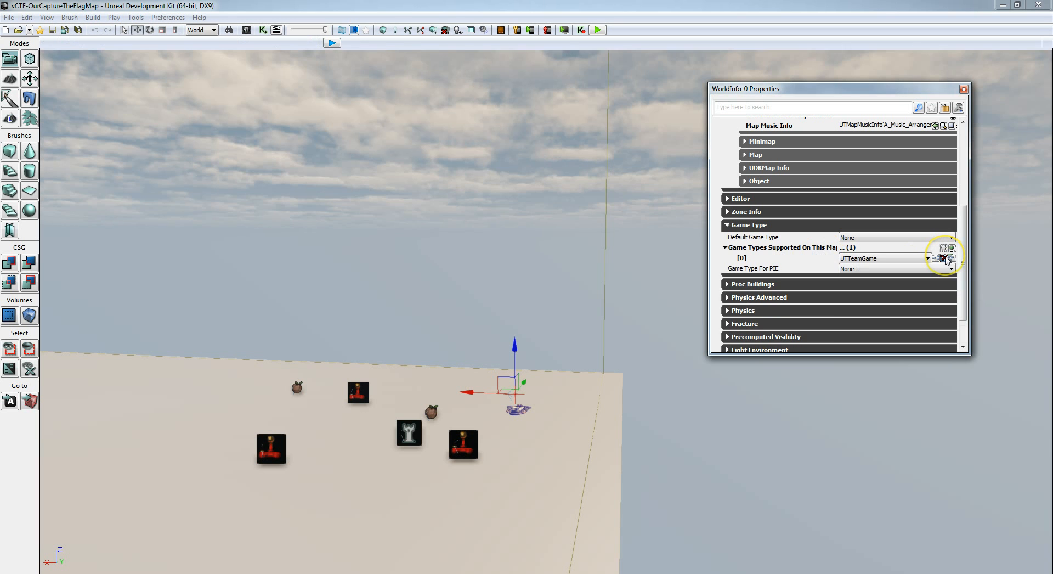
left_click(943, 258)
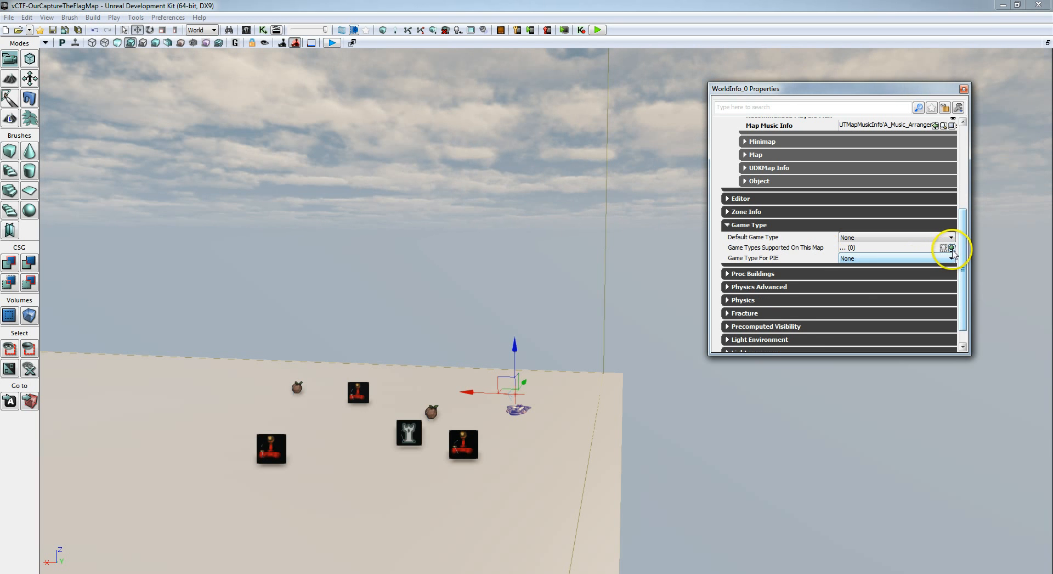
Add two supported game types to the map, UTCTFGame_Content and UTVehicleCTFGame_Content.
left_click(952, 248)
left_click(952, 248)
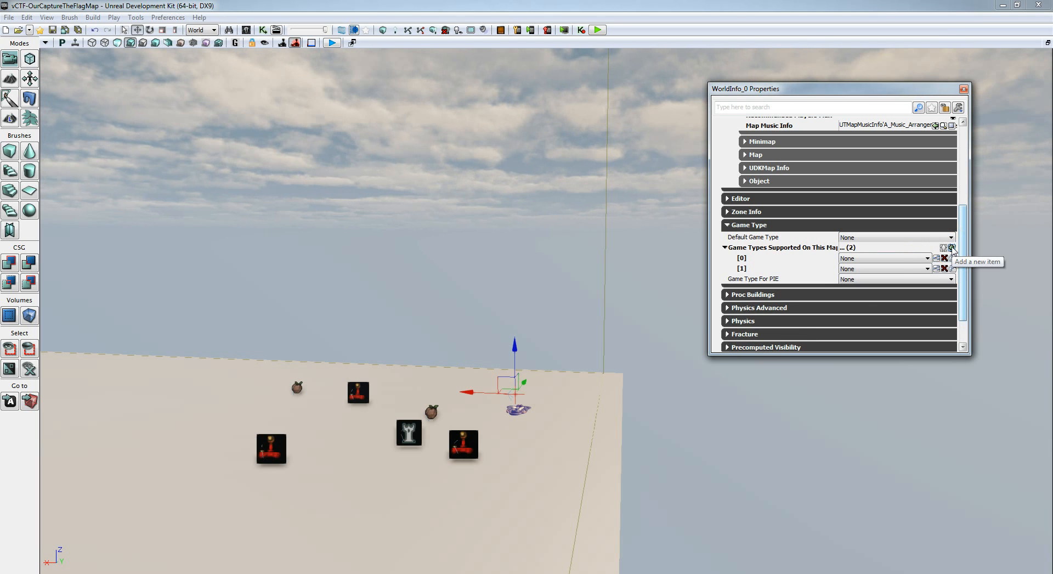
left_click(927, 261)
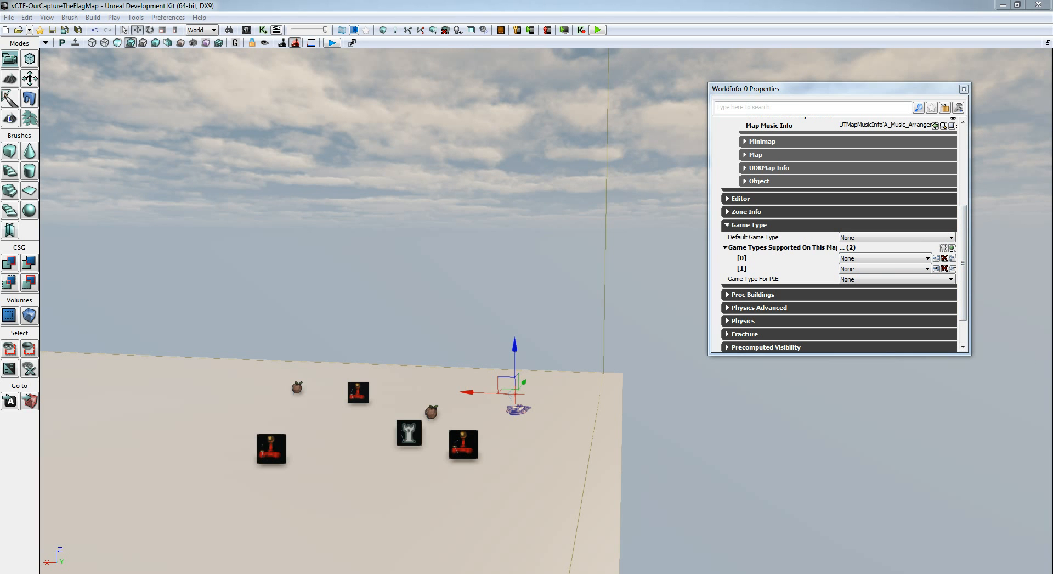
left_click(927, 258)
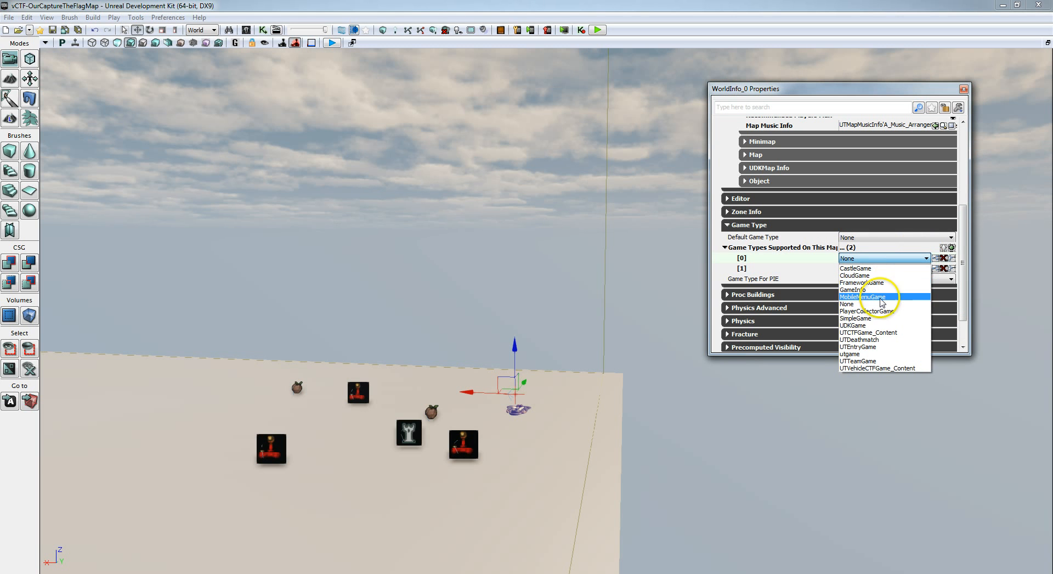
left_click(874, 332)
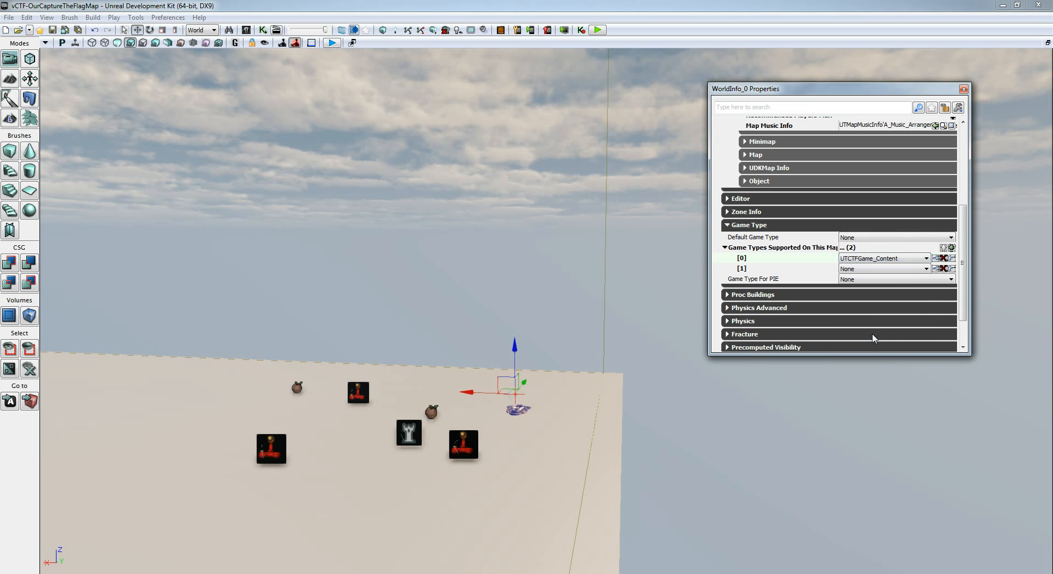
left_click(926, 269)
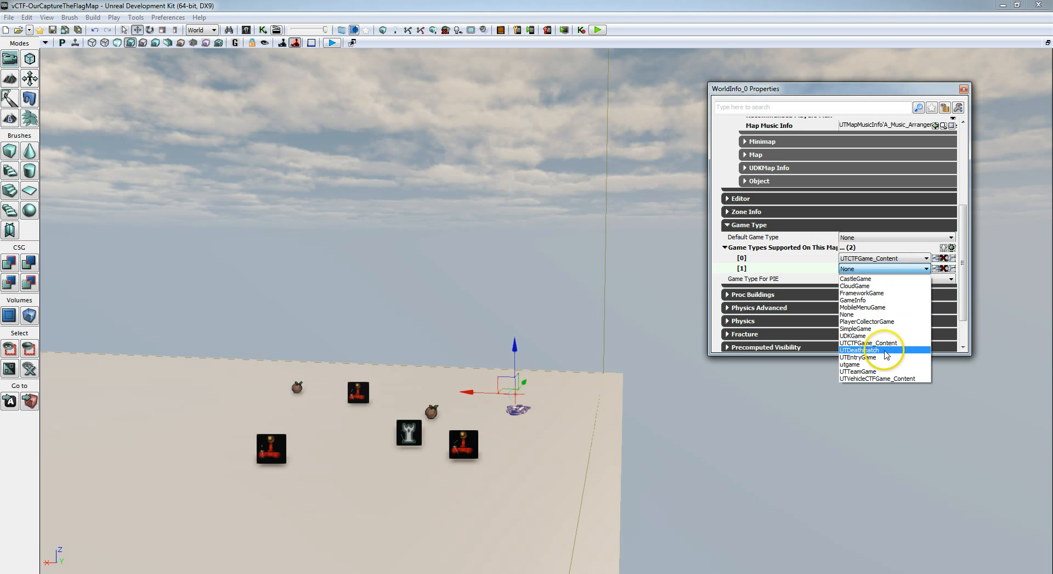
left_click(881, 379)
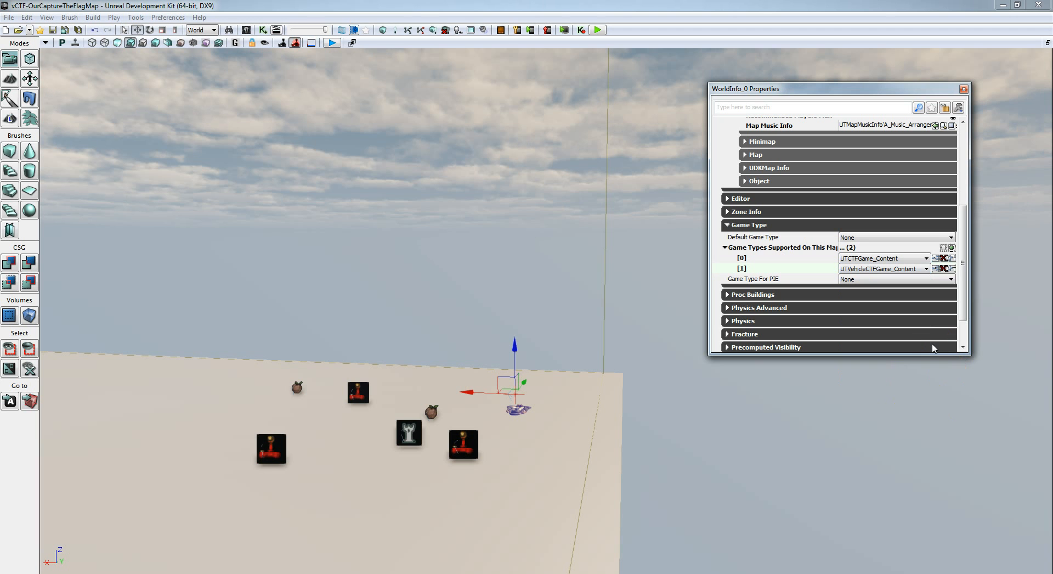
Set Recommended Players Max to 6, assign A_Music_RomNecris01_A as the Map Music Info, and close the Content Browser and world properties.
left_click_drag(932, 347, 963, 198)
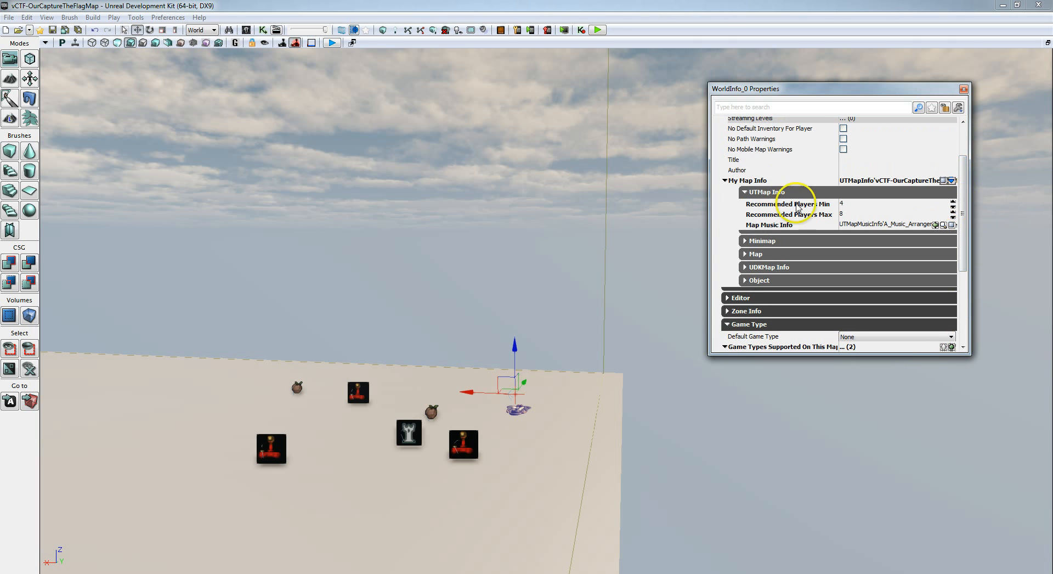
left_click(853, 215)
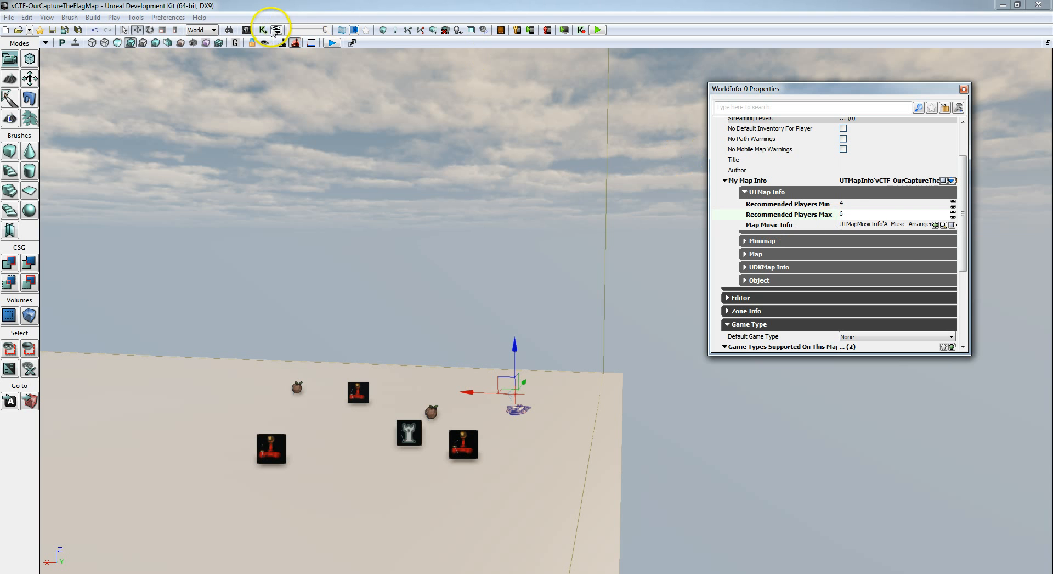
left_click(248, 30)
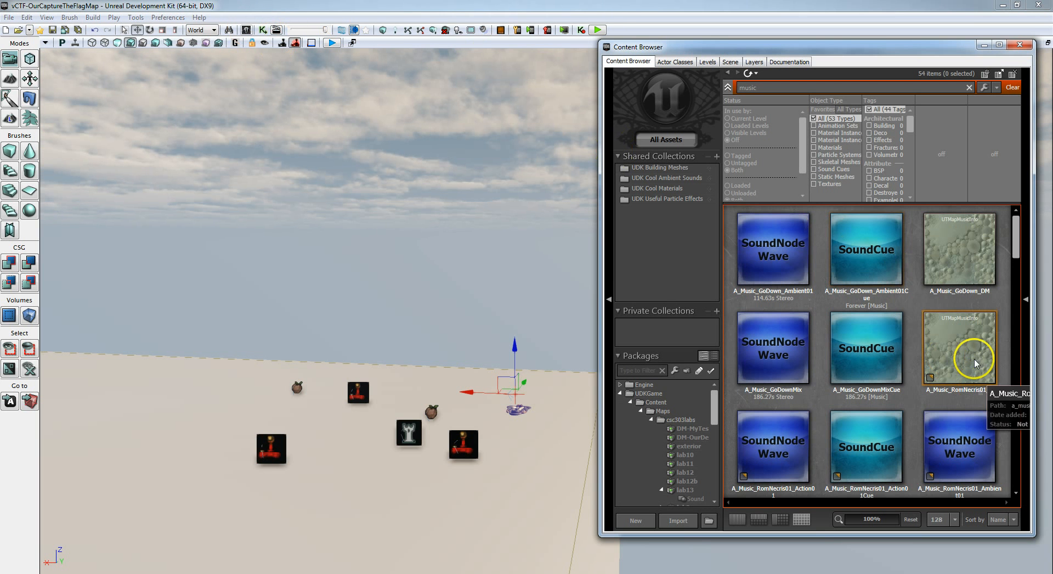
left_click_drag(790, 48, 362, 74)
left_click(525, 368)
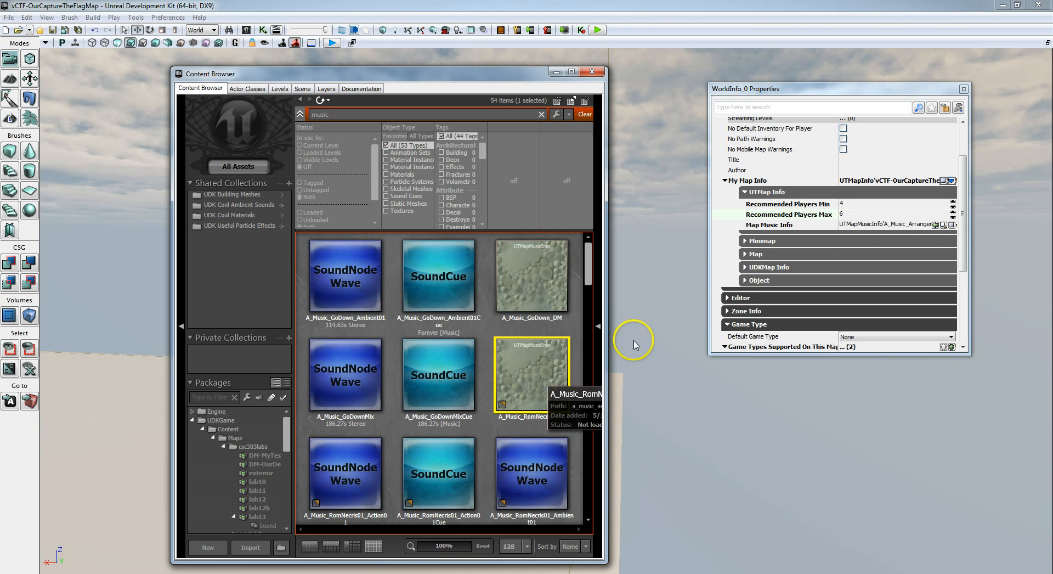
left_click(935, 224)
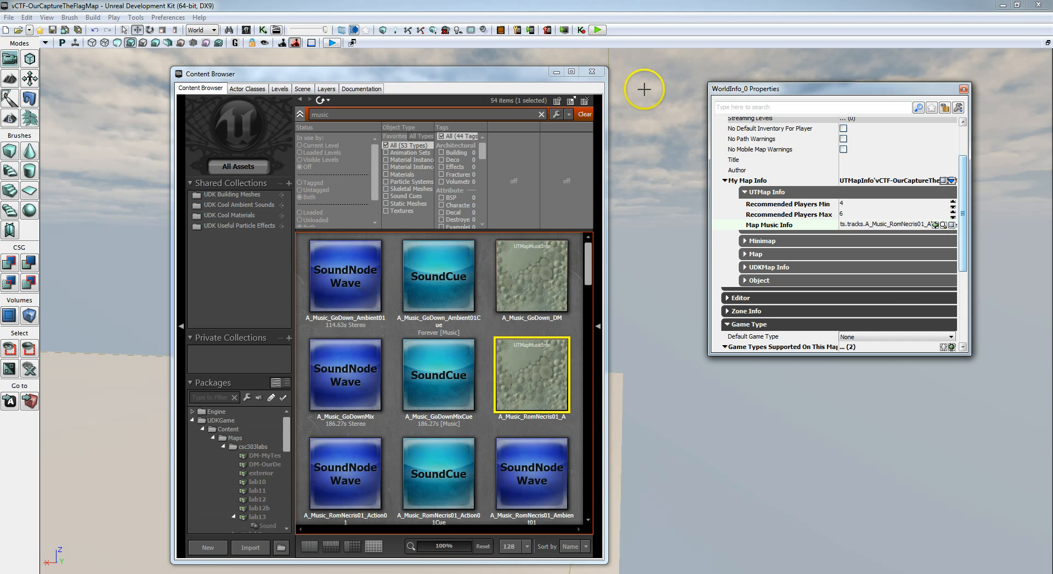
left_click(594, 72)
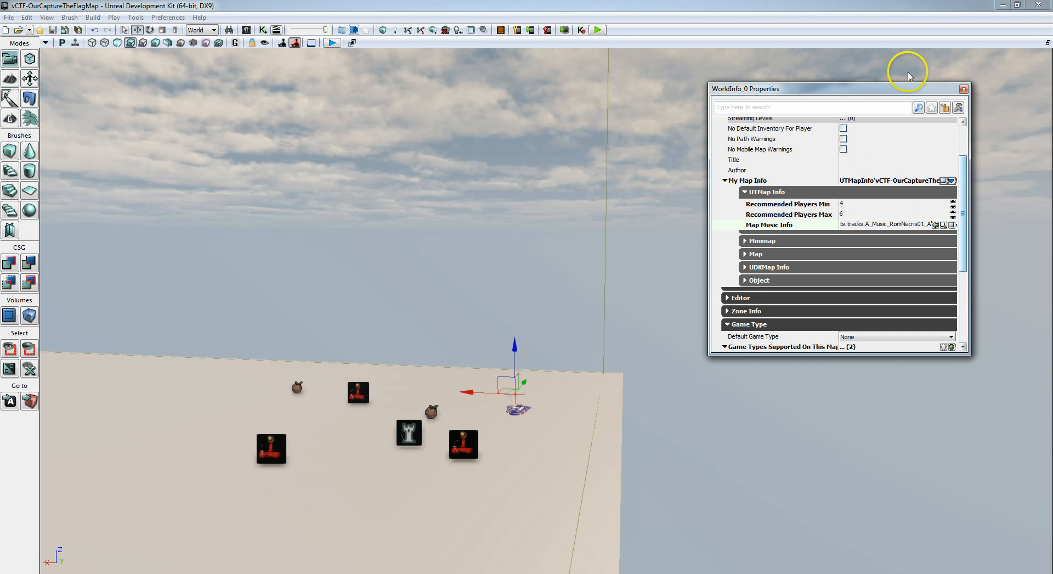
left_click(963, 90)
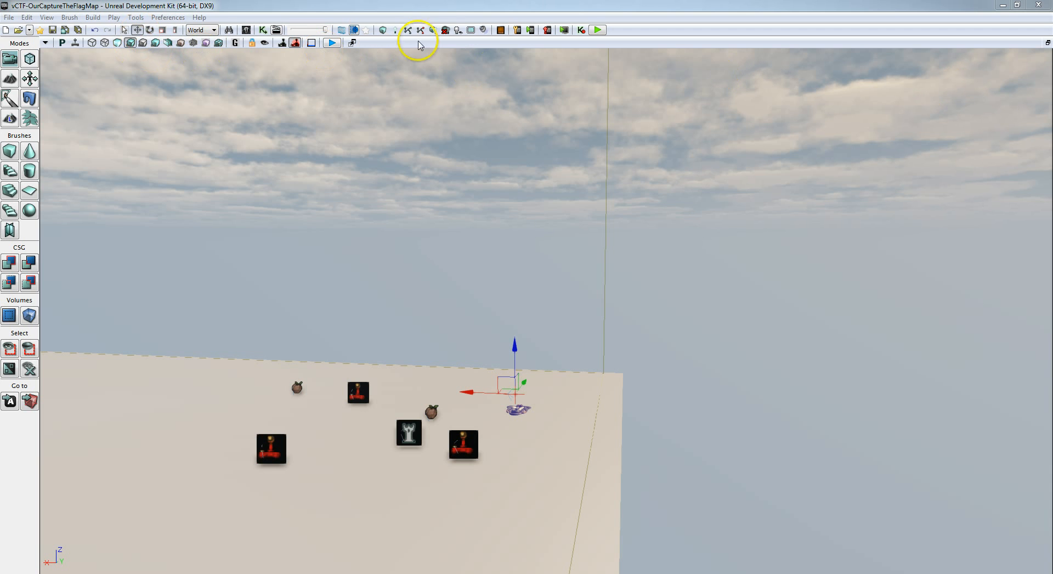
Build the capture the flag level, dismiss the Map Check report, and save all.
left_click(434, 30)
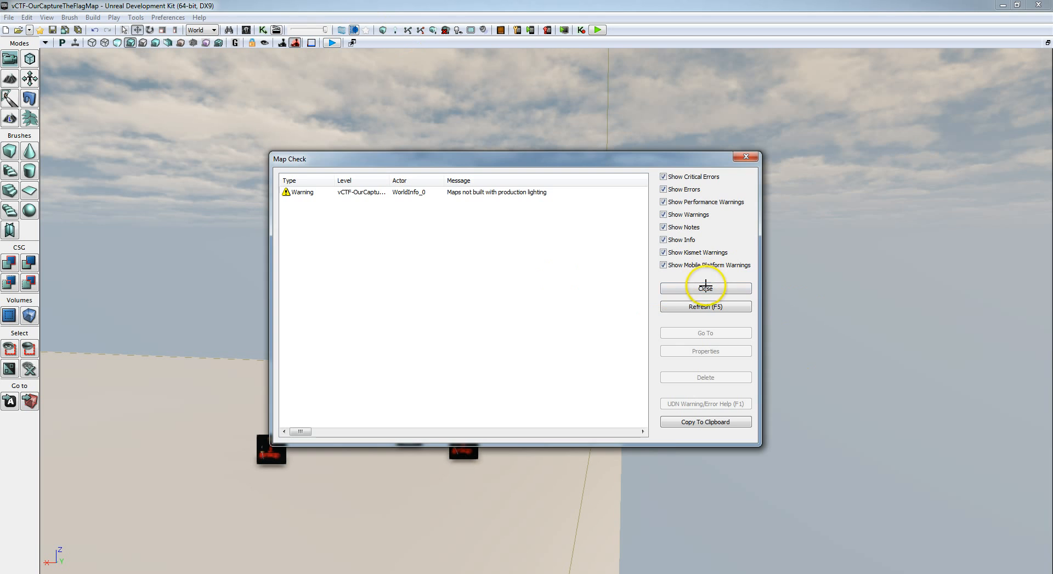
left_click(706, 288)
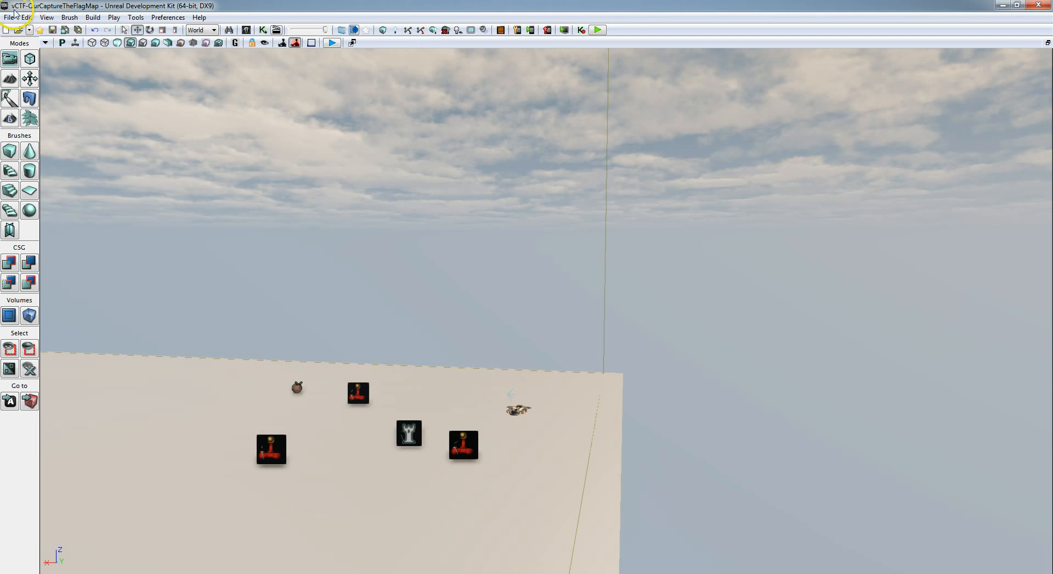
left_click(9, 17)
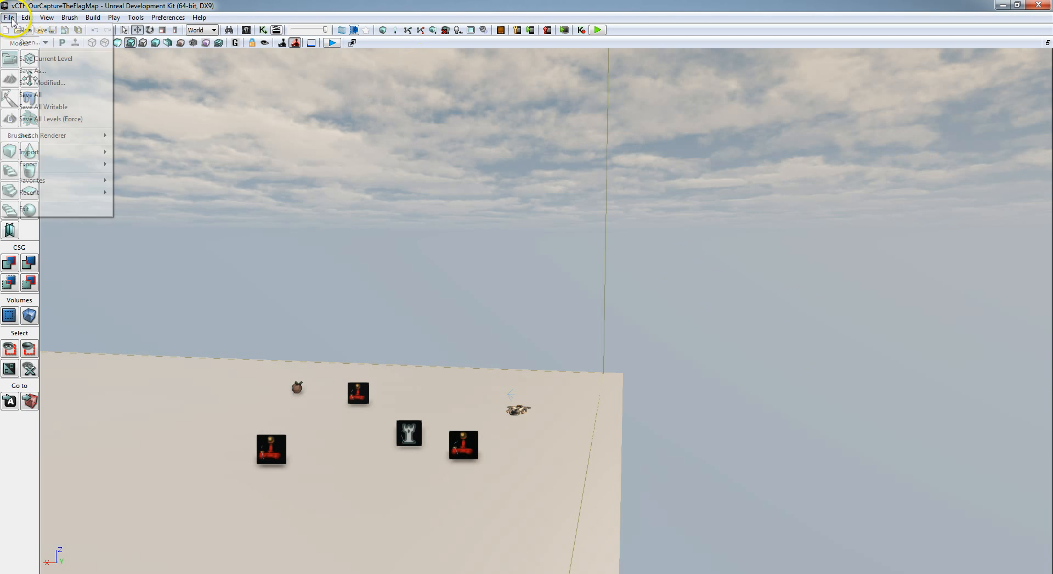
left_click(38, 96)
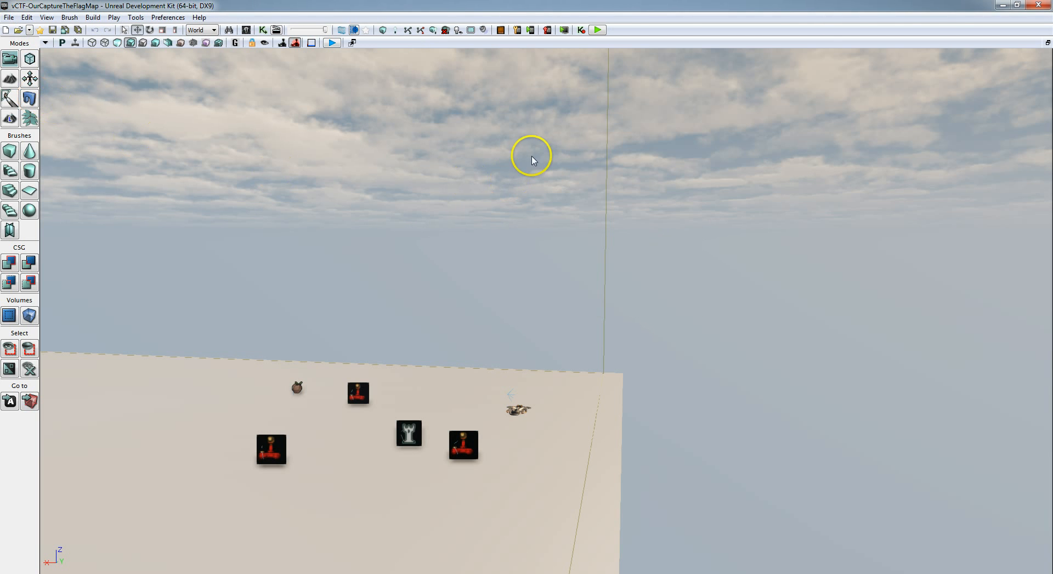
Close the editor and the Swarm Agent window, and launch UDK Game from the desktop.
left_click(1039, 6)
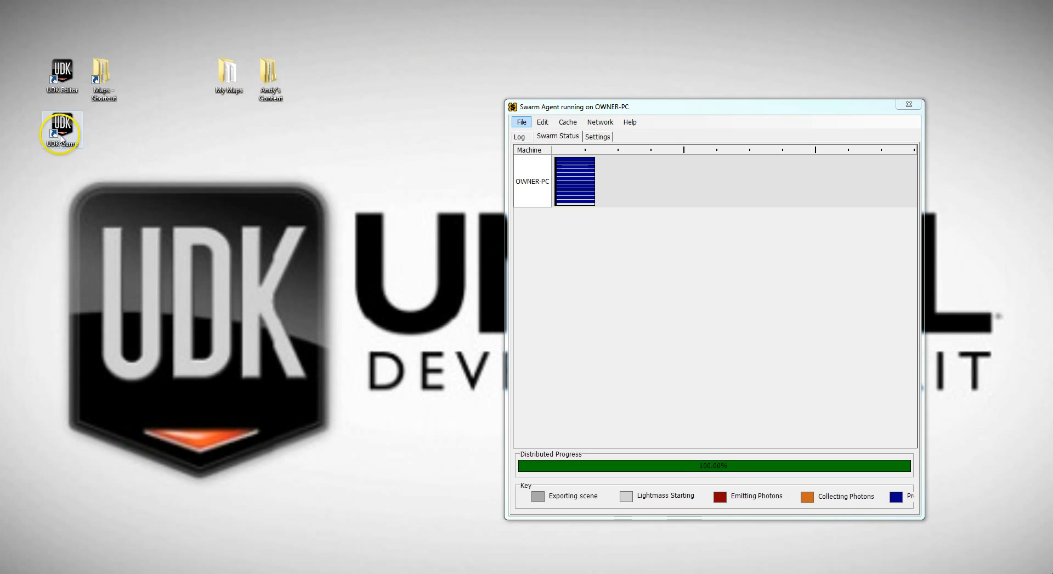
left_click(909, 104)
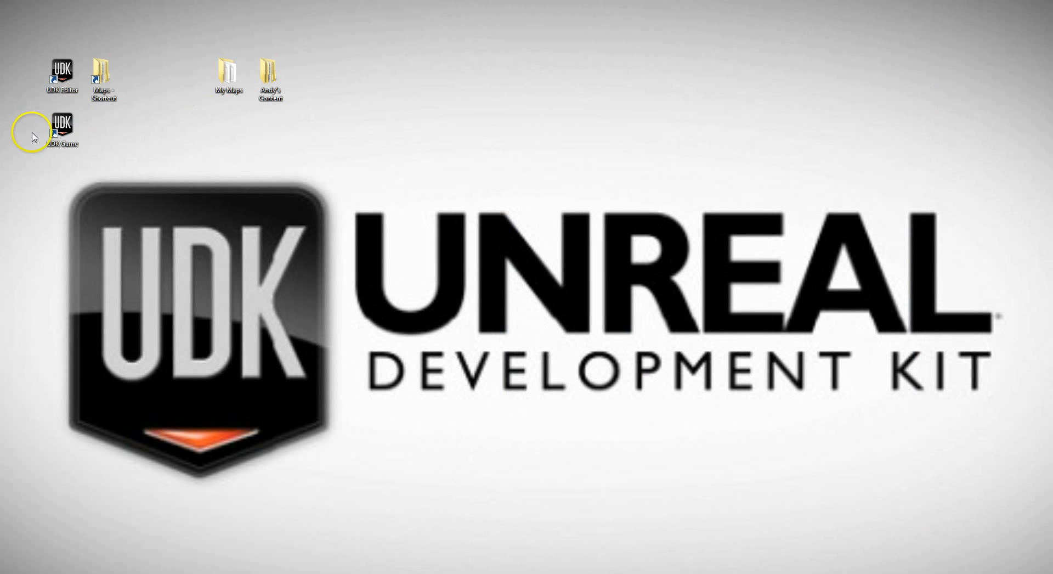
double_click(61, 129)
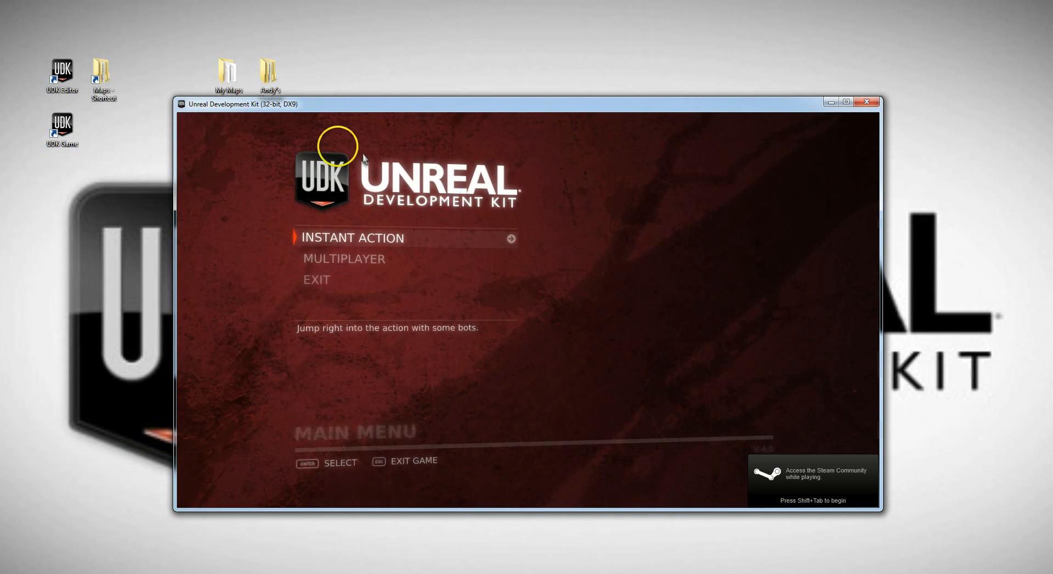
Set up an Instant Action match with the game mode set to Capture the Flag.
left_click(339, 238)
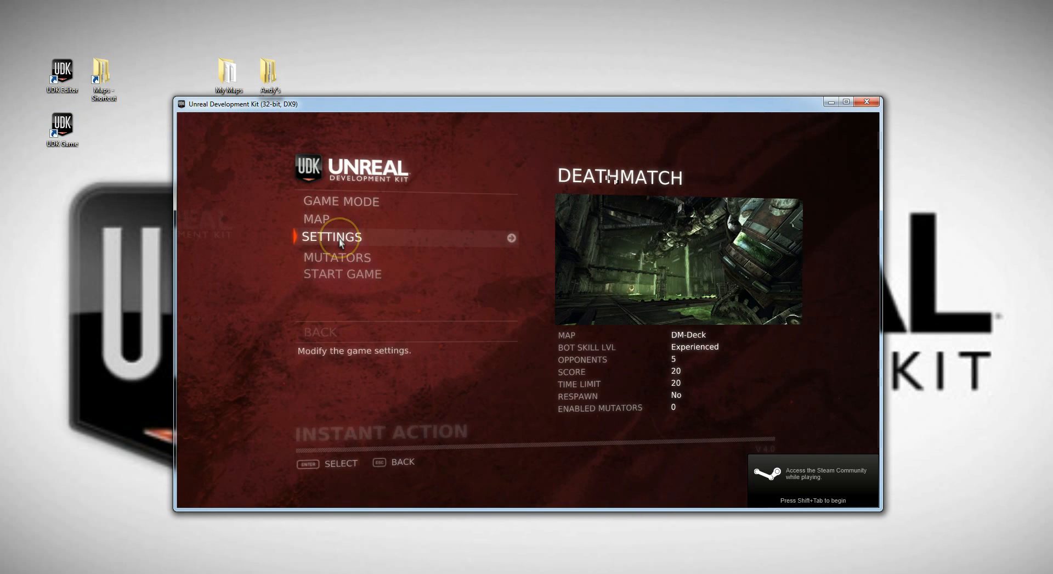
left_click(349, 201)
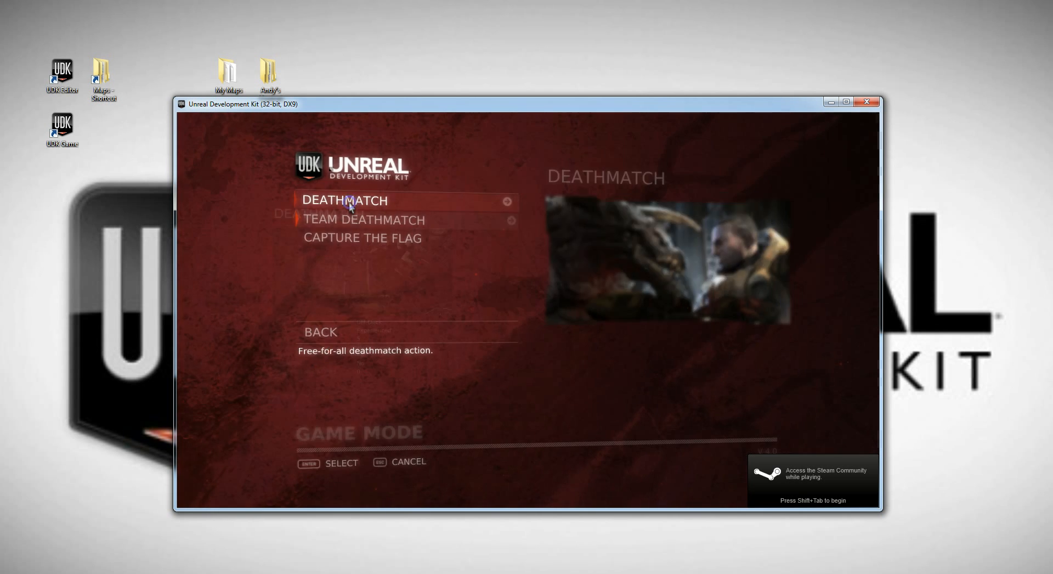
left_click(357, 242)
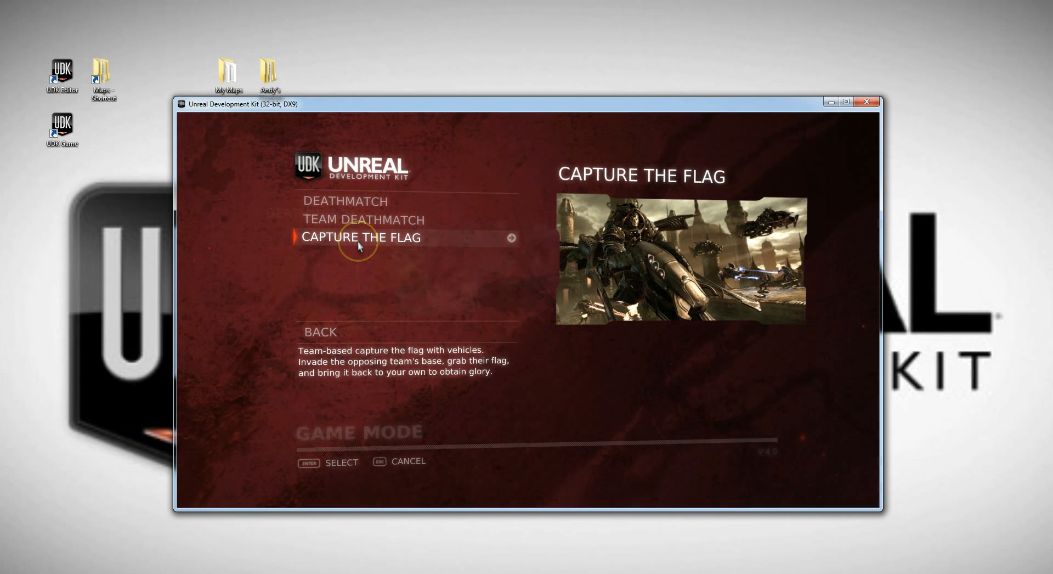
left_click(358, 242)
Choose OurCaptureTheFlagMap as the match map and start the game.
left_click(354, 224)
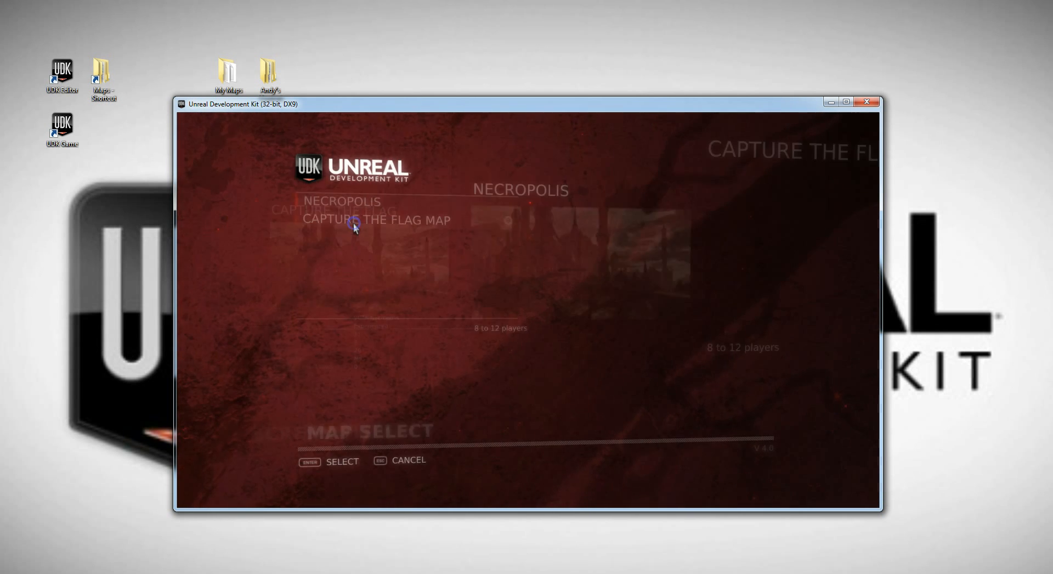
left_click(357, 205)
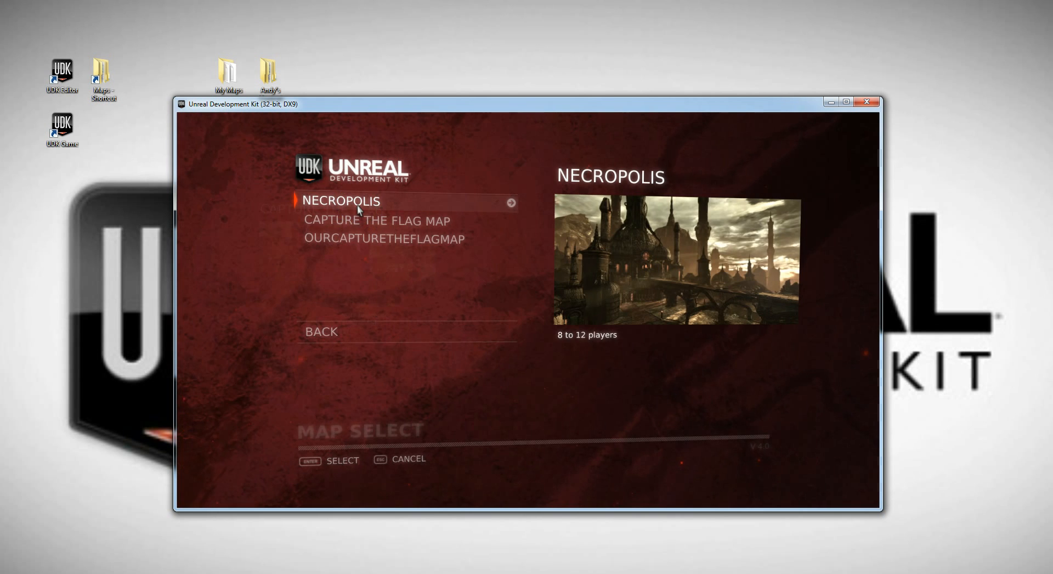
left_click(336, 242)
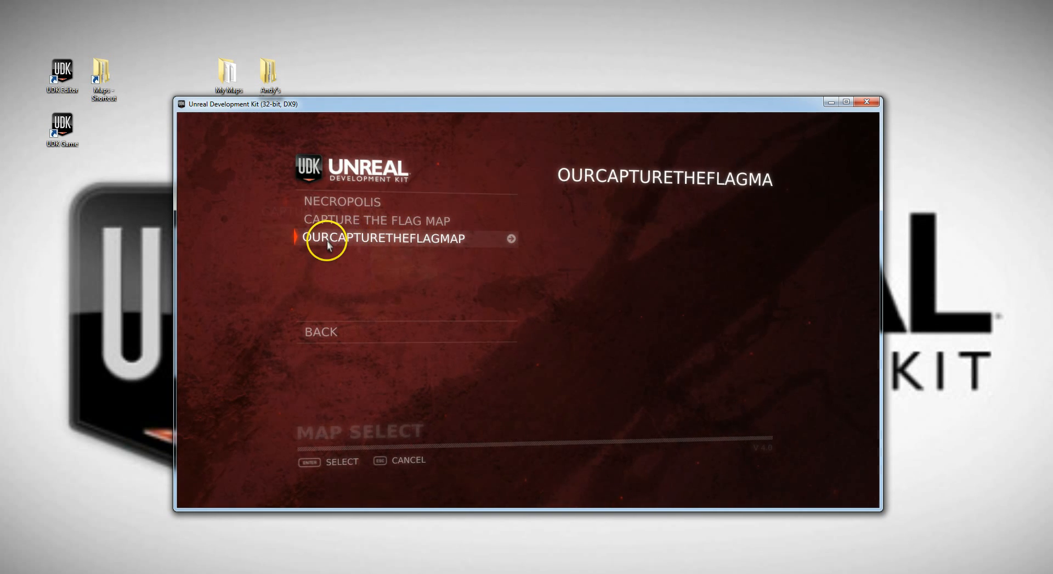
left_click(409, 240)
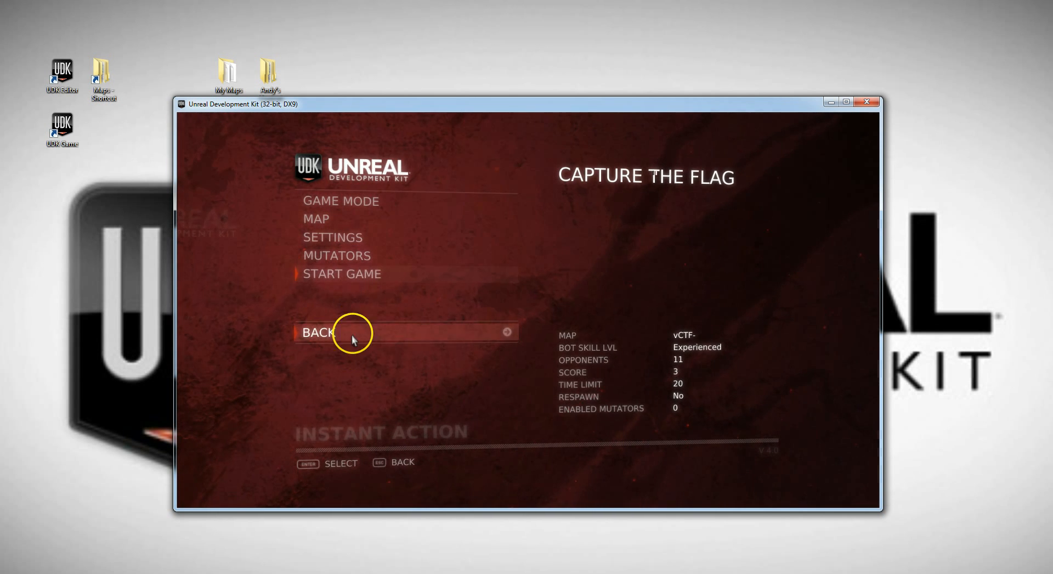
left_click(378, 272)
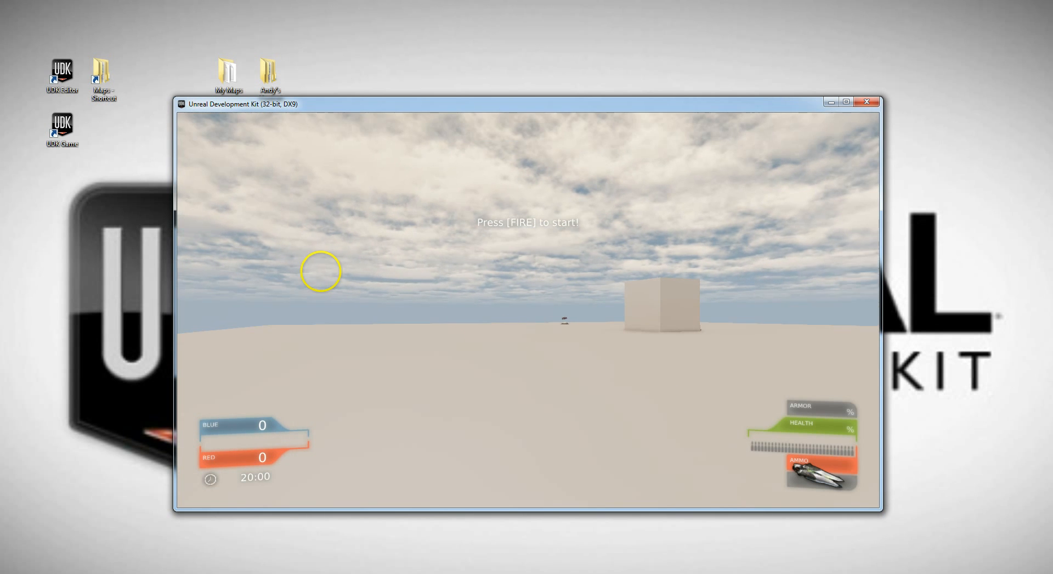
Begin the match and playtest the map by running from the red base to the blue flag.
left_click(320, 271)
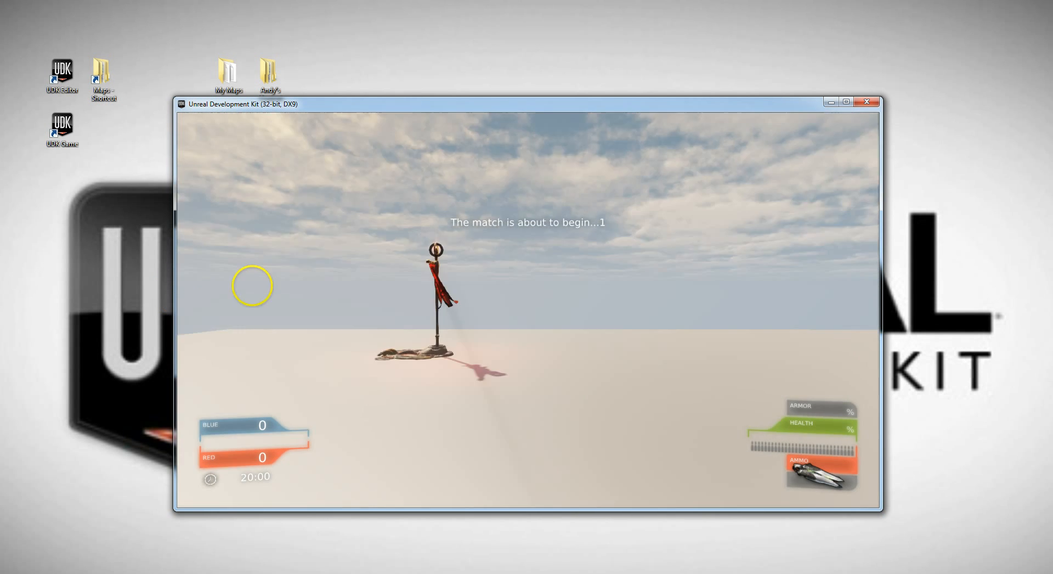
key("w")
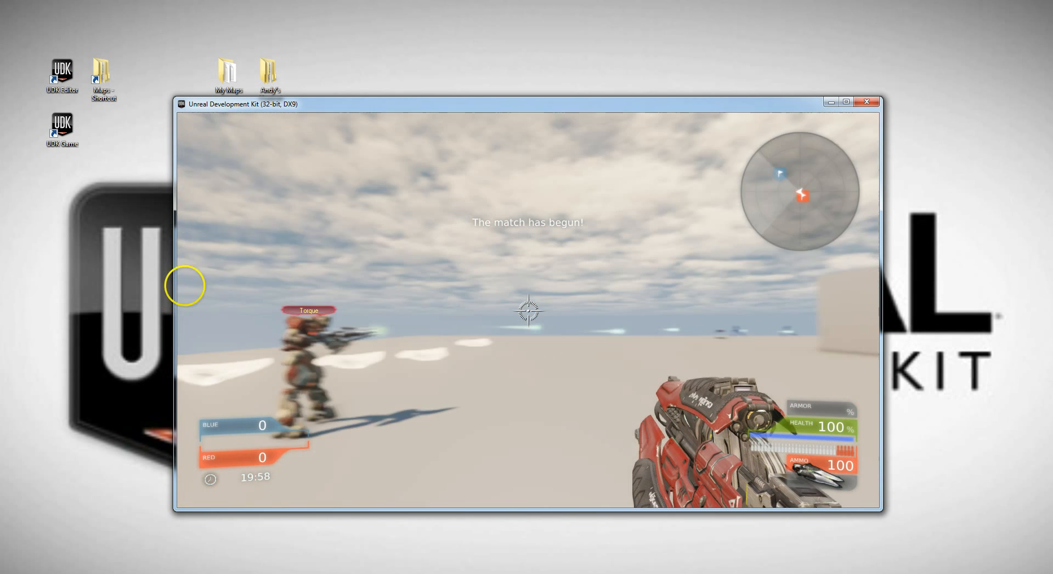
key("w")
key("d")
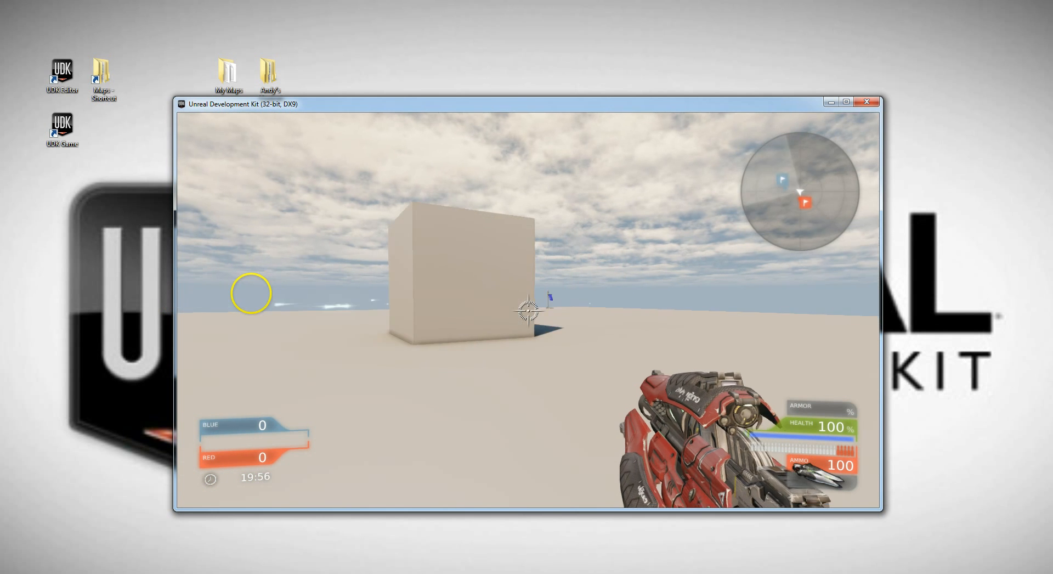
key("w")
key("d")
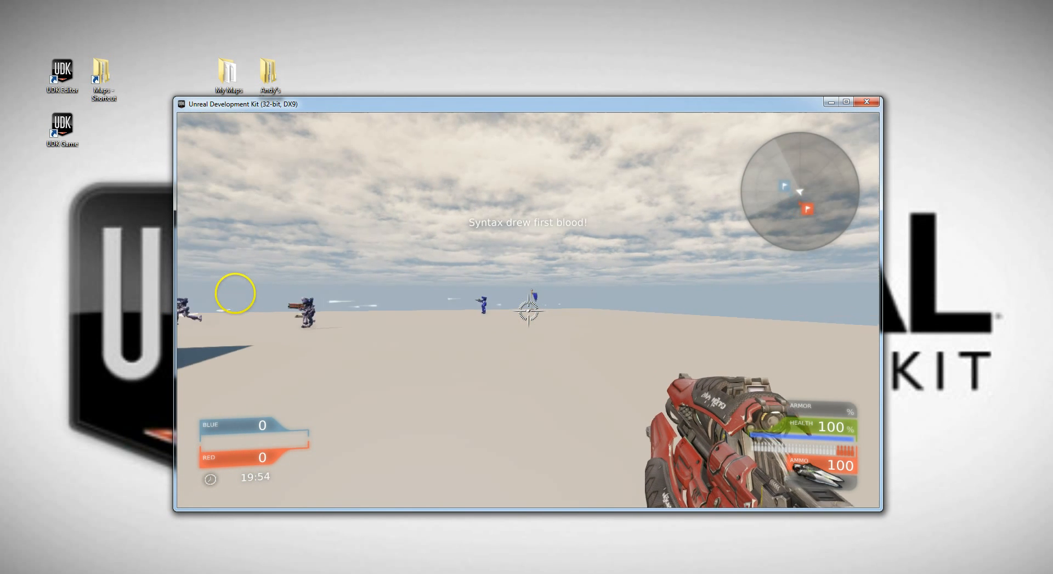
left_click(202, 293)
key("w")
left_click_drag(199, 293, 177, 296)
key("w")
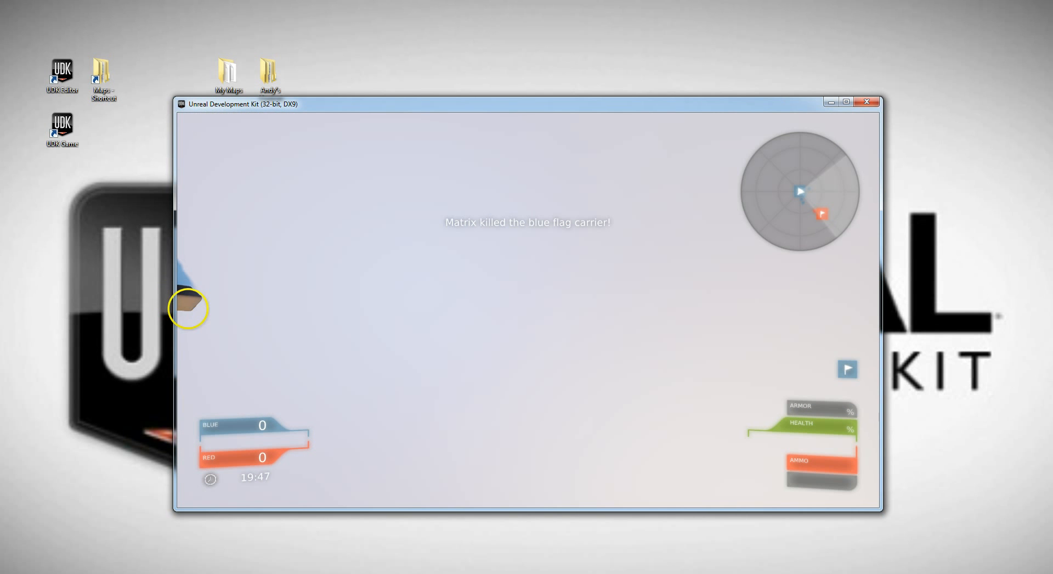
Leave the match and exit UDK Game to the desktop.
key("Escape")
left_click(468, 317)
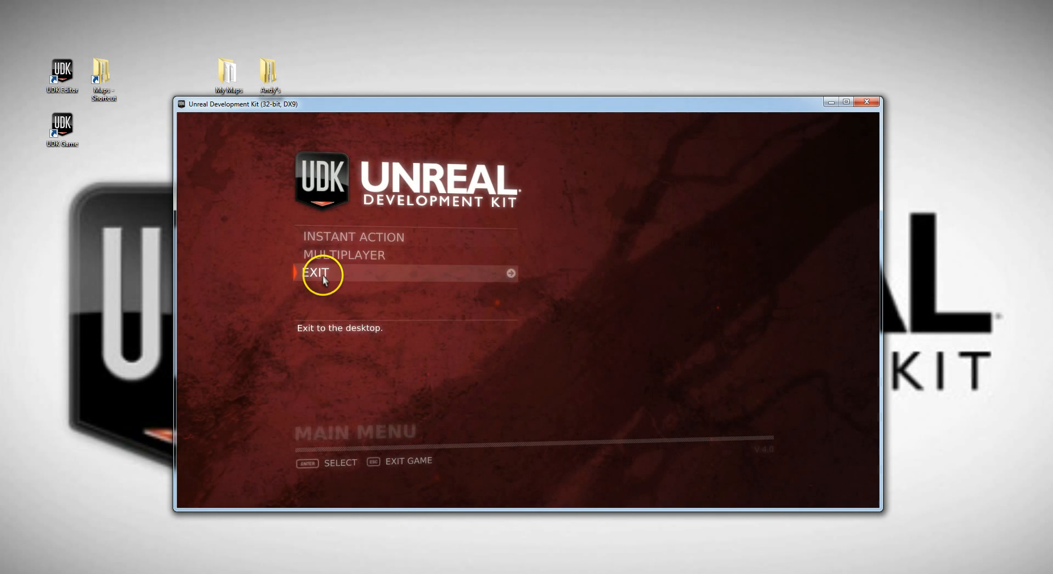
left_click(322, 274)
left_click(454, 367)
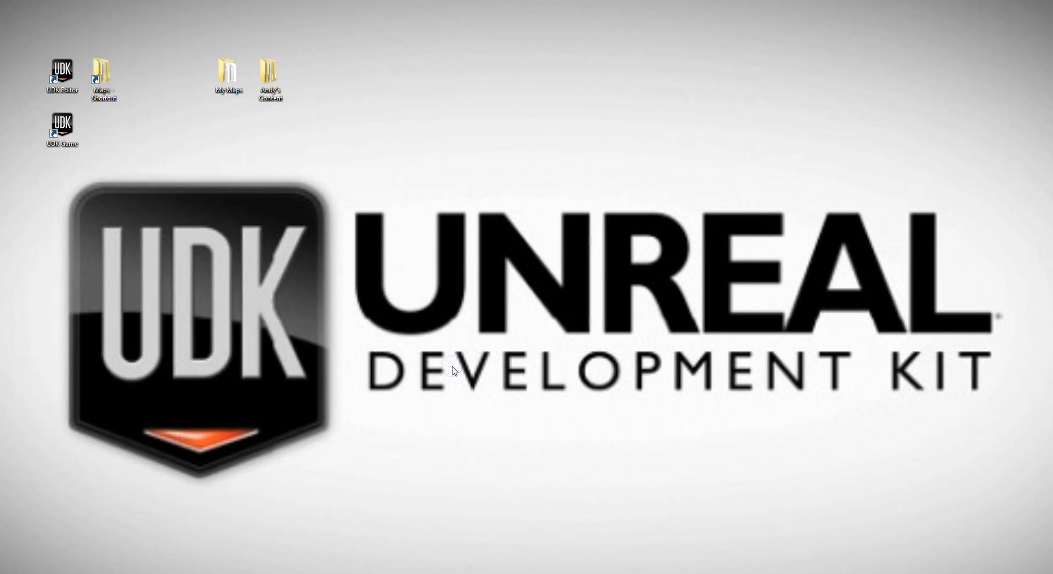
Launch UDK Editor, open the existing map lab13.udk, and close the Welcome window.
left_click(712, 447)
double_click(64, 74)
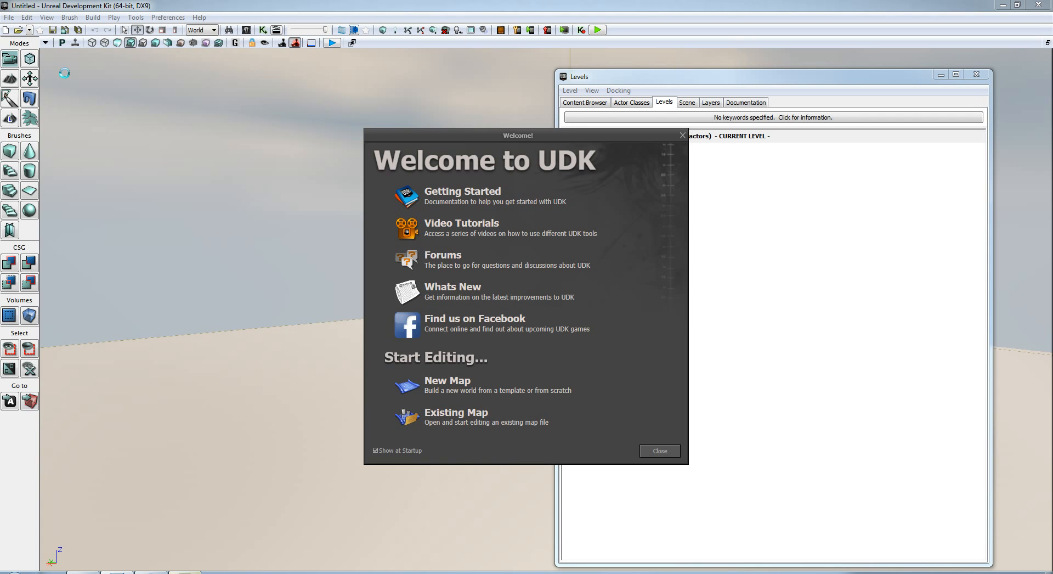
left_click(464, 423)
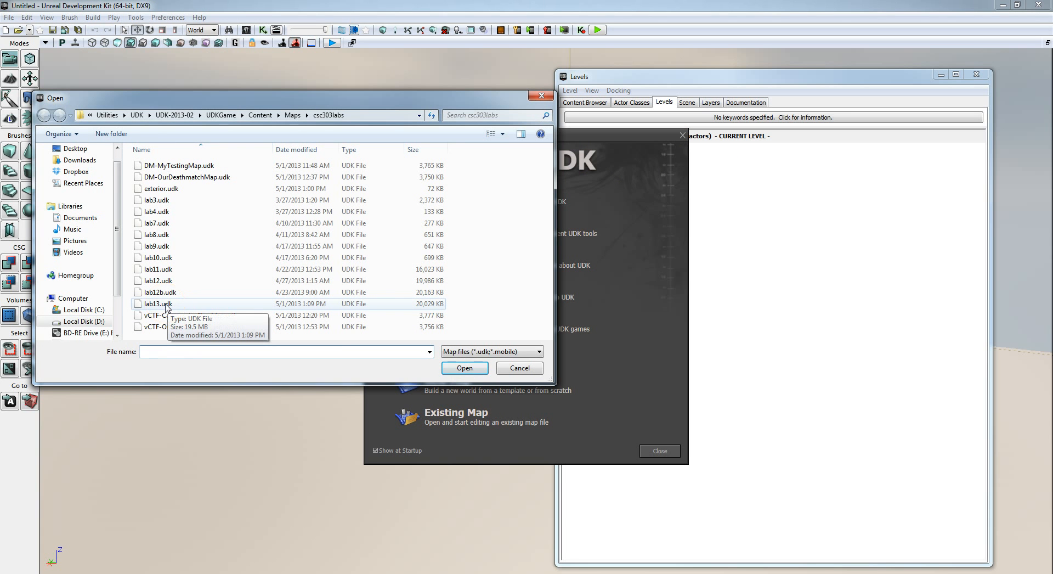
double_click(167, 304)
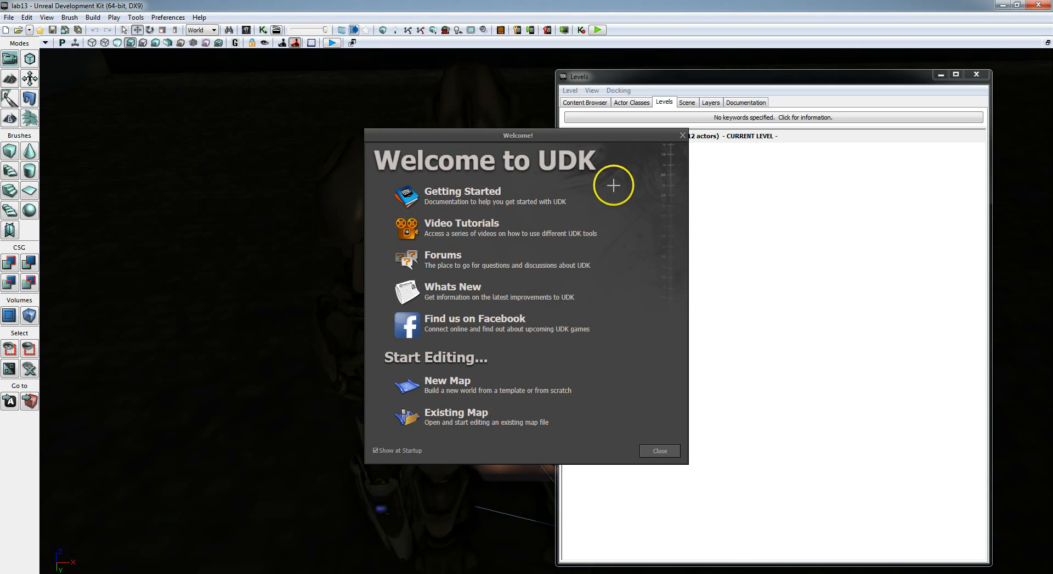
left_click(682, 135)
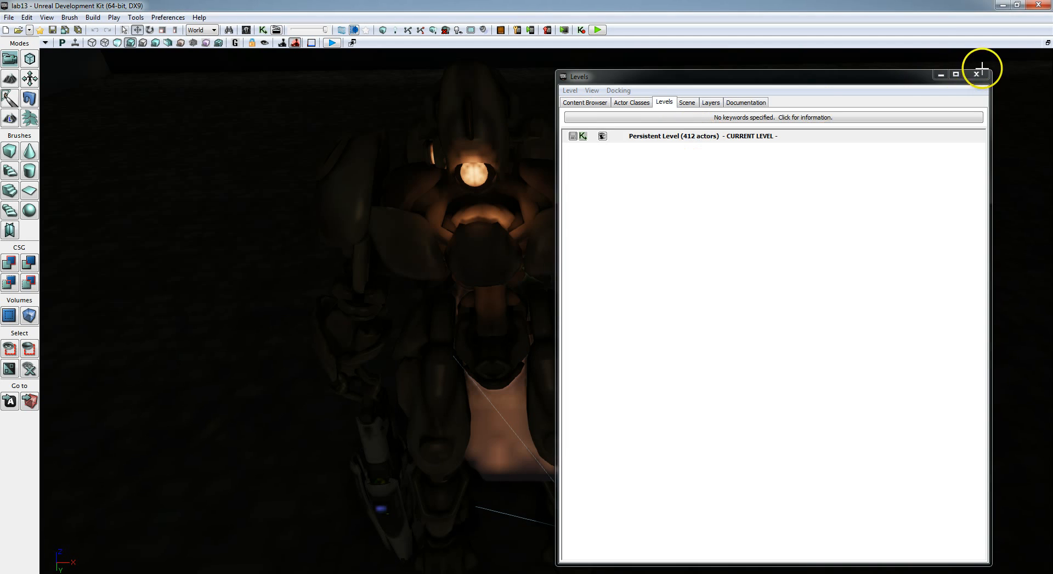
Close the Content Browser window and examine the lab13 building from outside.
left_click(568, 101)
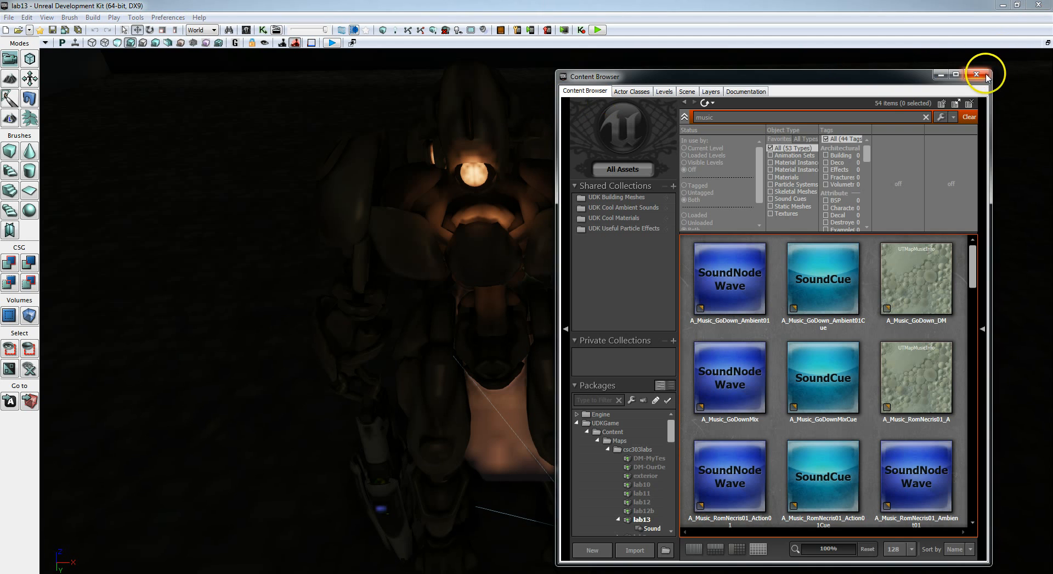
left_click(985, 75)
right_click_drag(614, 293, 470, 254)
scroll(489, 256, "down", 15)
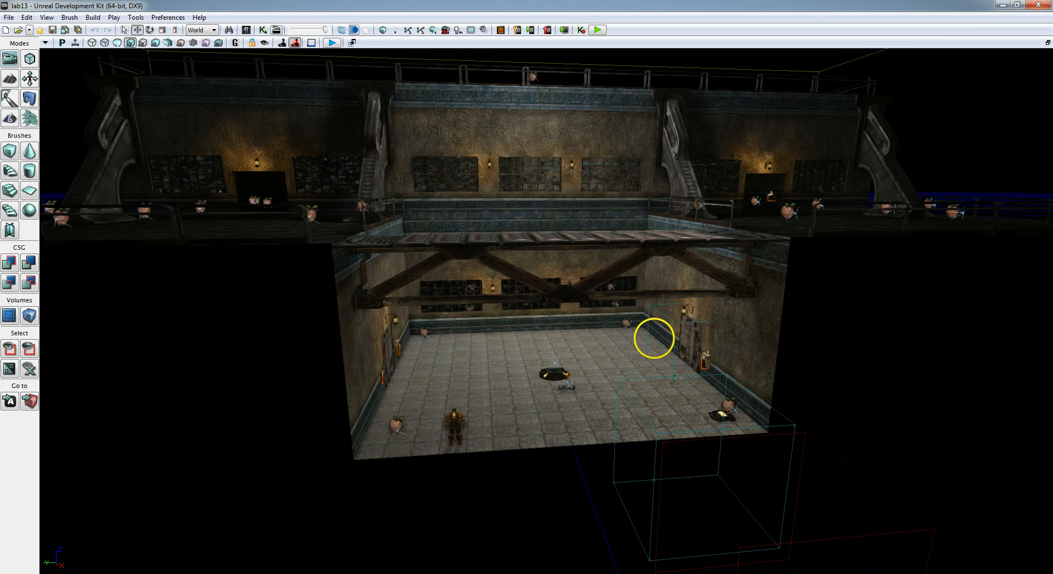
right_click_drag(700, 345, 704, 346)
key("s")
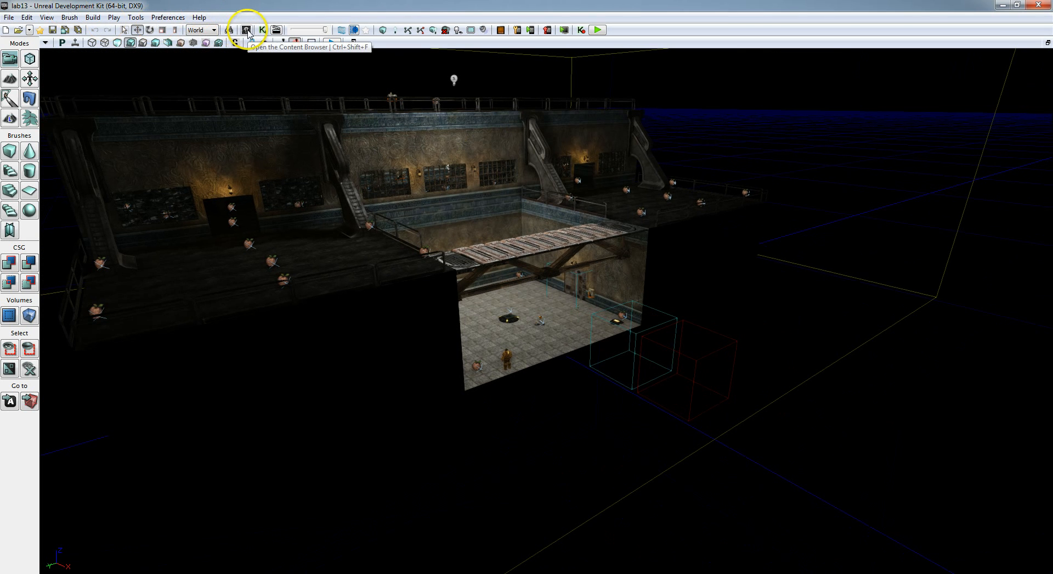
Reopen the Content Browser window and show the list of levels in lab13.
left_click(247, 30)
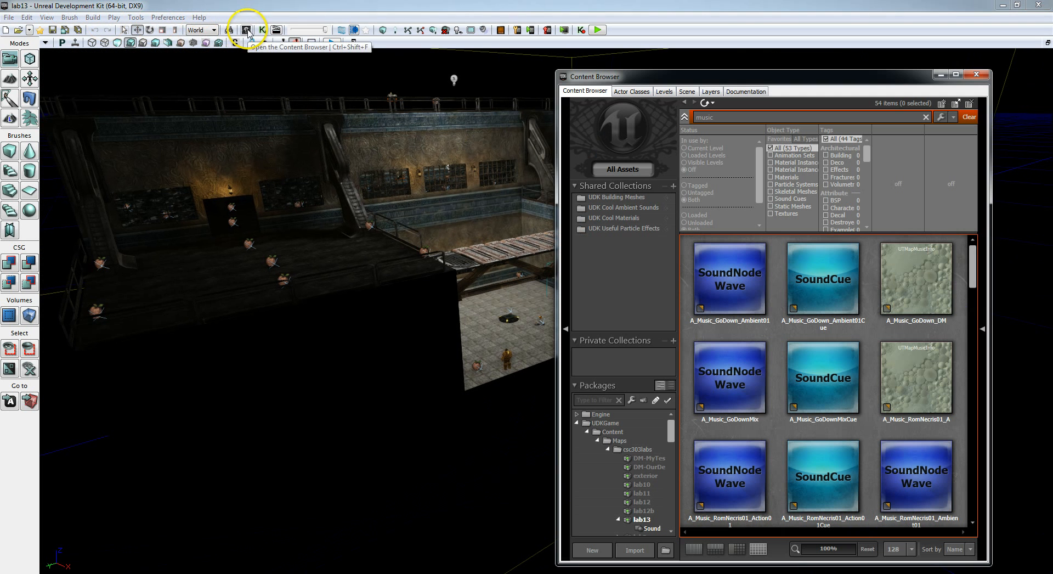
left_click(631, 92)
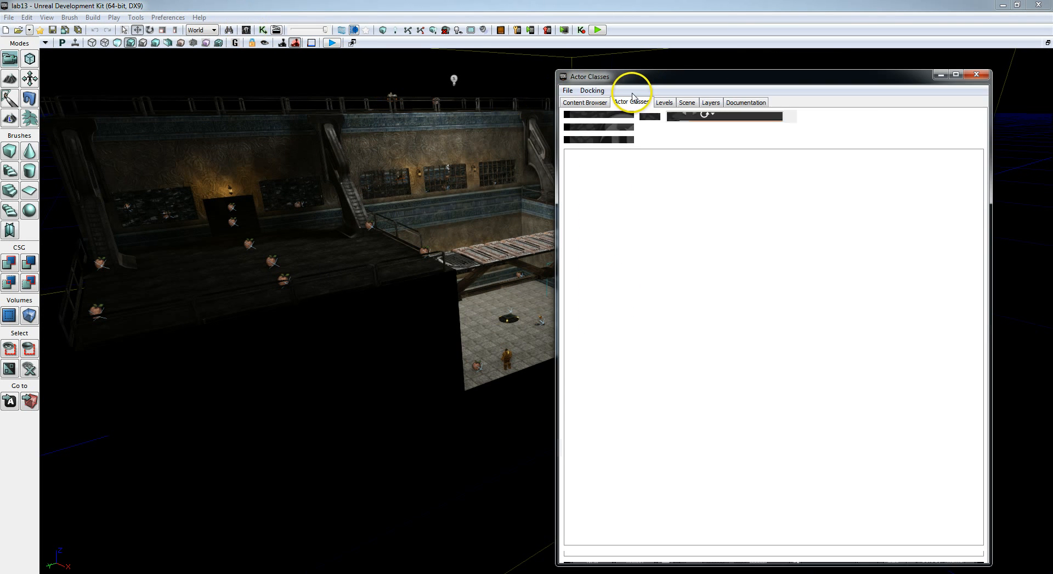
left_click(665, 104)
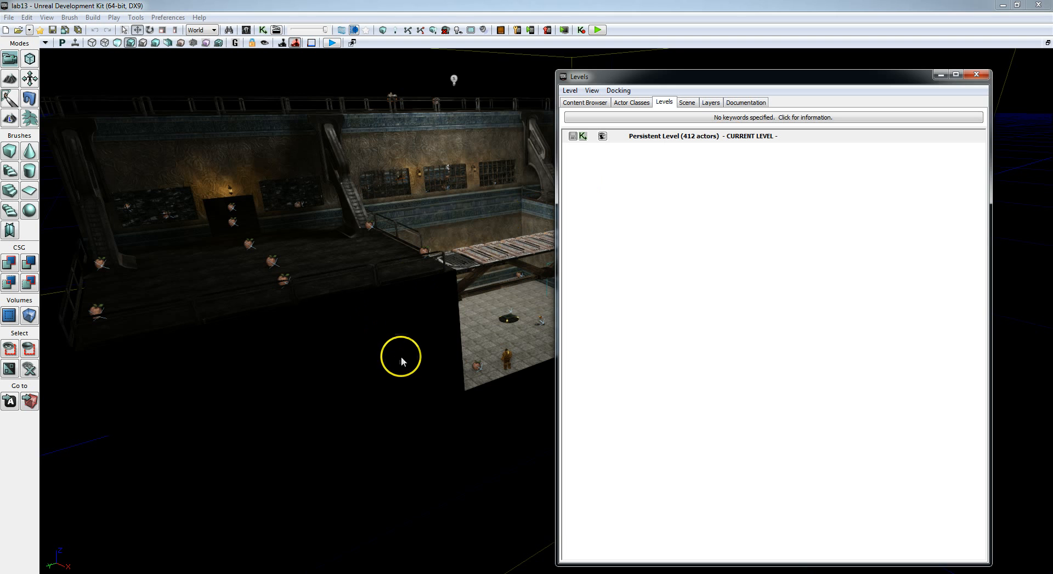
left_click_drag(400, 356, 390, 353)
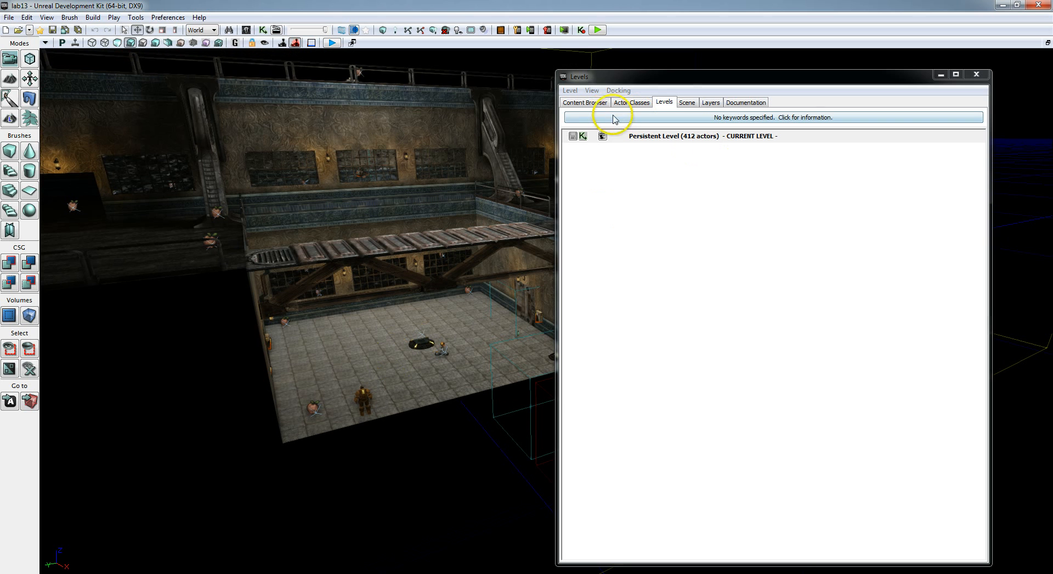
Add the existing level exterior.udk to lab13 with the Kismet streaming method and close the Levels window.
left_click(571, 92)
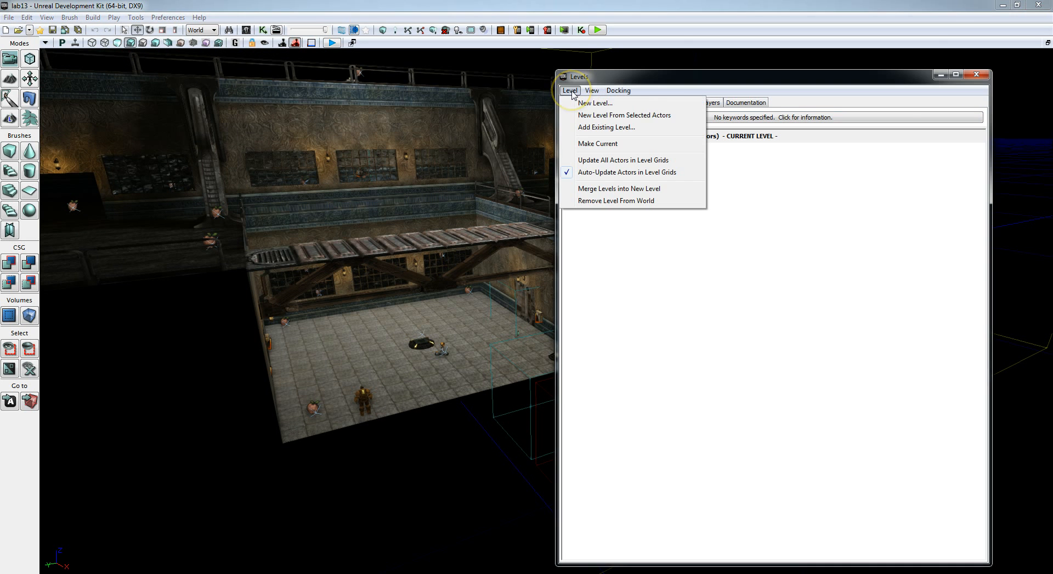
left_click(600, 128)
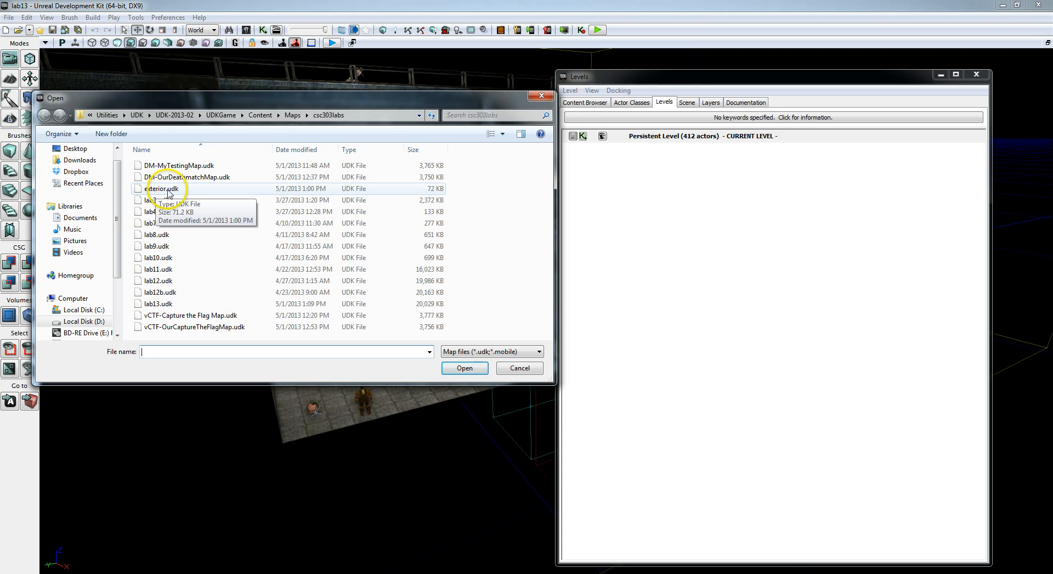
left_click(159, 189)
left_click(466, 369)
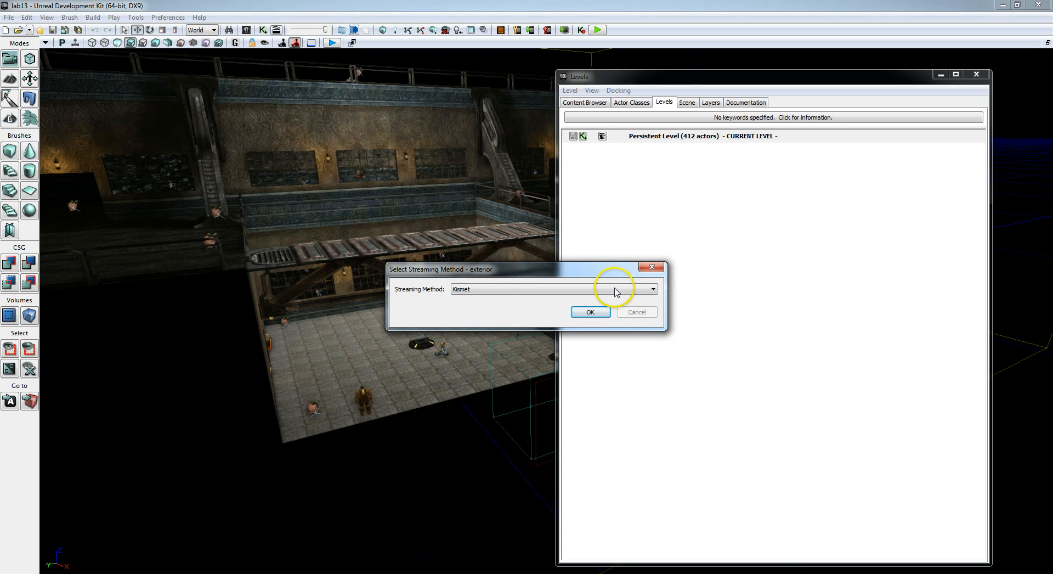
left_click(645, 290)
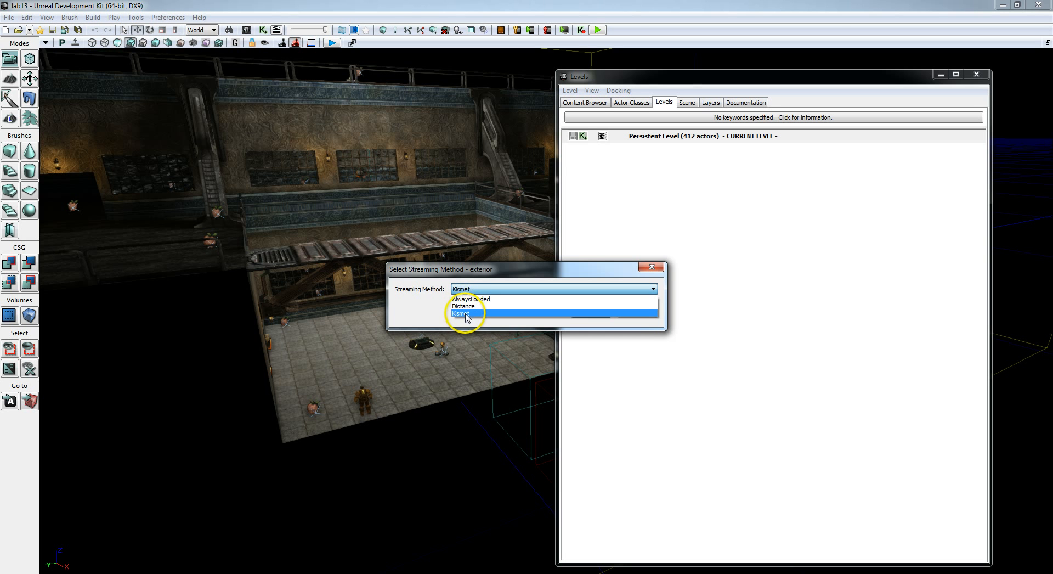
left_click(467, 314)
left_click(591, 311)
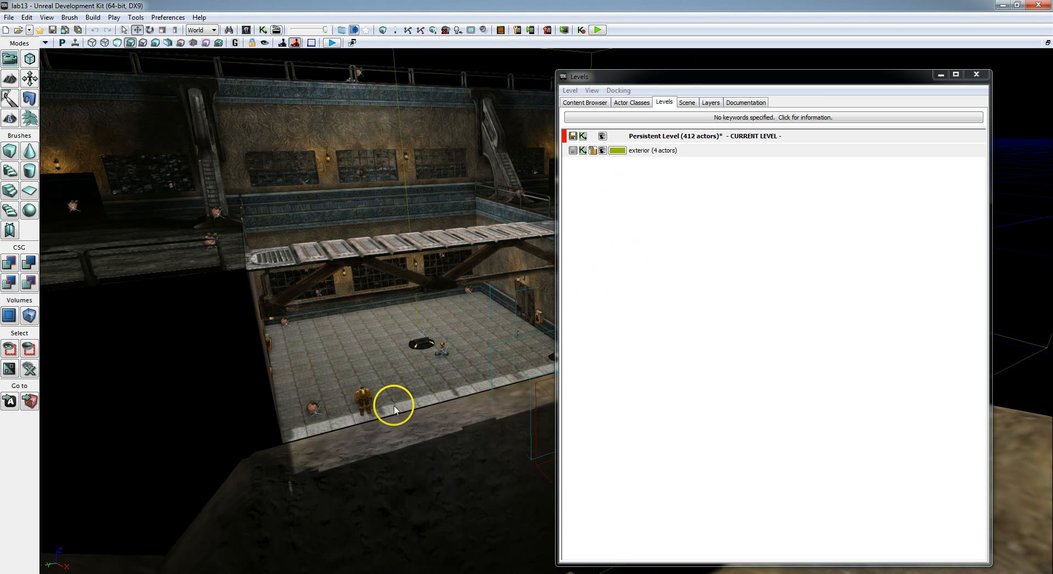
mouse_move(389, 399)
right_mouse_down()
mouse_move(409, 421)
mouse_move(456, 431)
mouse_move(587, 421)
mouse_move(484, 421)
mouse_move(503, 432)
mouse_move(498, 423)
mouse_move(402, 420)
mouse_move(388, 399)
right_mouse_up()
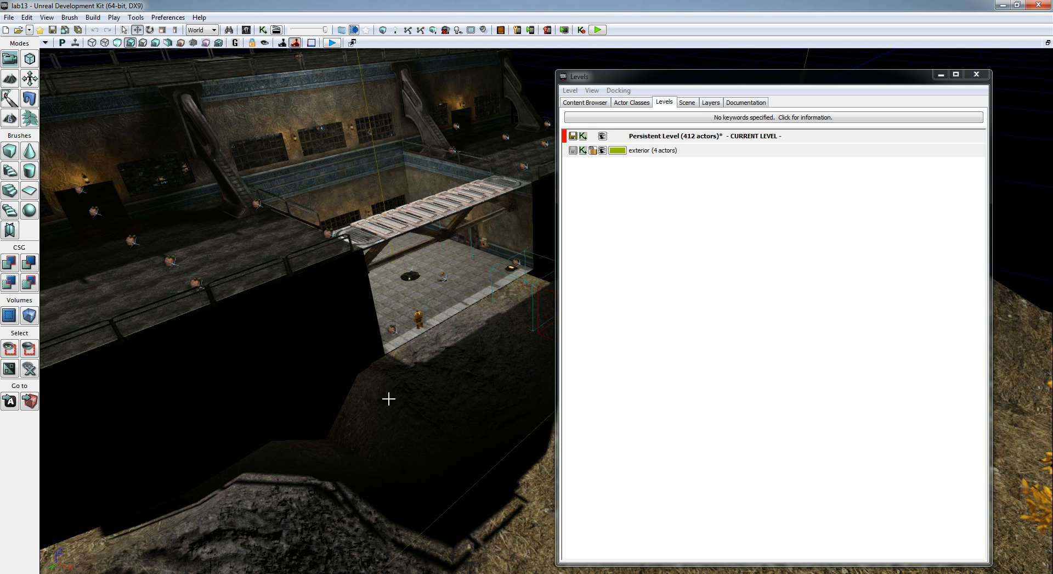
left_click_drag(389, 399, 458, 359)
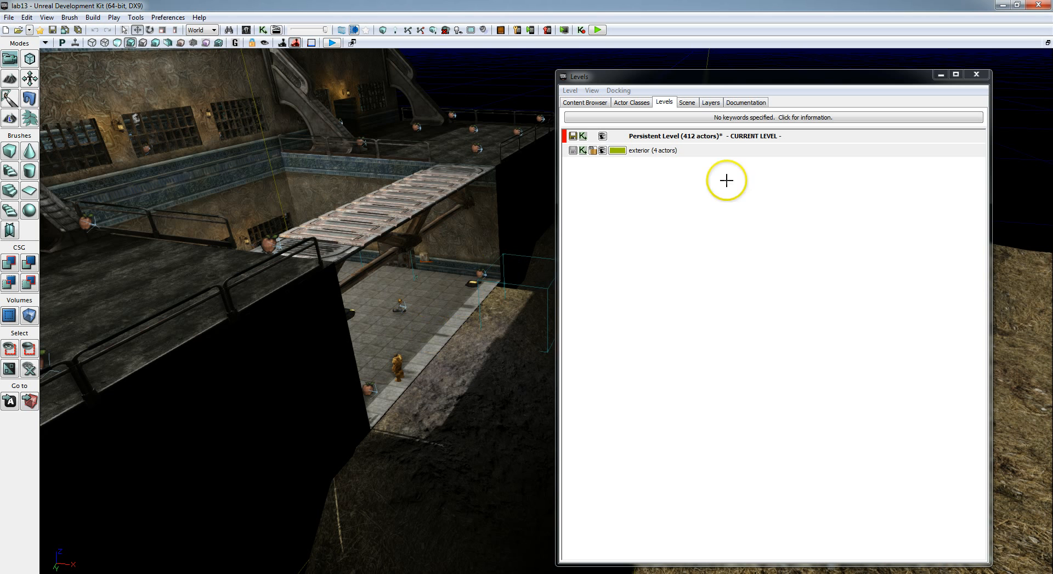
left_click(979, 74)
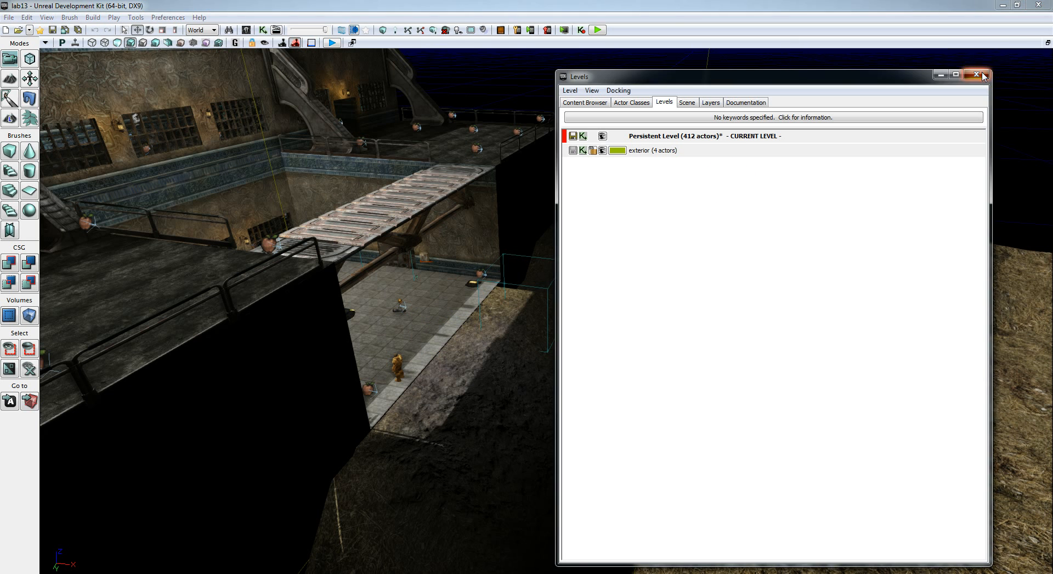
Open UnrealKismet and delete the existing Stream Levels and Level Loaded nodes from the main sequence.
left_click(263, 31)
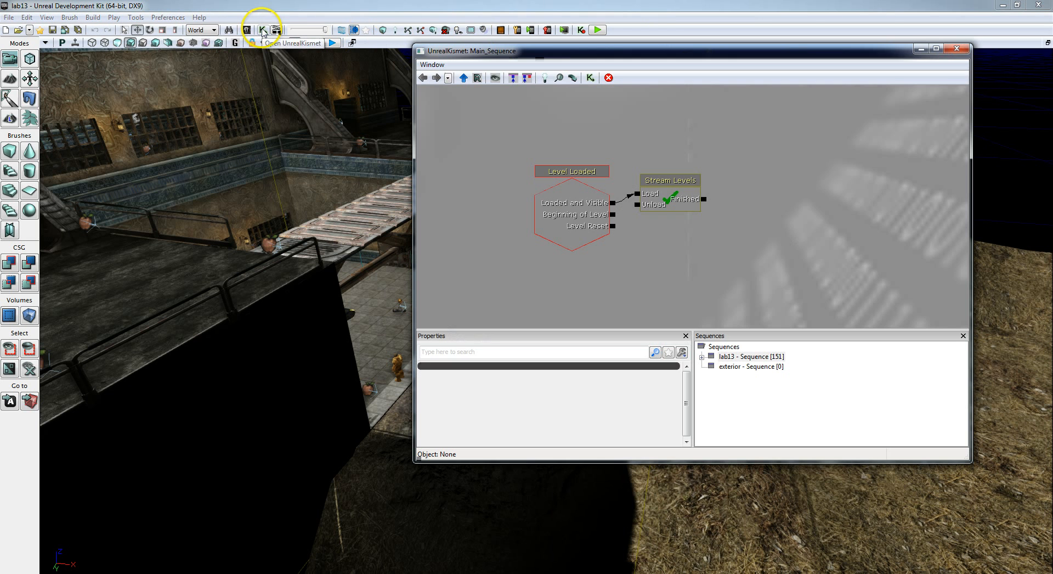
left_click(715, 275)
left_click(574, 173)
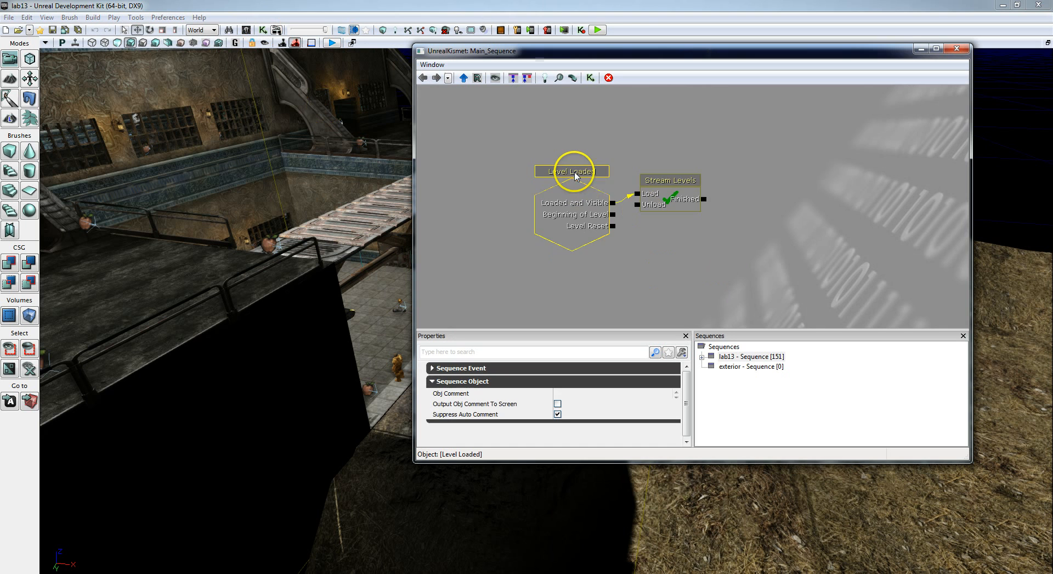
left_click(755, 249)
left_click_drag(755, 249, 752, 289)
left_click(680, 216)
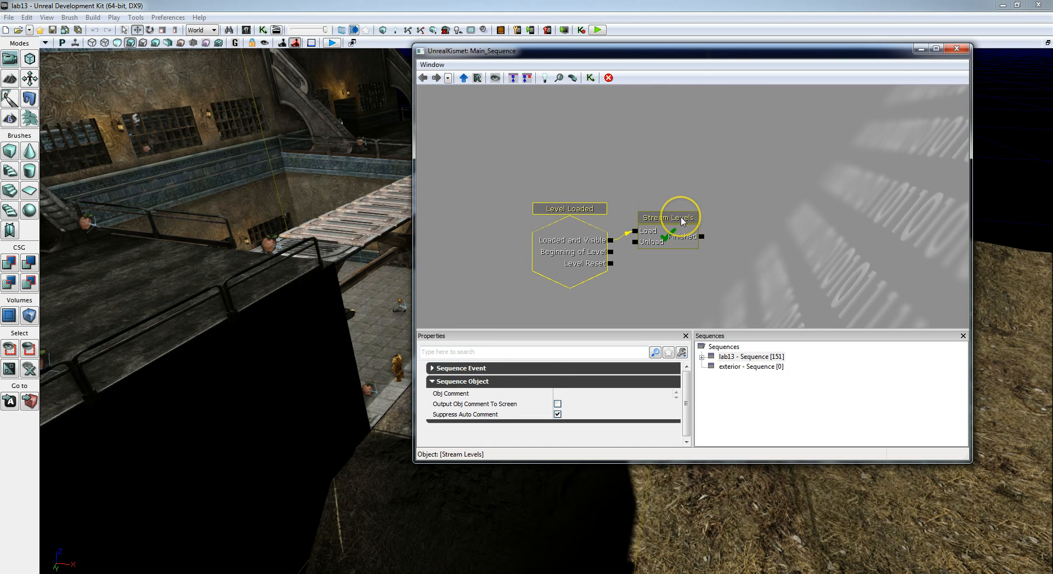
key("Delete")
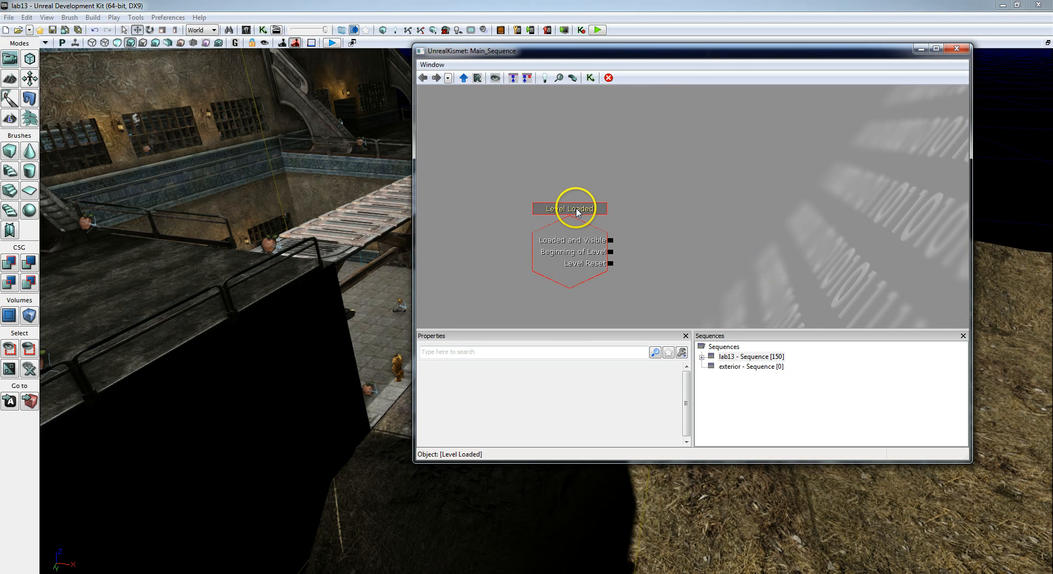
left_click(576, 213)
key("Delete")
Add a new Stream Level action in an empty area of the lab13 Kismet sequence.
left_click_drag(644, 213, 597, 188)
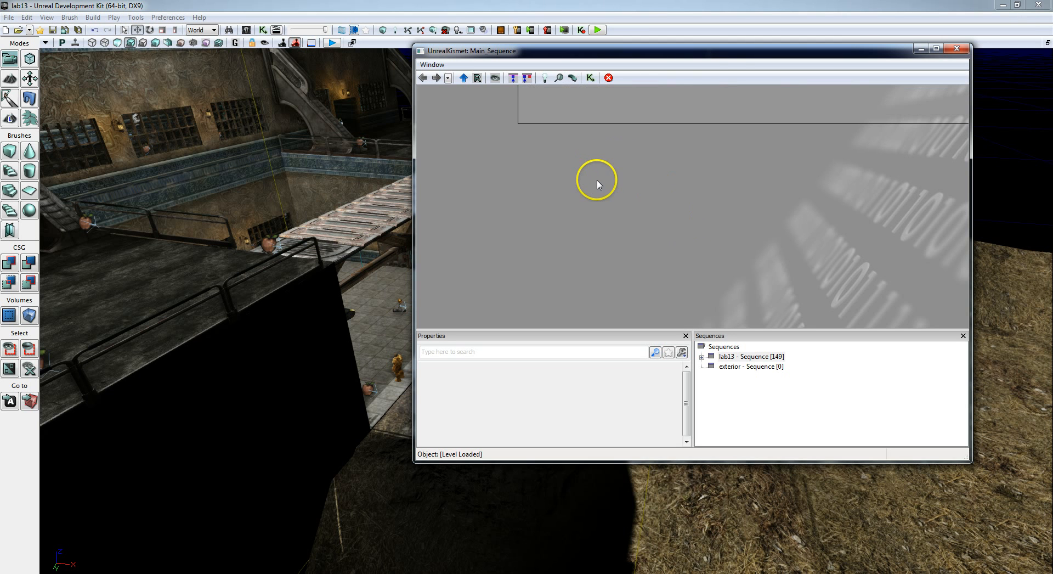
right_click(597, 180)
mouse_move(640, 174)
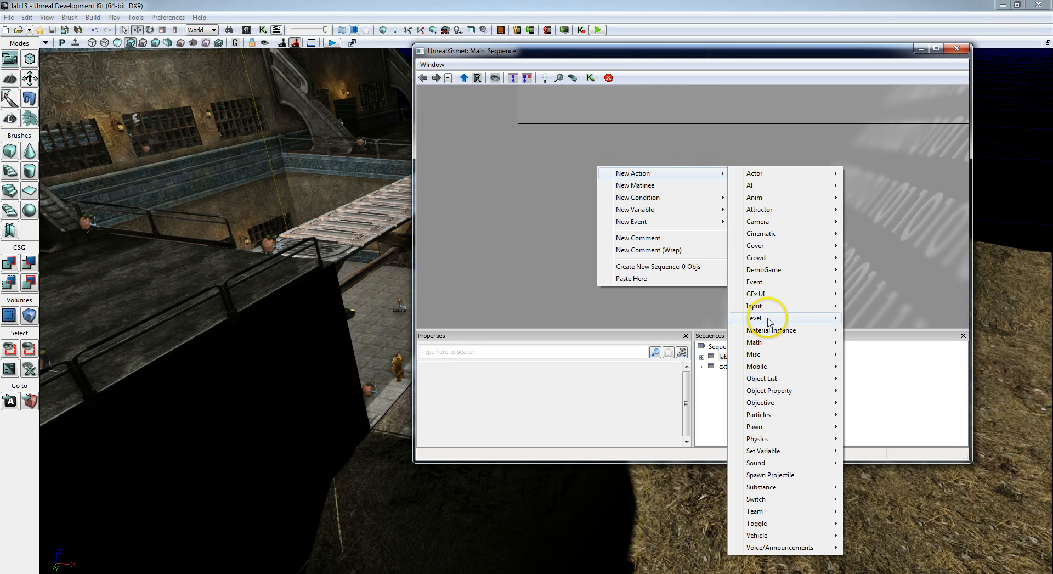
mouse_move(773, 318)
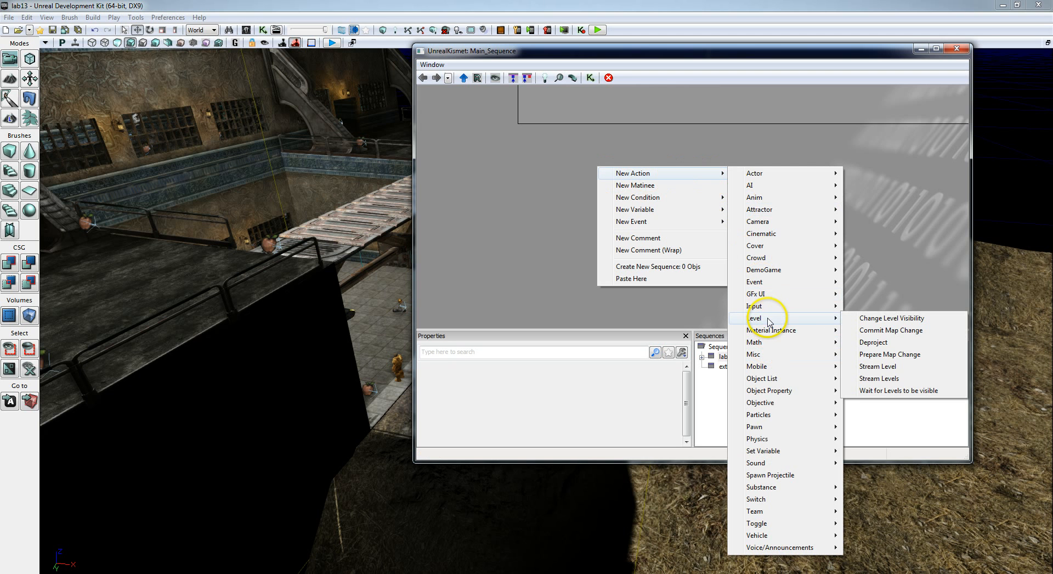
left_click(898, 368)
left_click_drag(628, 282, 598, 244)
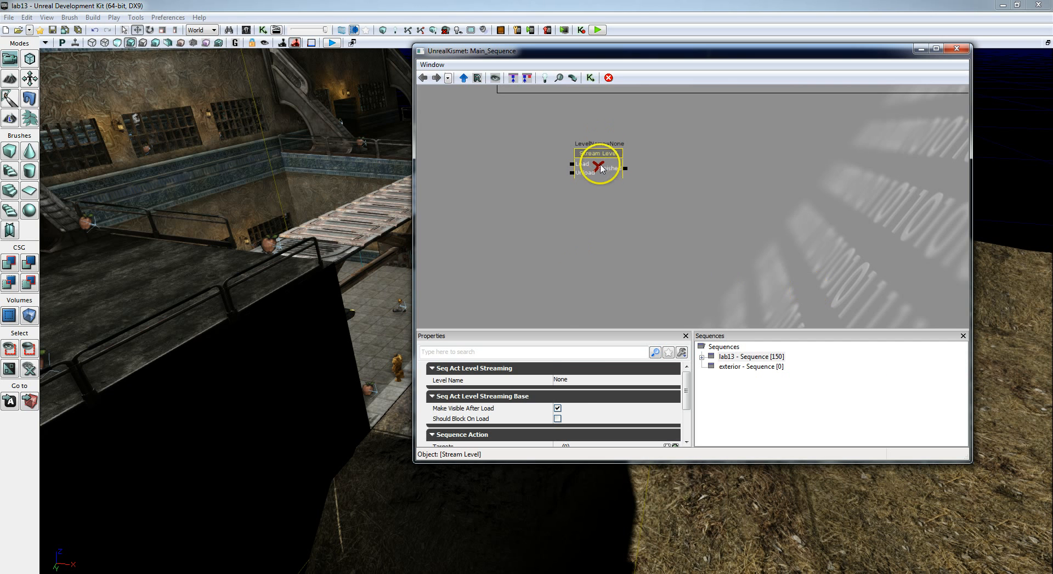
Set the Stream Level action's Level Name to exterior.
left_click(576, 385)
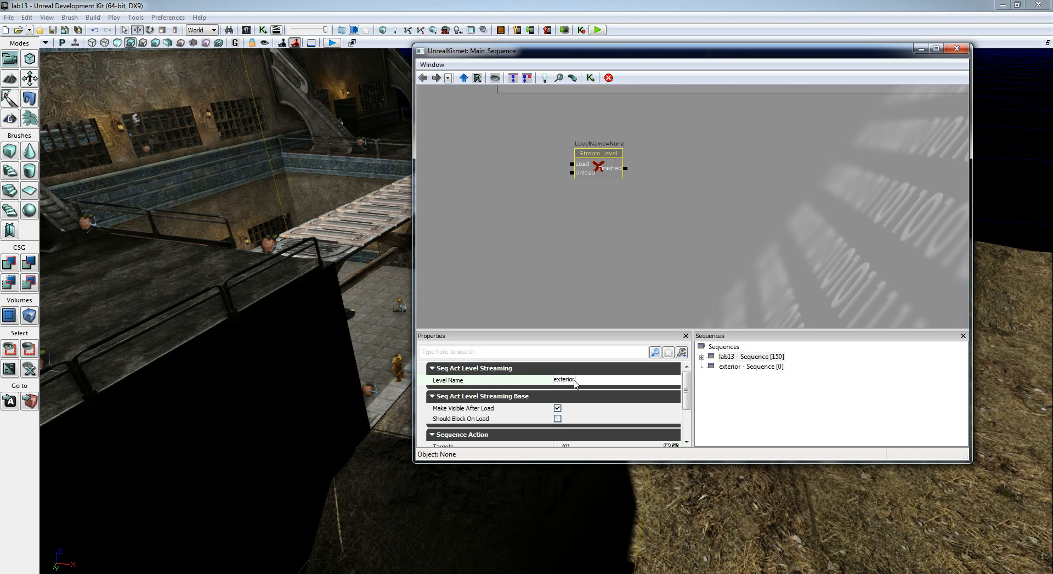
left_click(769, 223)
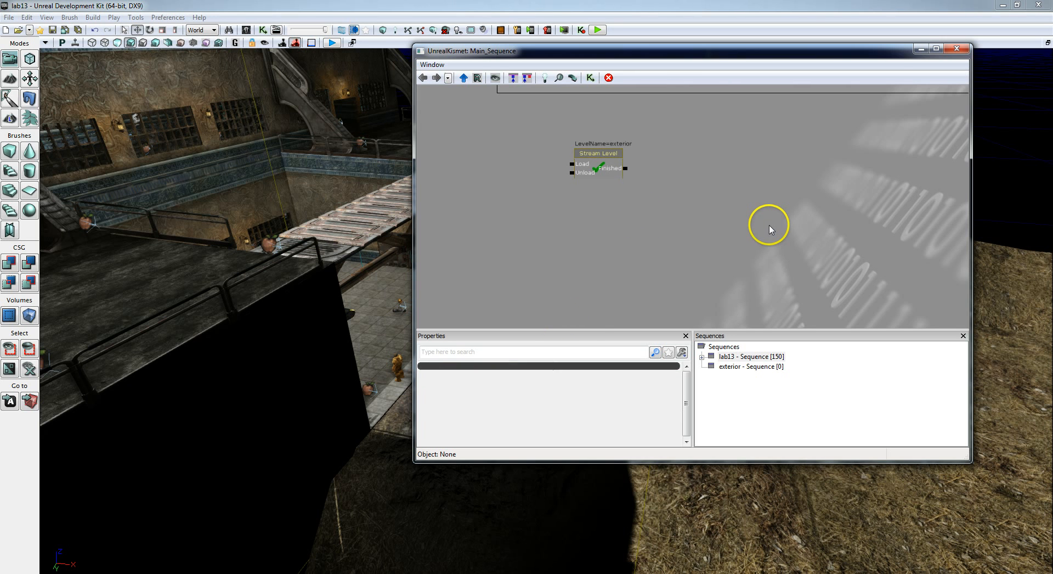
left_click(598, 163)
left_click(598, 168)
scroll(609, 164, "up", 2)
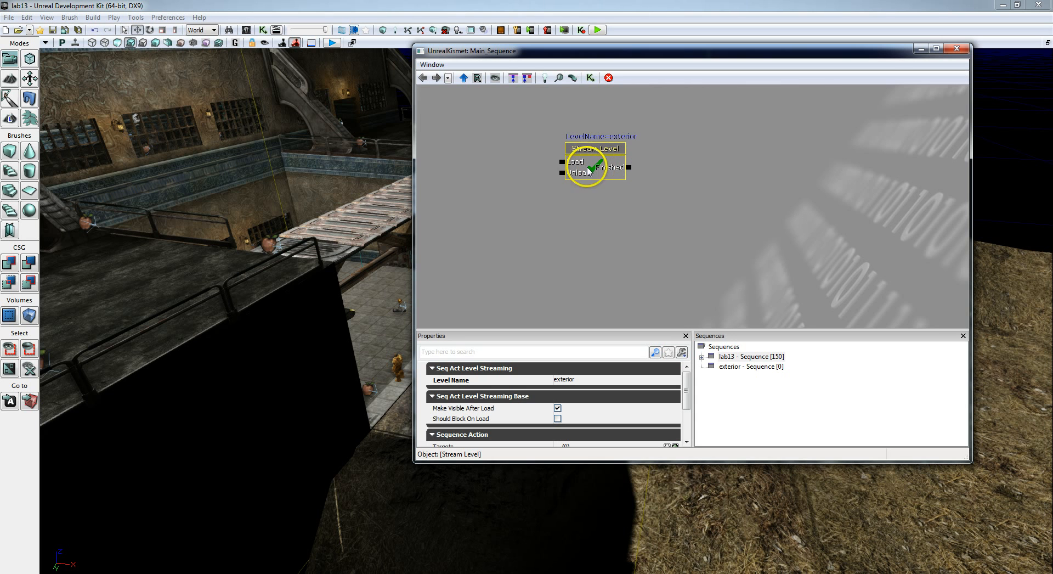
Add a Level Loaded event to the left of the Stream Level action.
left_click_drag(606, 228, 686, 258)
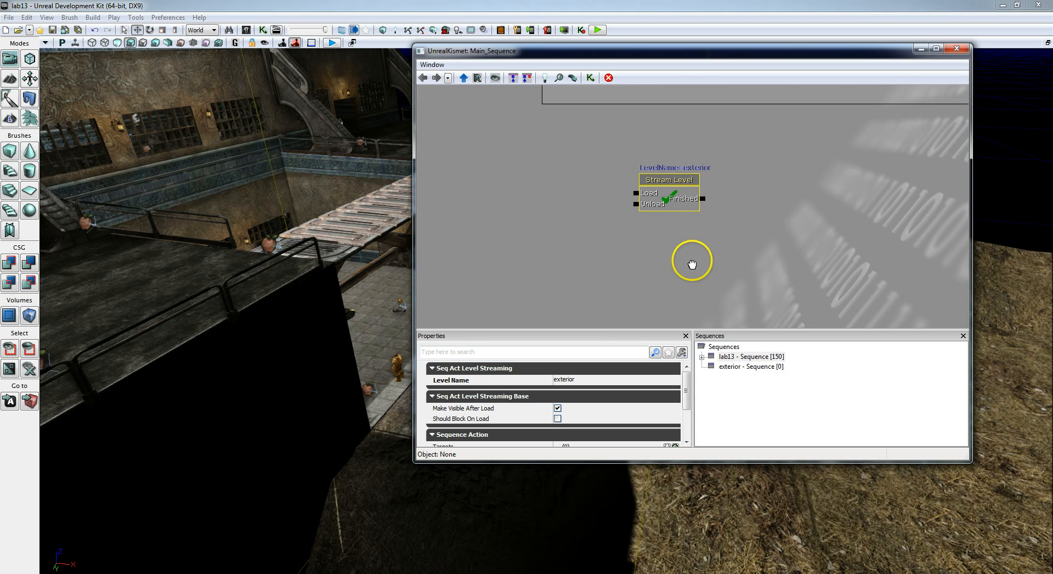
left_click_drag(545, 195, 581, 206)
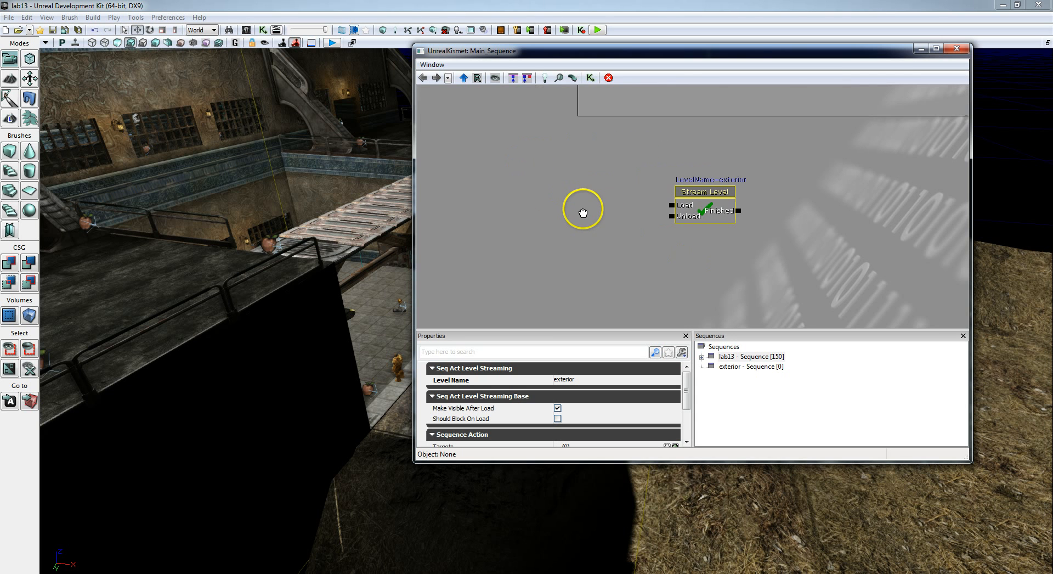
left_click(680, 213)
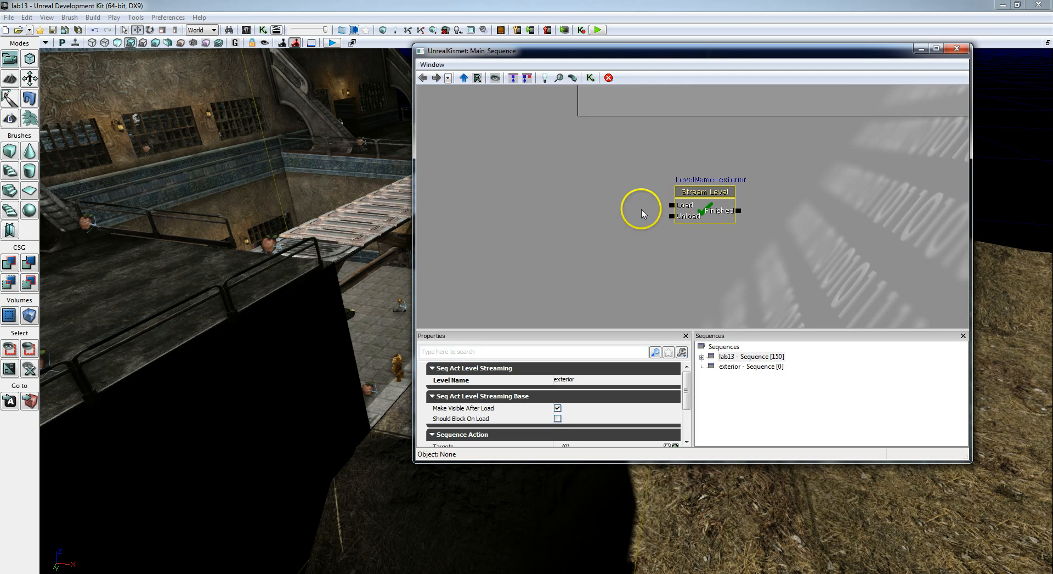
right_click(554, 169)
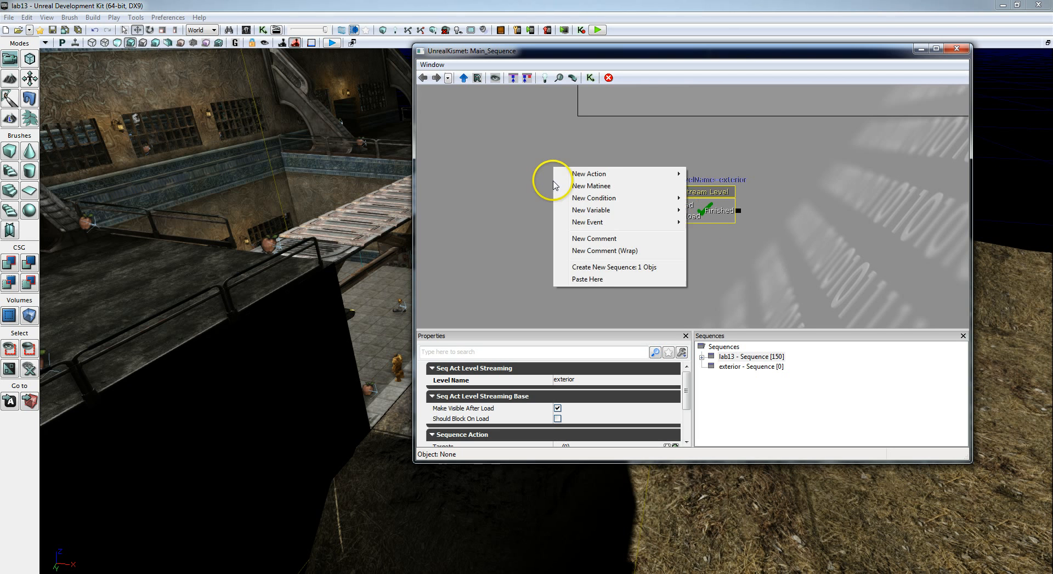
mouse_move(606, 178)
mouse_move(625, 222)
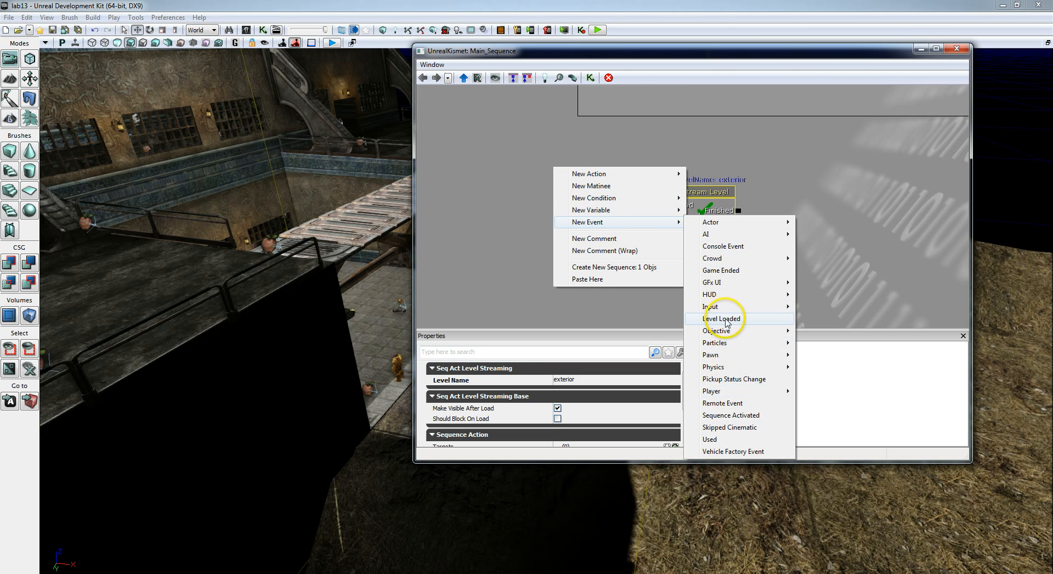
left_click(725, 319)
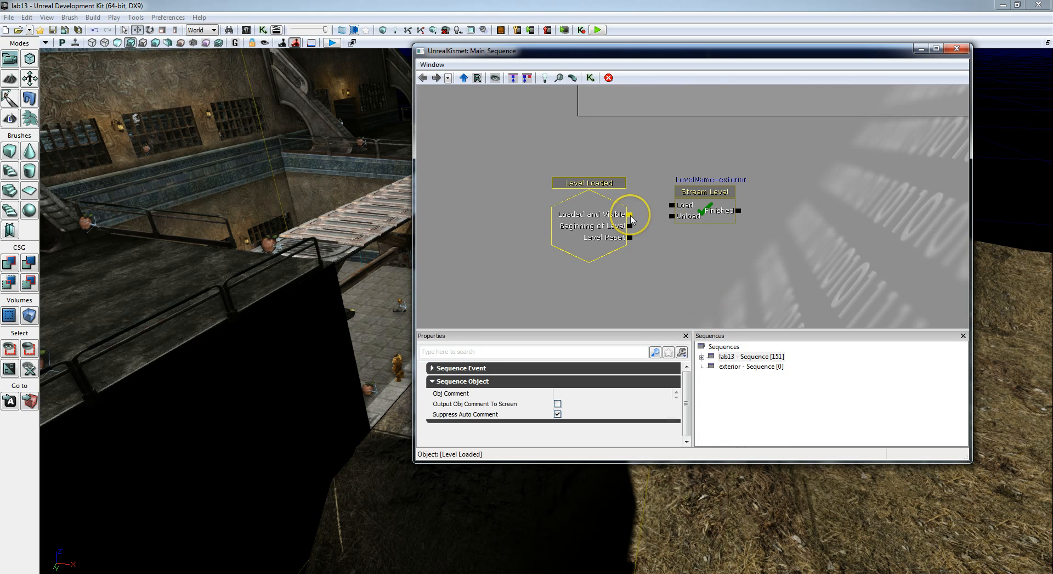
Connect the event's Loaded and Visible output to the Stream Level action's Load input, and close UnrealKismet.
left_click_drag(630, 215, 671, 206)
left_click_drag(740, 258, 602, 280)
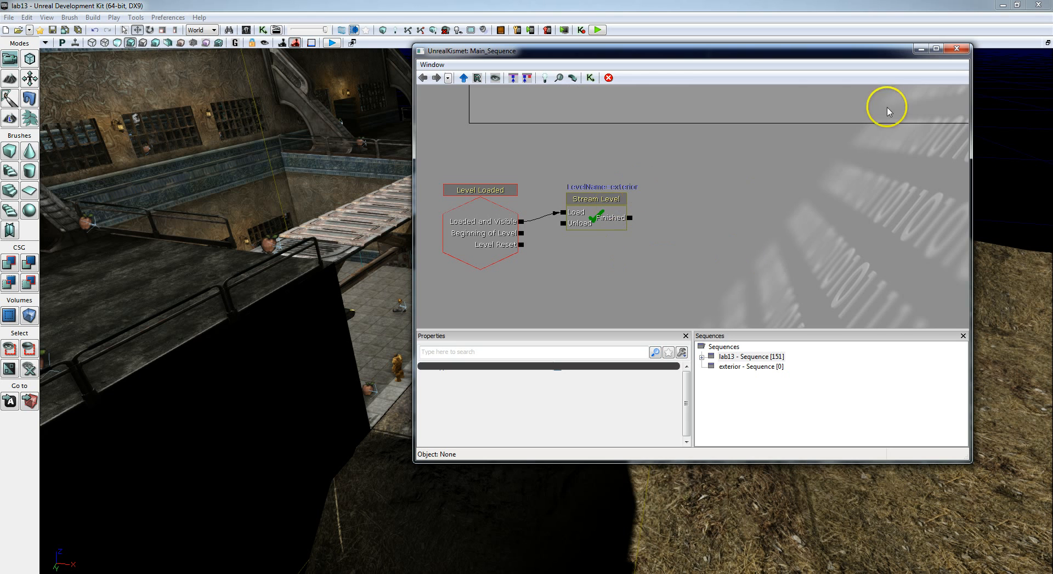
left_click(956, 48)
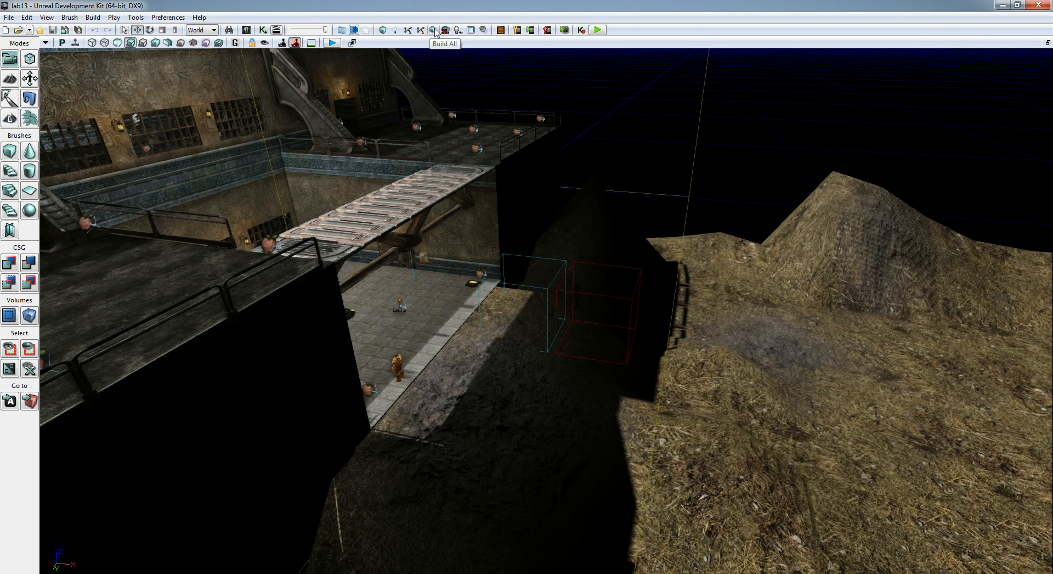
Build all of the lab13 map and close the Map Check report.
left_click(433, 30)
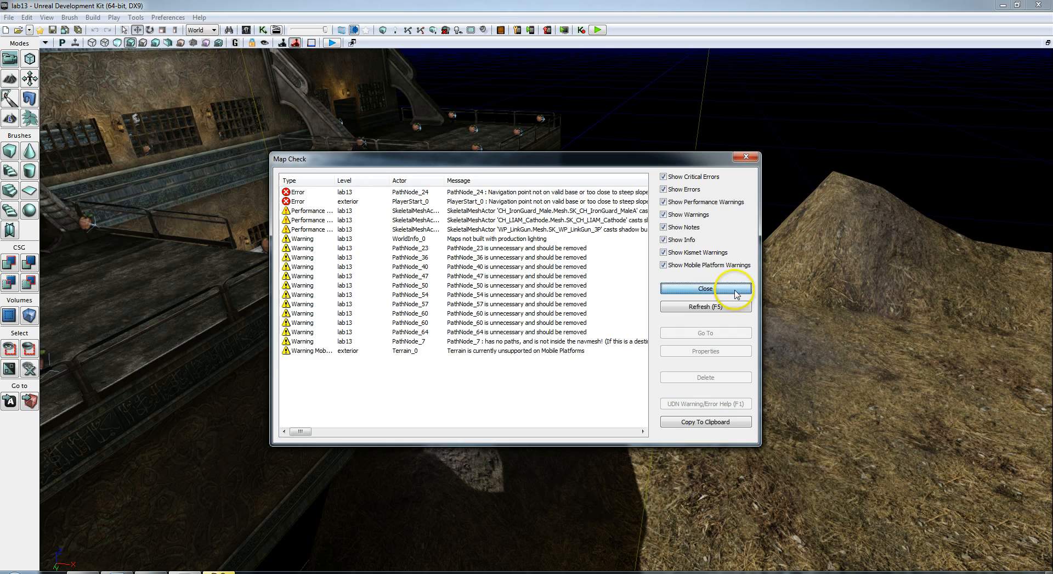
left_click(719, 291)
left_click(713, 289)
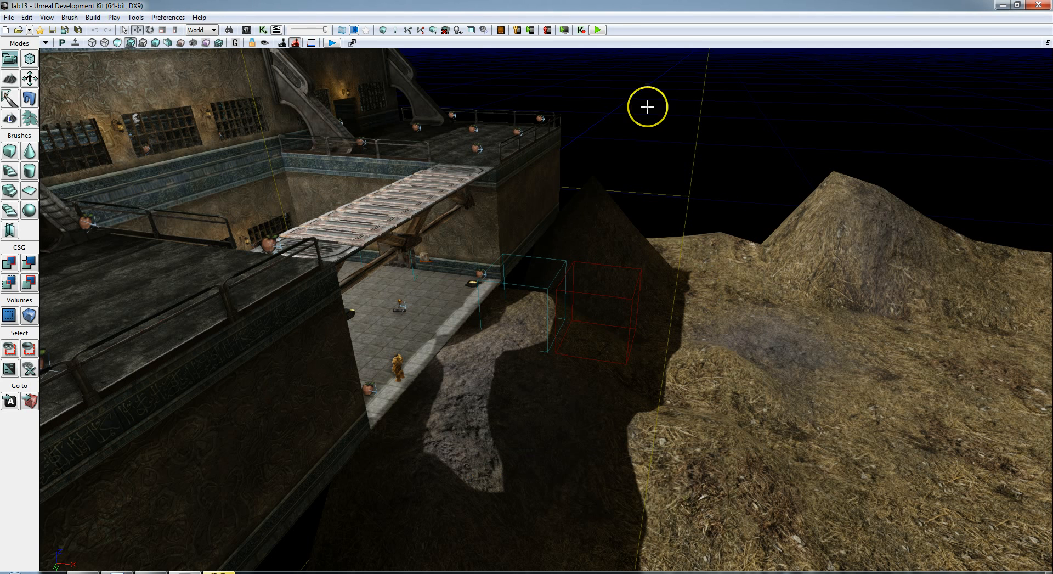
Playtest the map, walking out into the exterior terrain and looking back at the building, and end the preview.
left_click(597, 30)
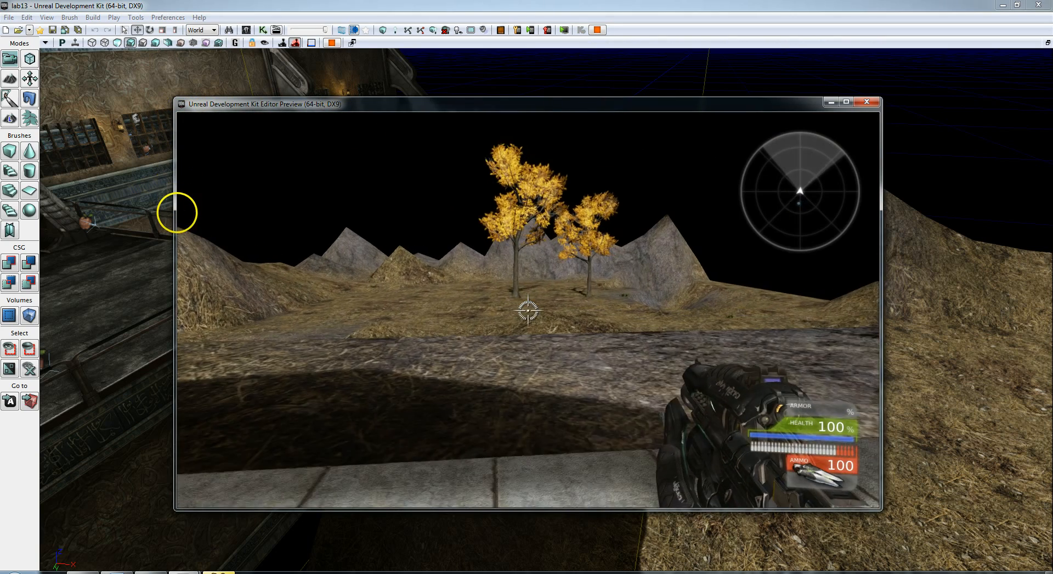
key("w")
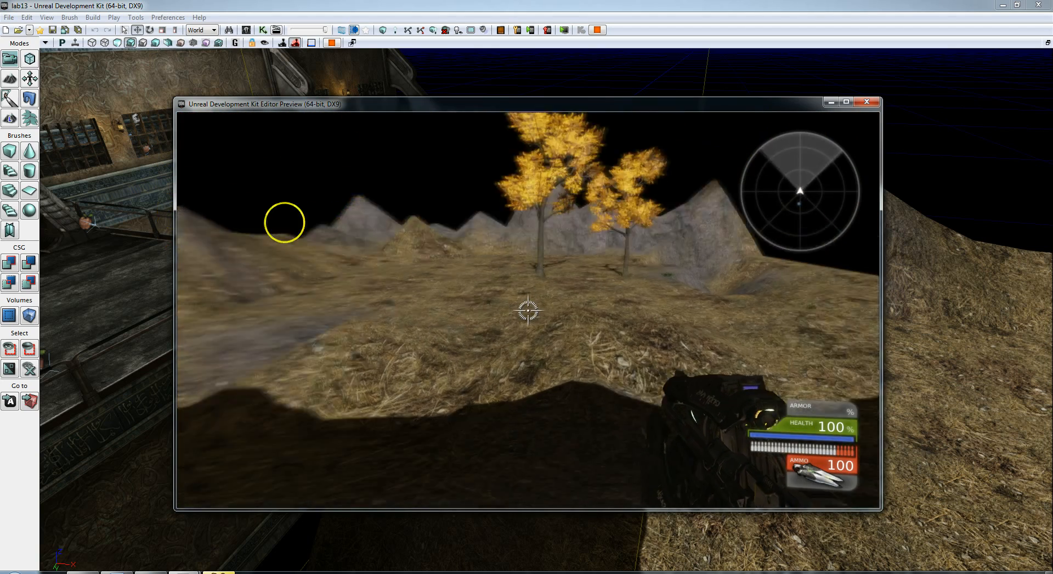
key("a")
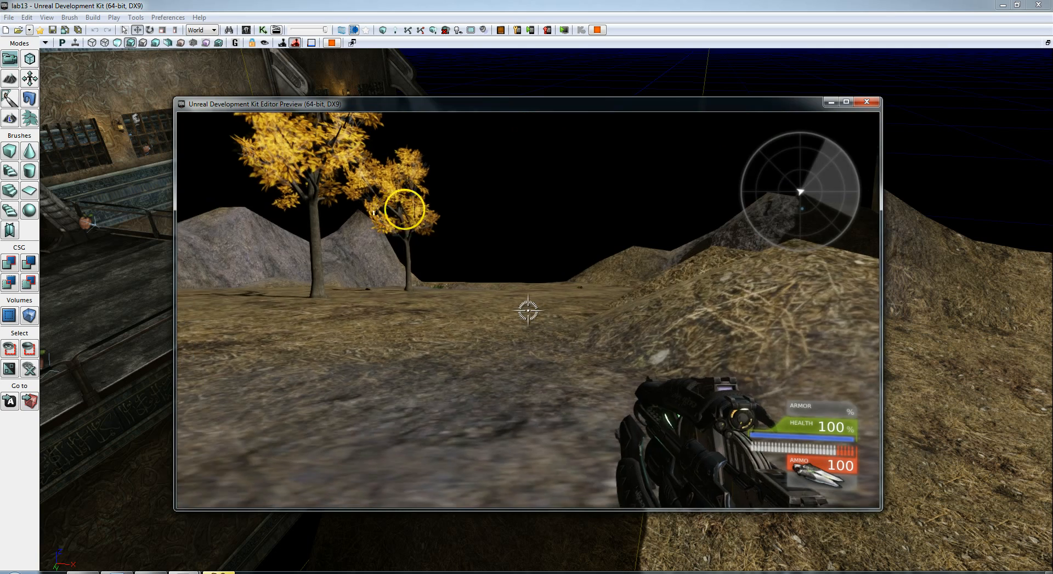
left_click(367, 172)
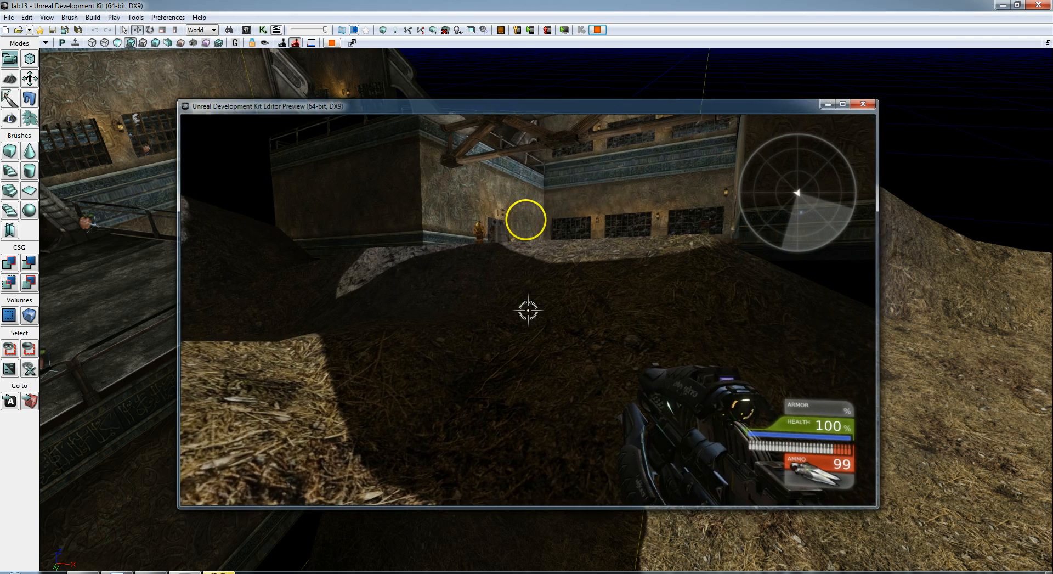
key("Escape")
Open the Levels list and review the level commands for the exterior level.
left_click(247, 30)
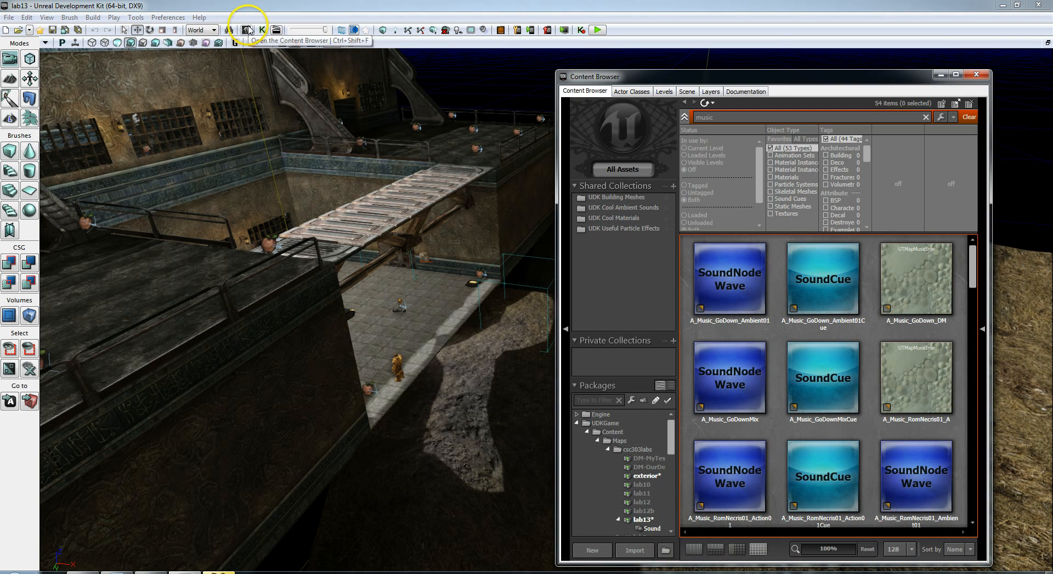
left_click(664, 102)
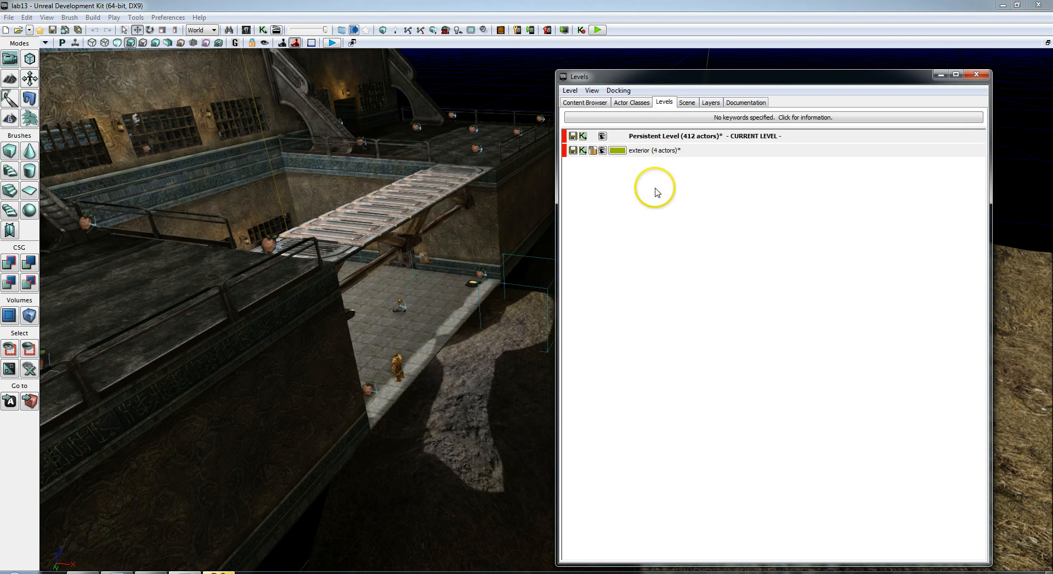
left_click(655, 155)
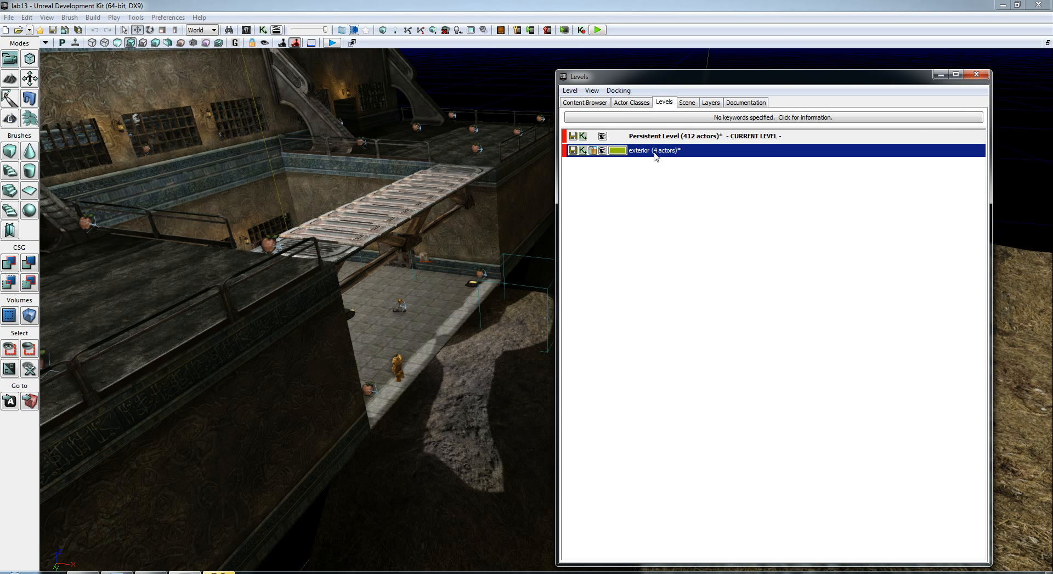
left_click(570, 91)
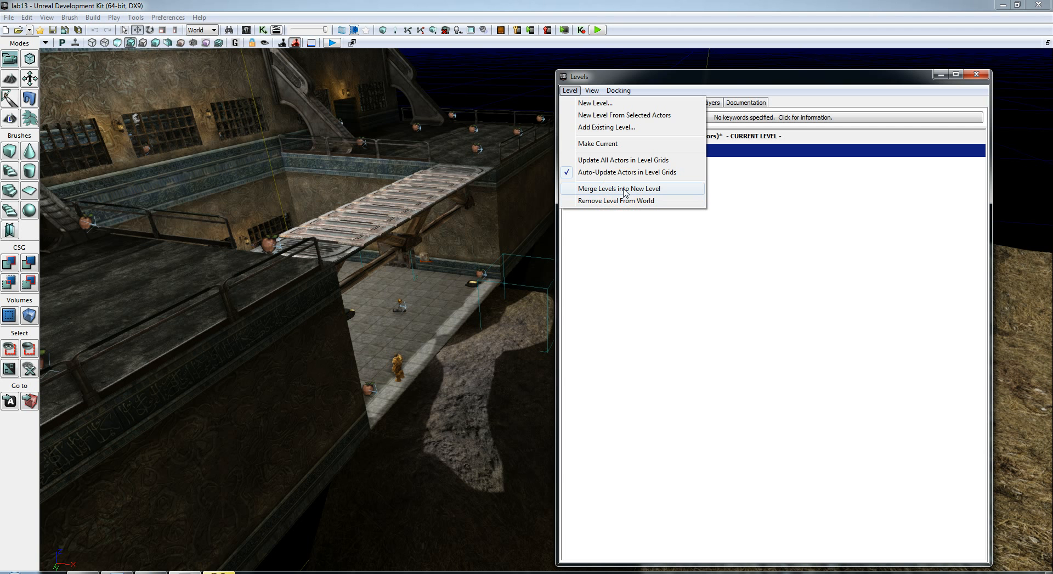
left_click(678, 296)
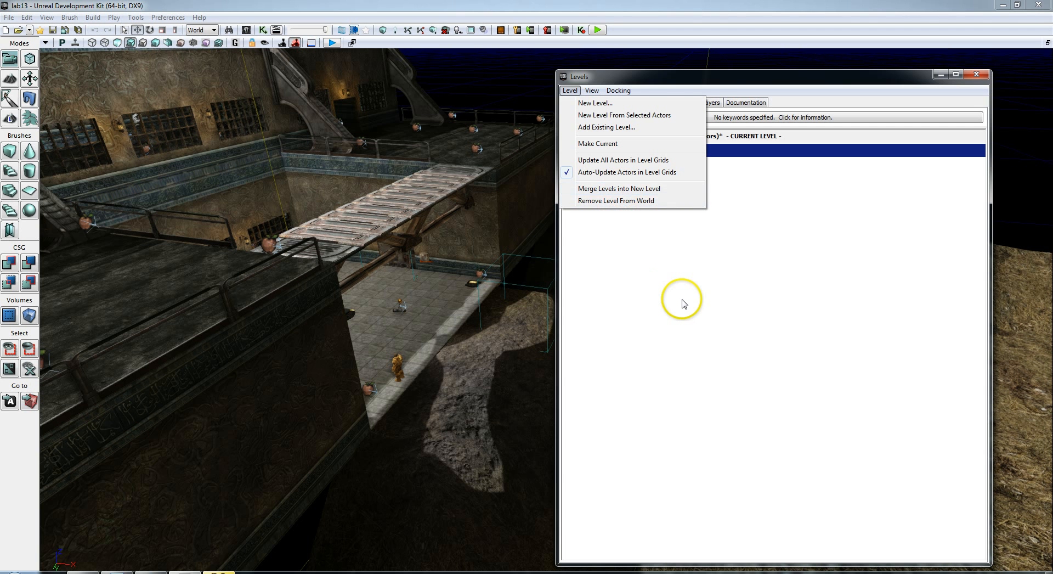
Select both curved halves of the bunker on the second floor.
mouse_move(499, 412)
right_mouse_down()
mouse_move(423, 376)
mouse_move(433, 400)
mouse_move(461, 402)
mouse_move(393, 376)
mouse_move(477, 364)
mouse_move(426, 367)
mouse_move(426, 381)
mouse_move(414, 360)
mouse_move(279, 350)
mouse_move(273, 100)
mouse_move(130, 146)
mouse_move(118, 172)
mouse_move(493, 402)
right_mouse_up()
left_click(418, 405)
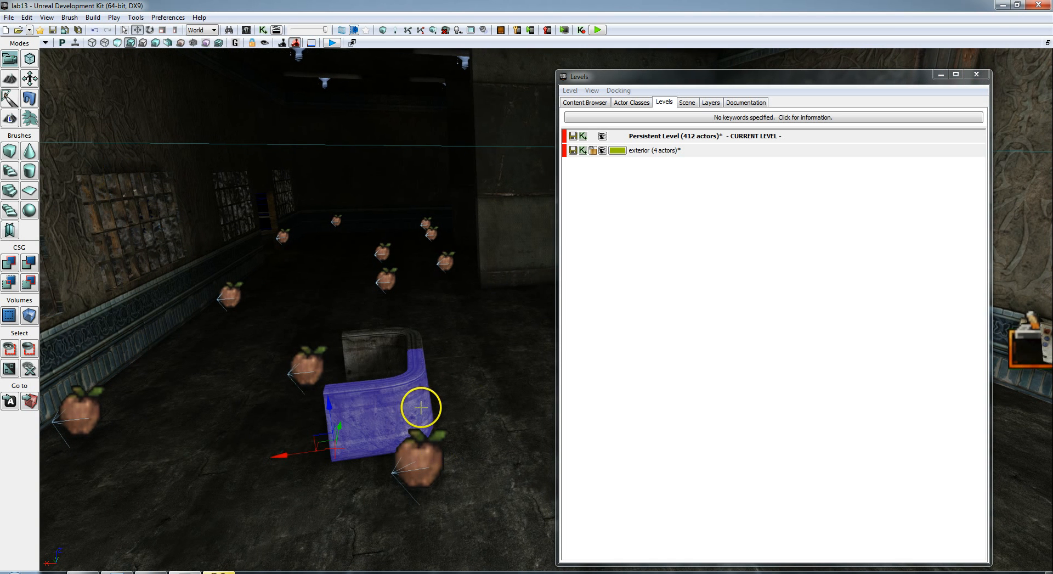
left_click(396, 340)
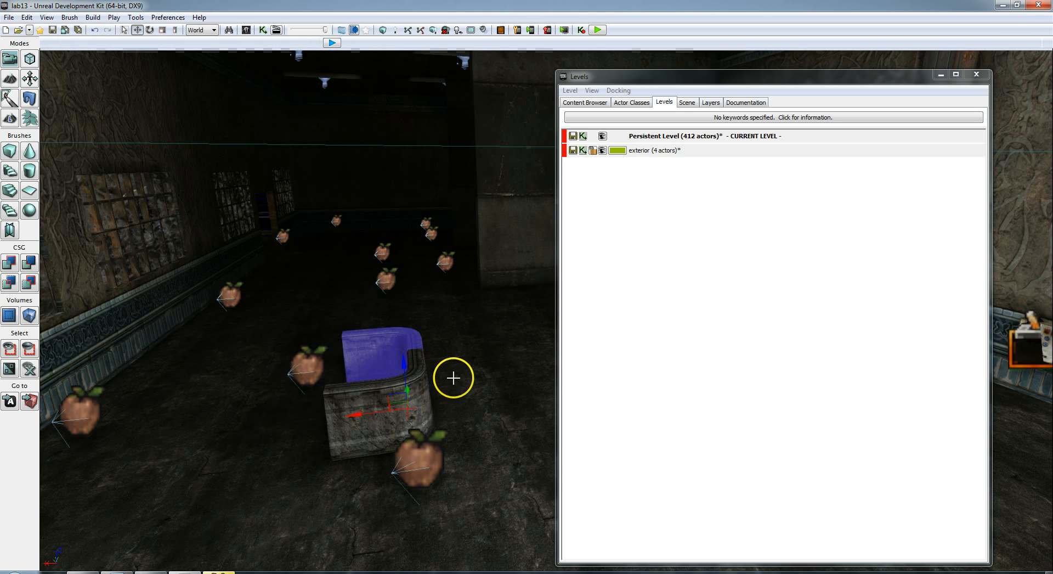
left_click(420, 377)
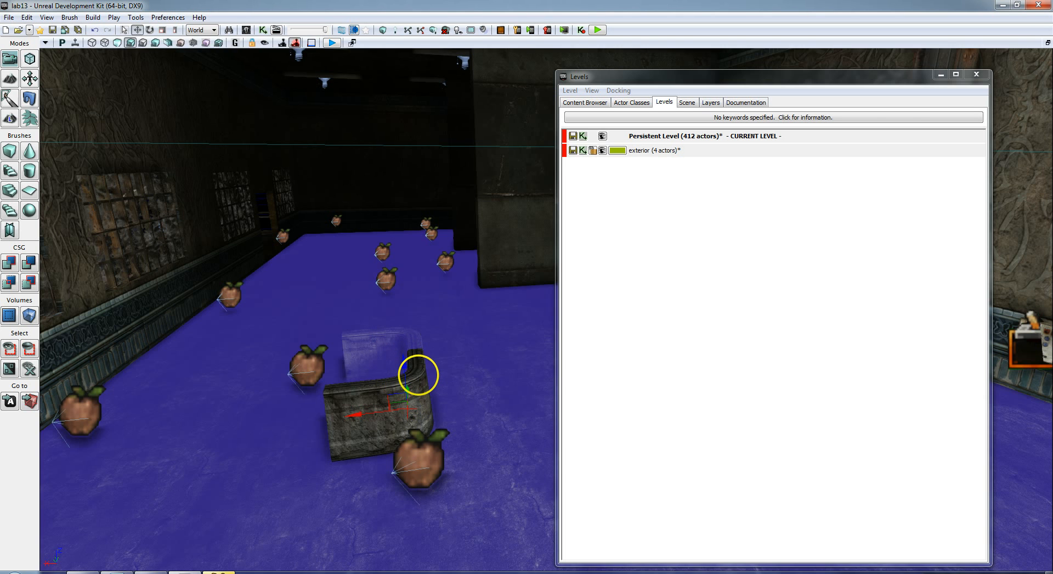
left_click(418, 376)
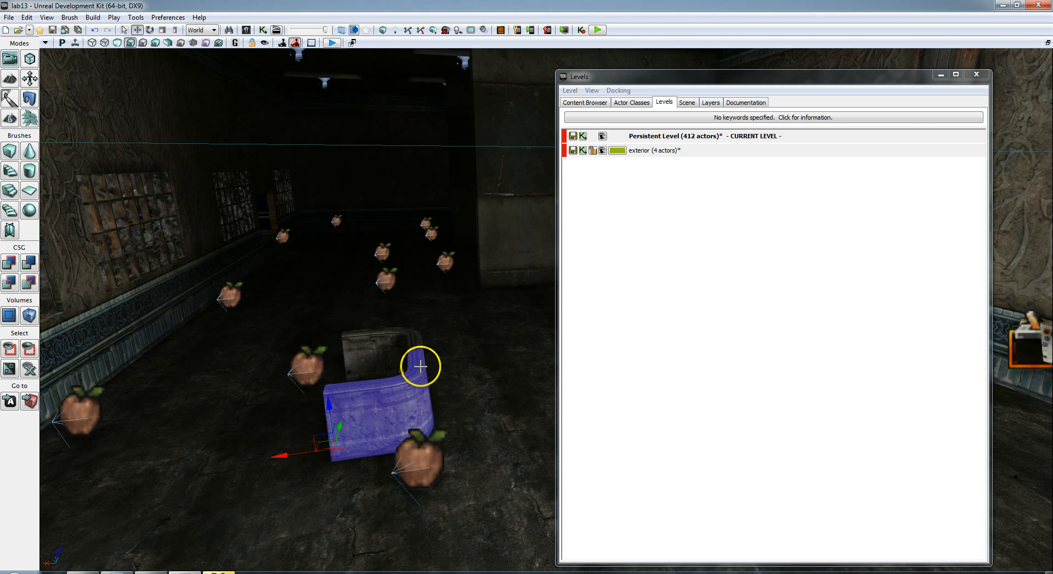
left_click(391, 341, "ctrl")
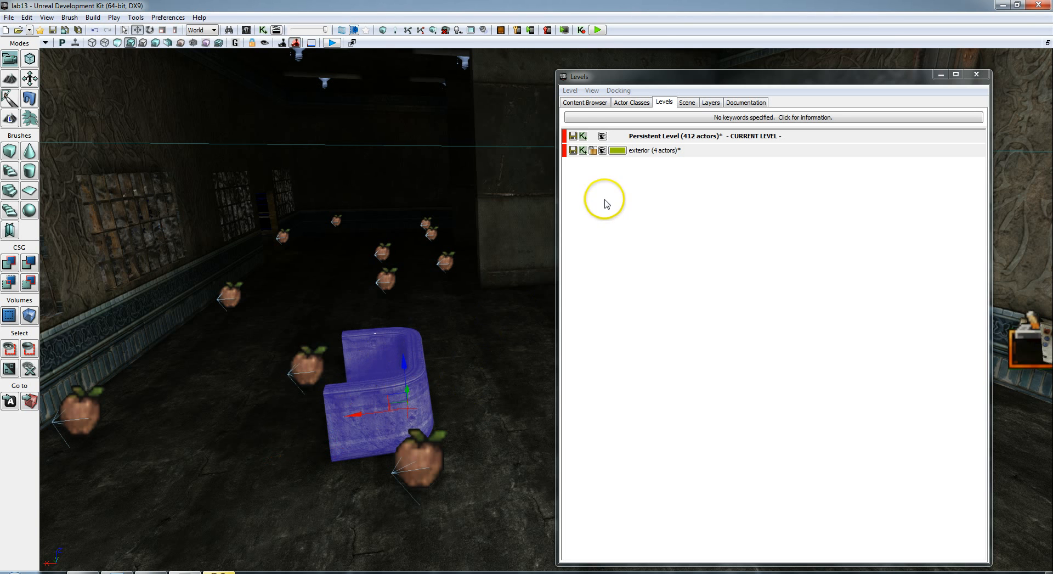
Create a level from the selected actors, saved as secondfloorbunkers, with the AlwaysLoaded streaming method.
left_click(570, 90)
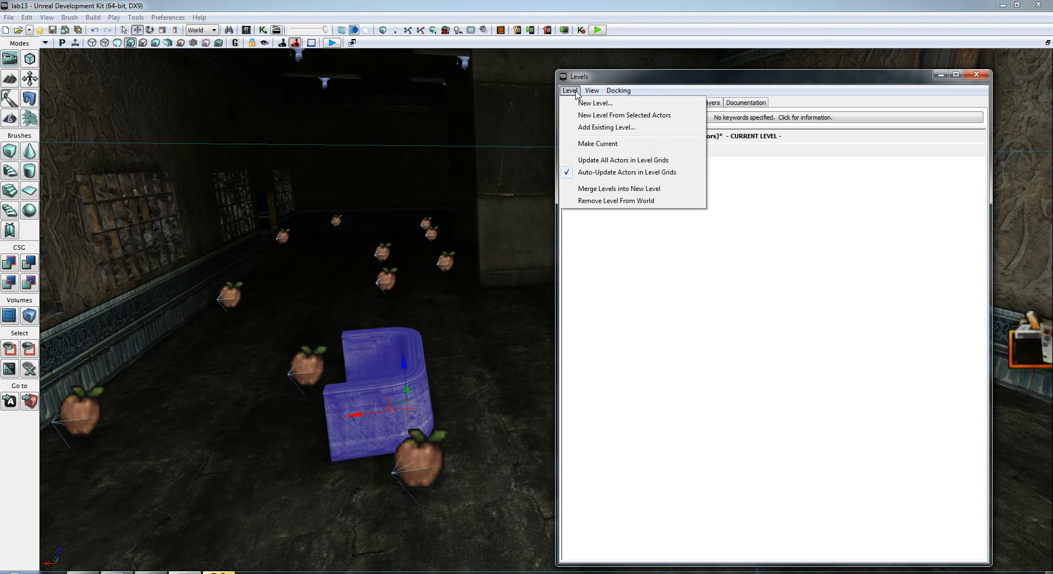
left_click(647, 116)
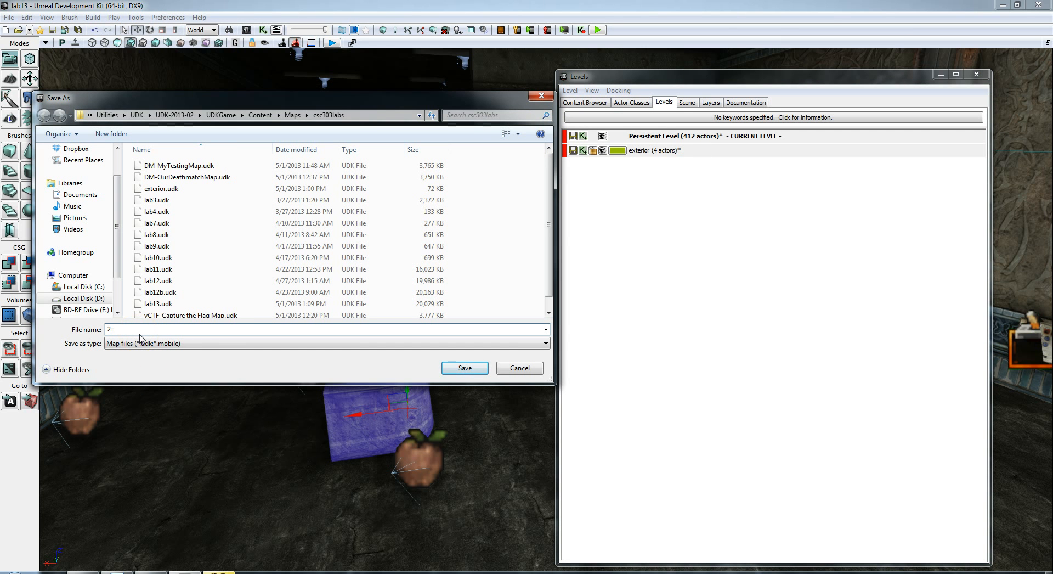
type("secondfloorbunkers")
left_click(469, 367)
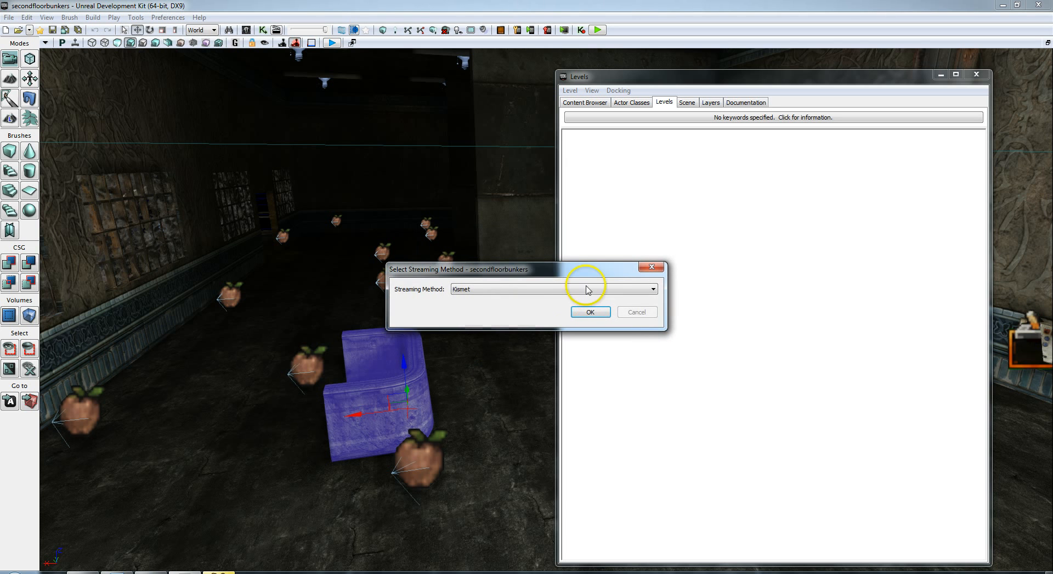
left_click(603, 289)
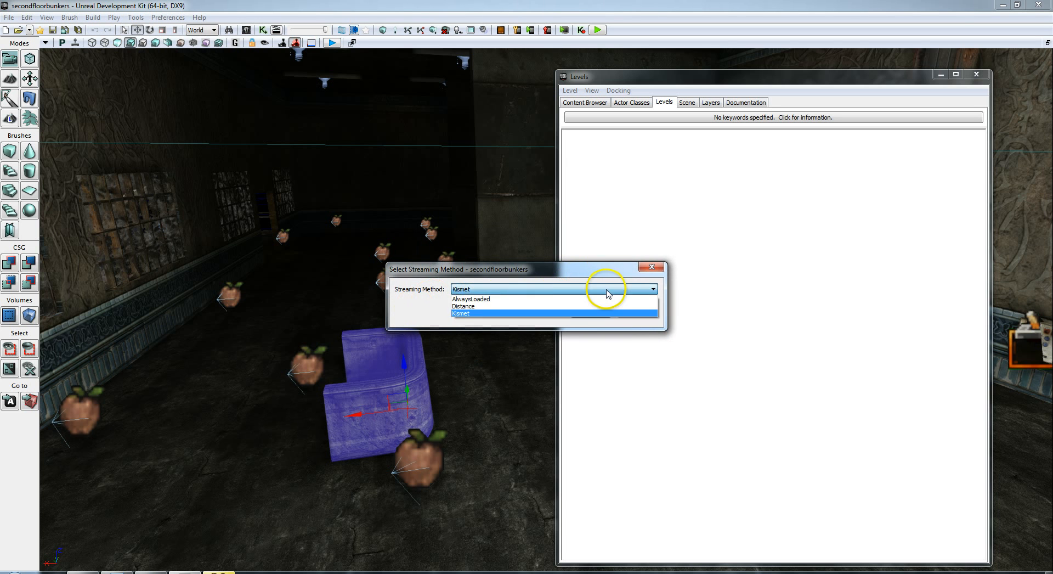
left_click(501, 298)
left_click(590, 313)
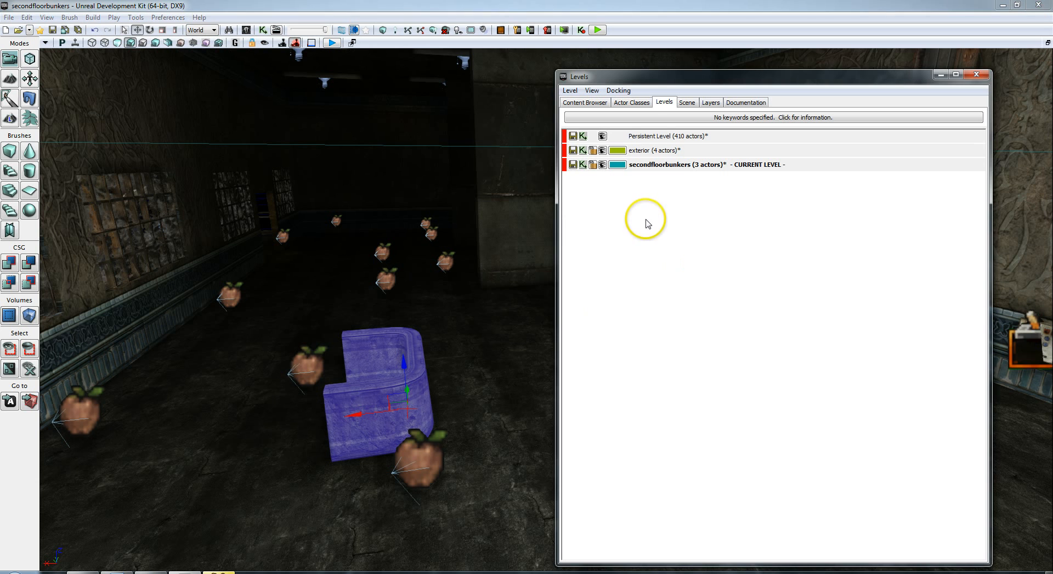
Hide the secondfloorbunkers level.
left_click(649, 139)
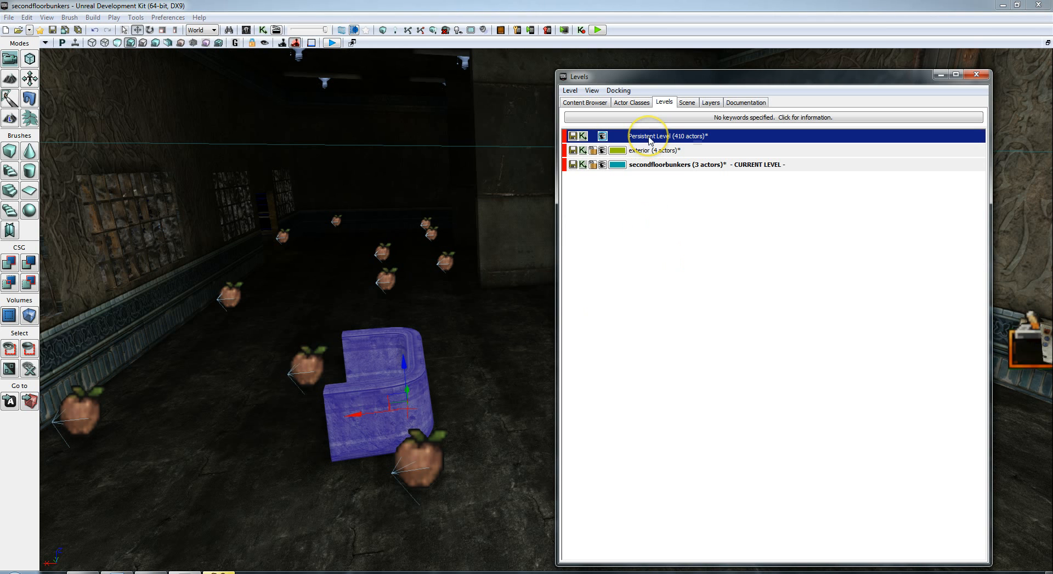
left_click_drag(430, 355, 457, 357)
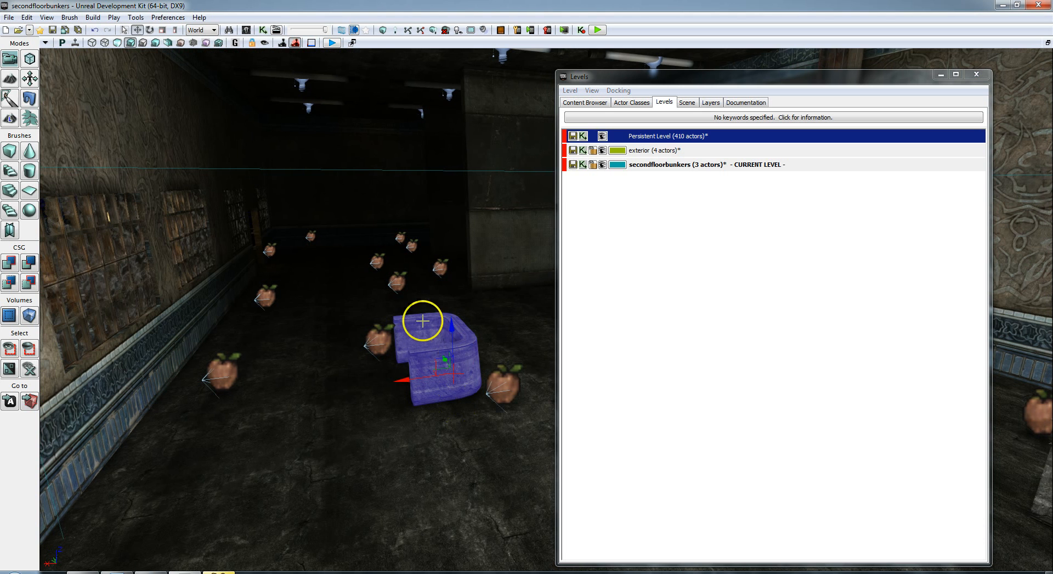
left_click(660, 165)
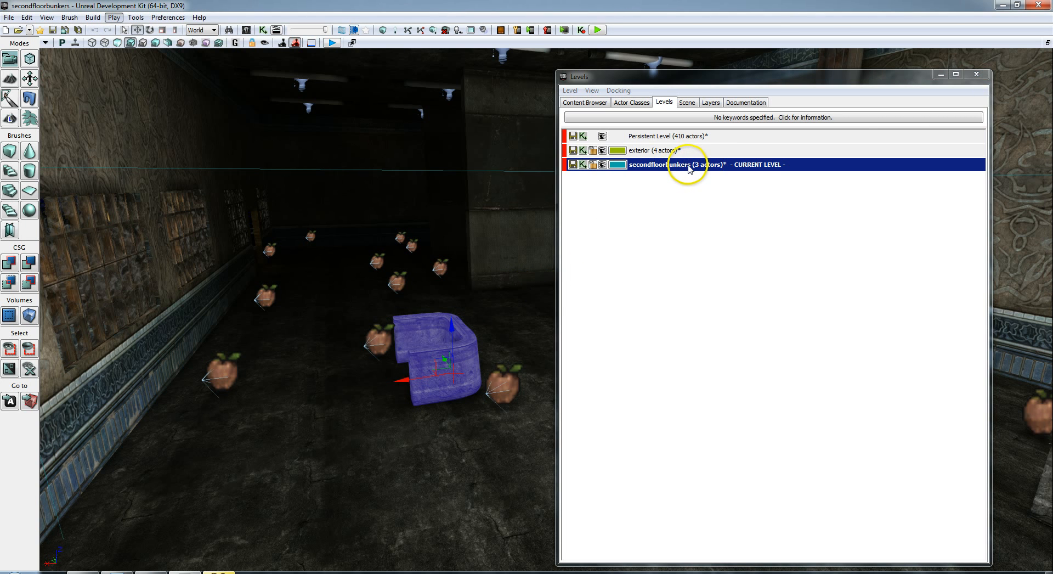
right_click(686, 165)
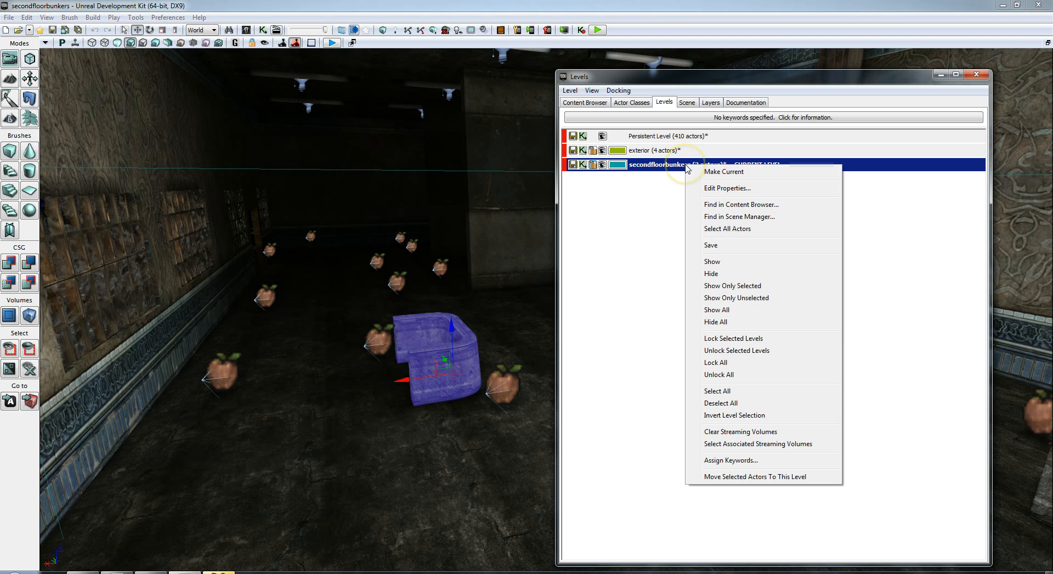
left_click(720, 276)
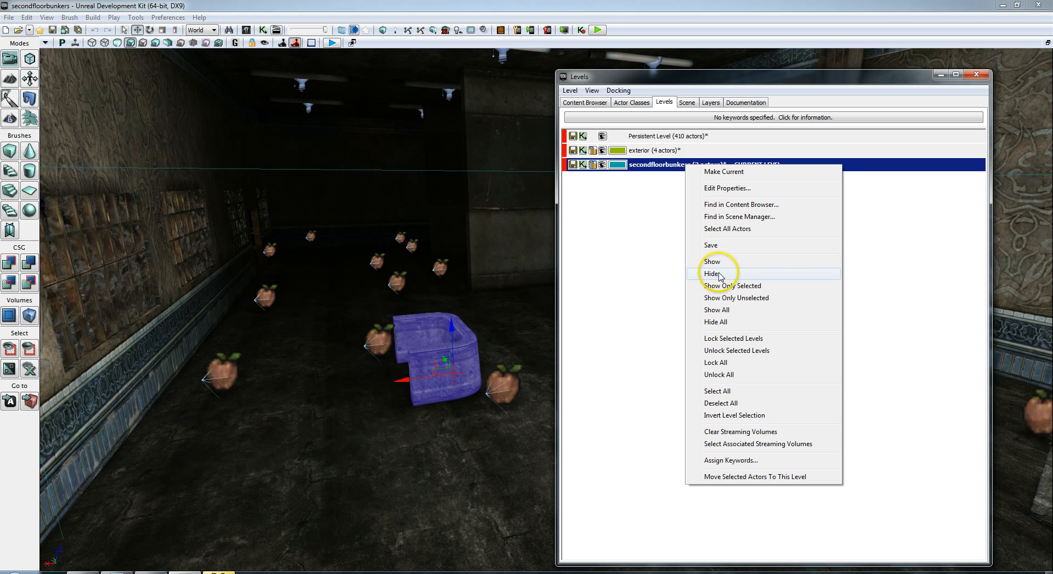
left_click(722, 274)
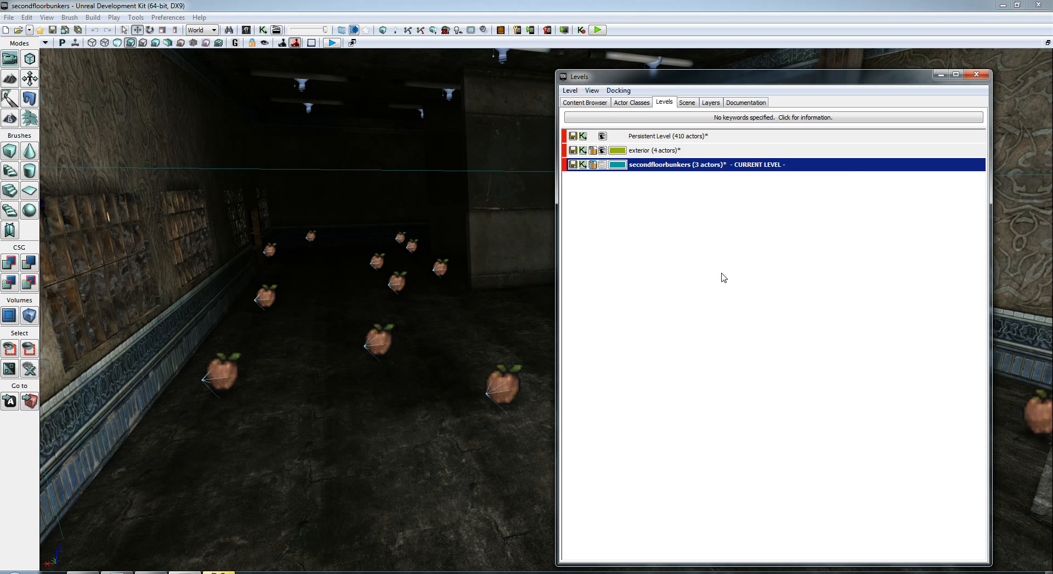
Show the secondfloorbunkers level again.
mouse_move(490, 390)
left_mouse_down()
mouse_move(480, 389)
mouse_move(576, 394)
mouse_move(501, 380)
mouse_move(545, 380)
mouse_move(409, 390)
mouse_move(494, 383)
left_mouse_up()
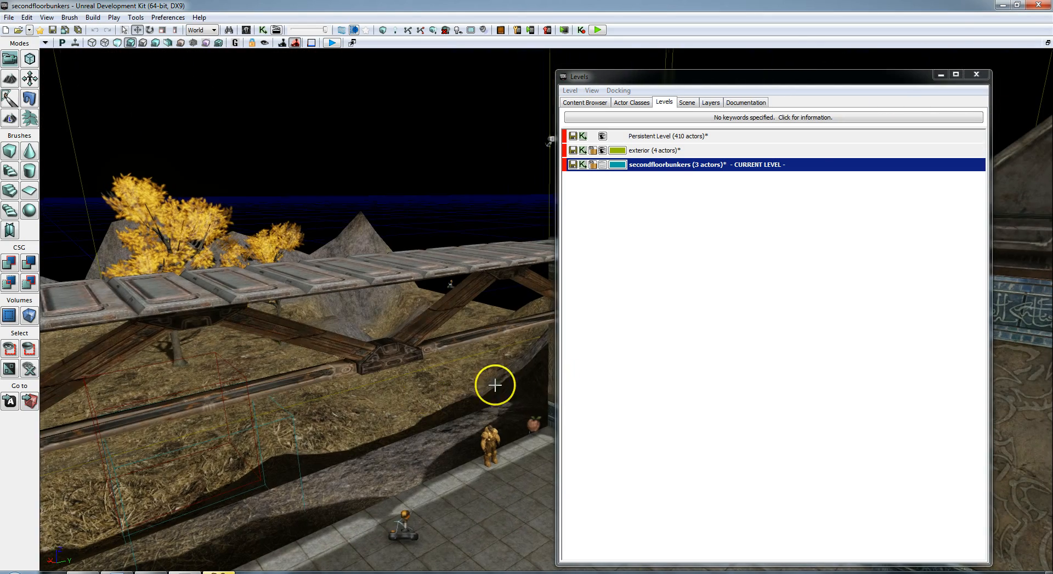
right_click(639, 176)
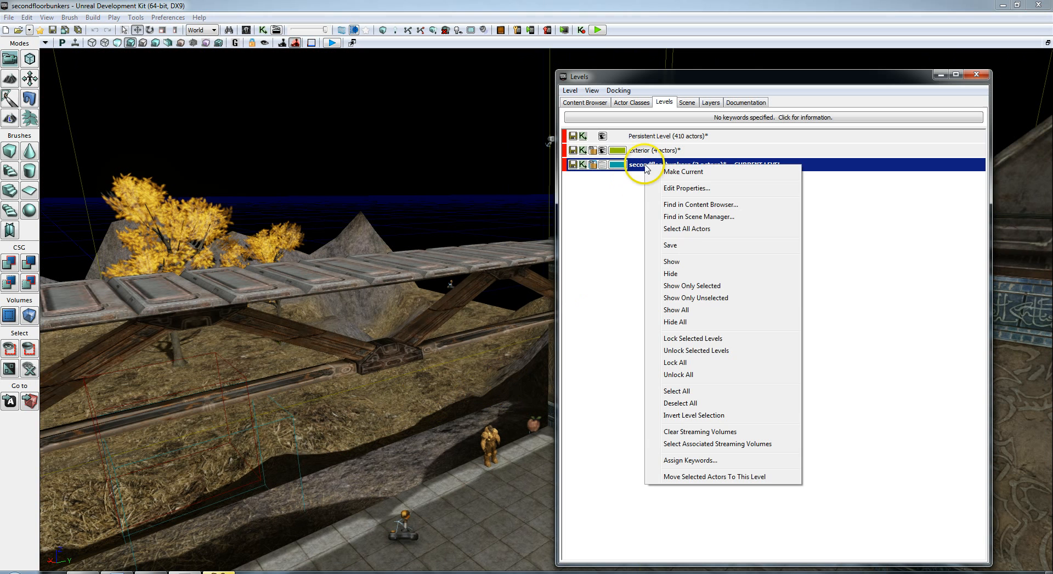
left_click(677, 261)
Hide the exterior level and view the building without it.
left_click(657, 153)
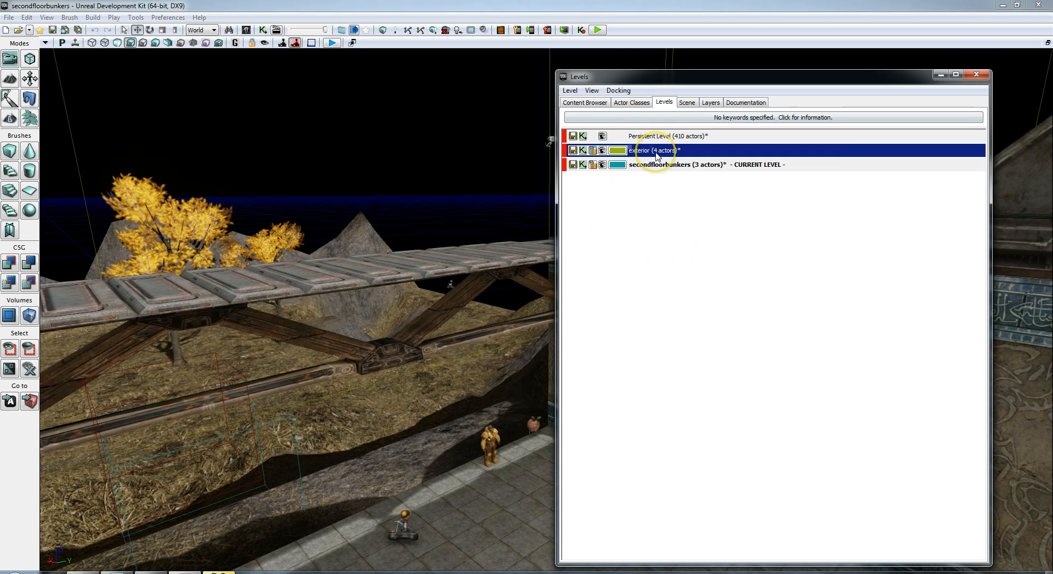
right_click(658, 153)
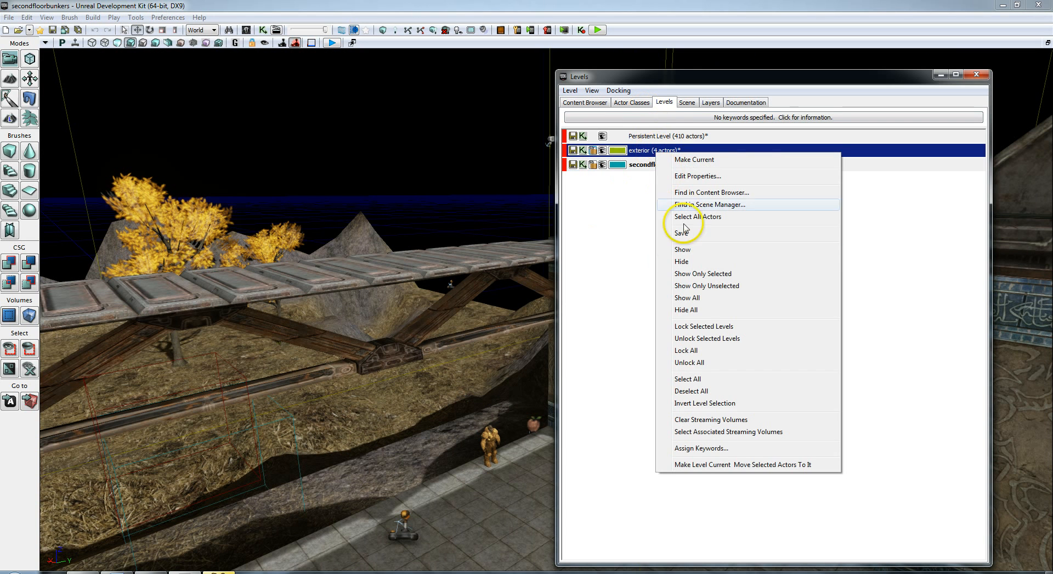
left_click(683, 262)
left_click(688, 265)
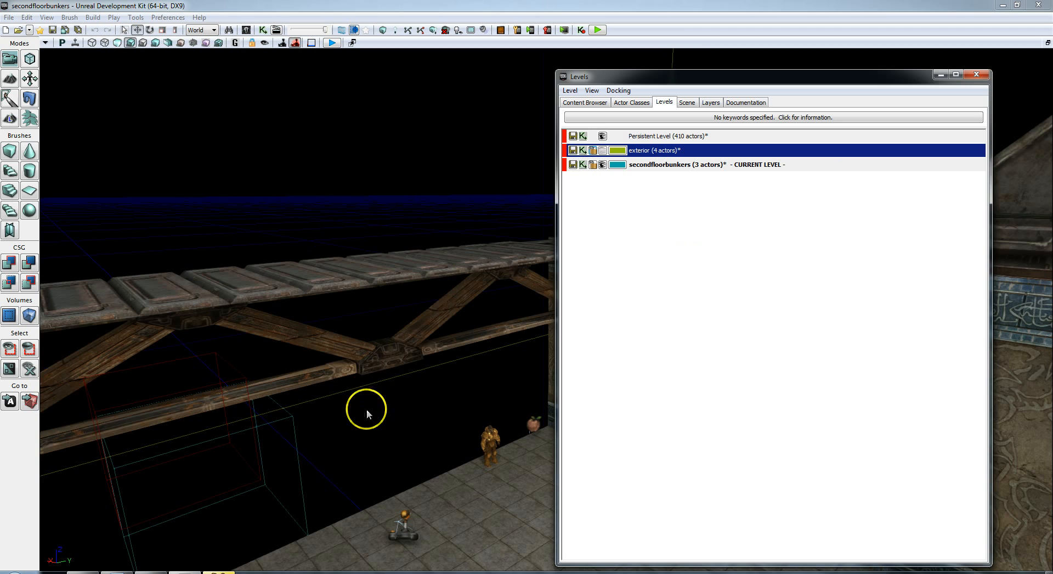
mouse_move(416, 435)
right_mouse_down()
mouse_move(379, 428)
mouse_move(463, 423)
mouse_move(419, 430)
right_mouse_up()
Show the exterior level again and close the Levels window.
right_click(657, 154)
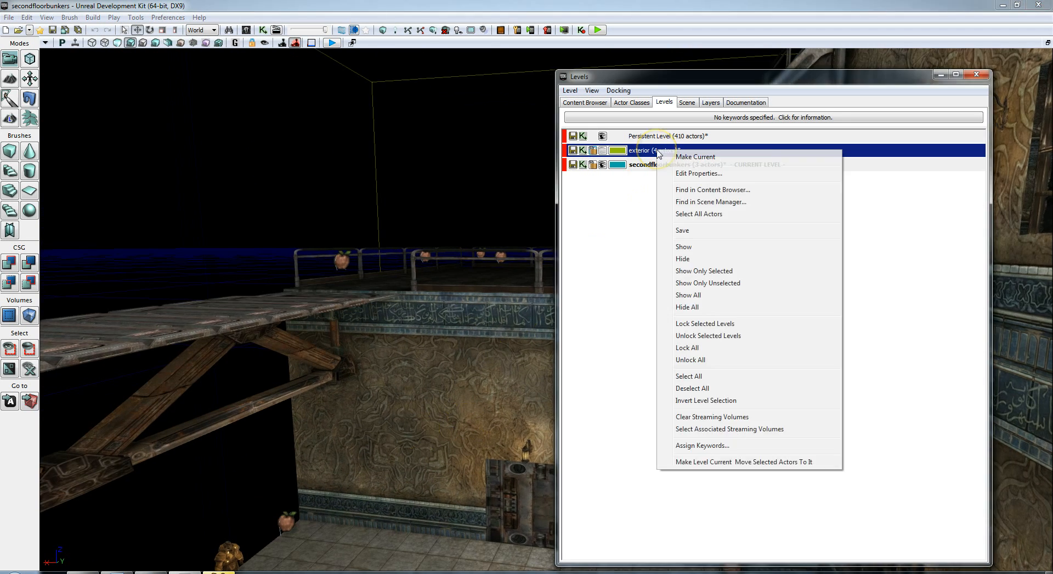
left_click(698, 252)
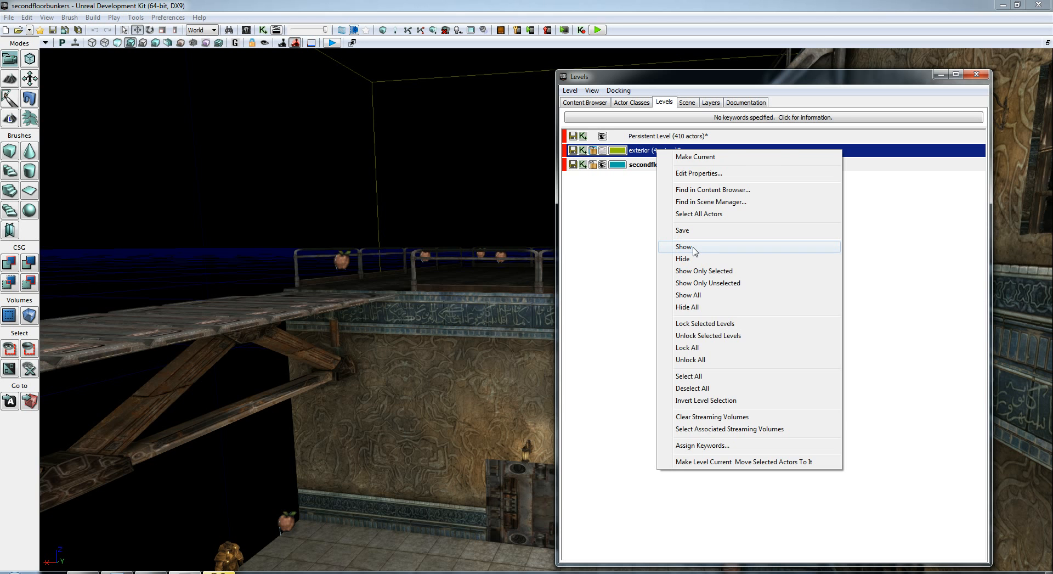
left_click_drag(359, 315, 413, 317)
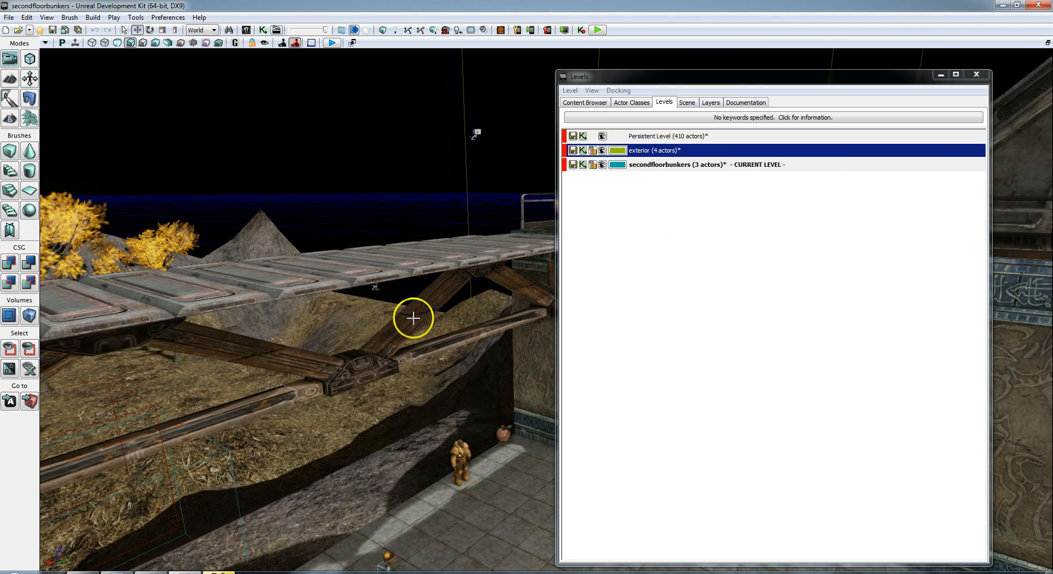
right_click(685, 166)
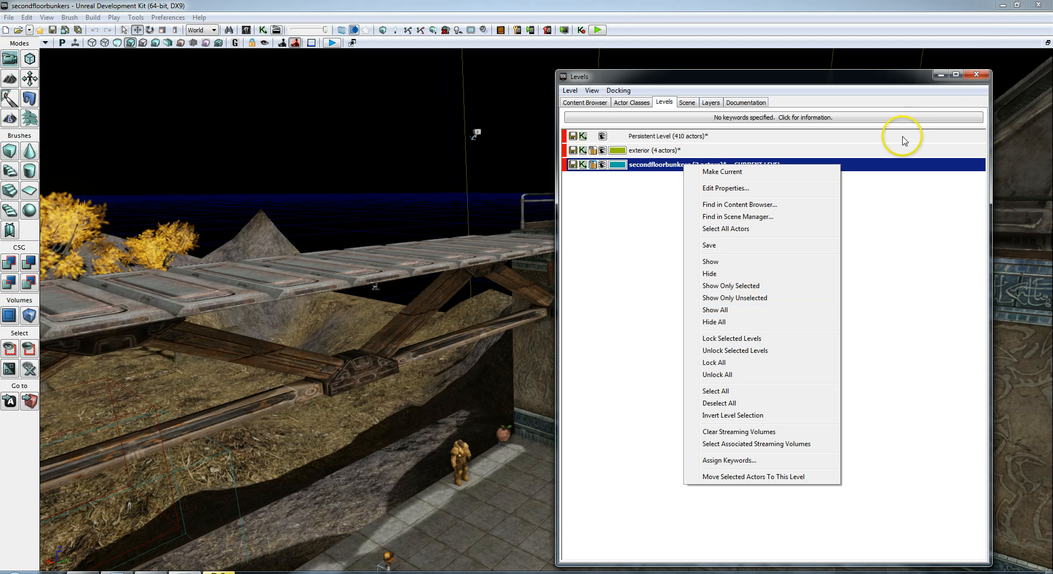
left_click(981, 78)
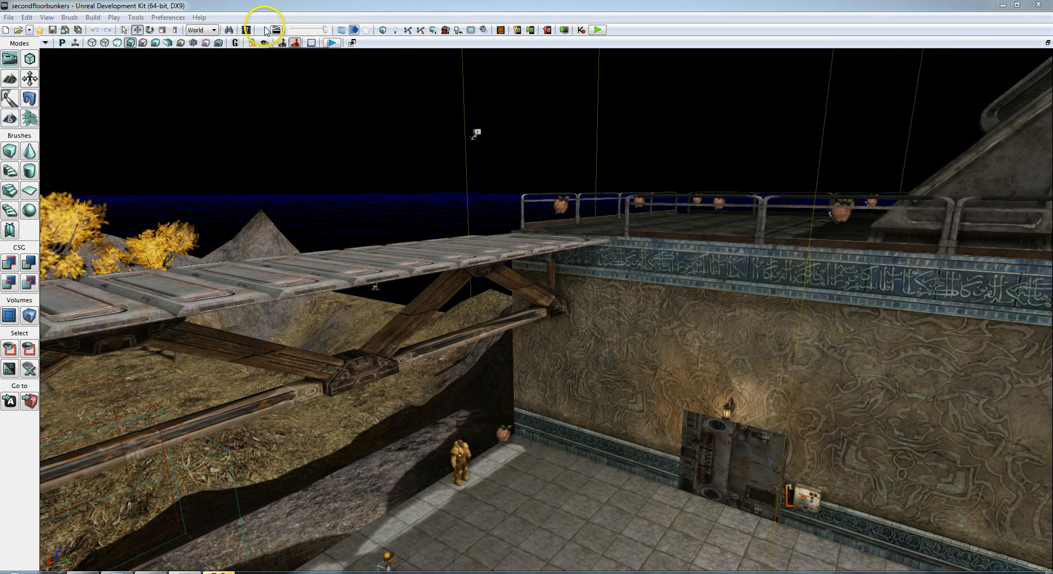
Review the Kismet sequences of the exterior, secondfloorbunkers and lab13 levels and close Kismet.
left_click(264, 30)
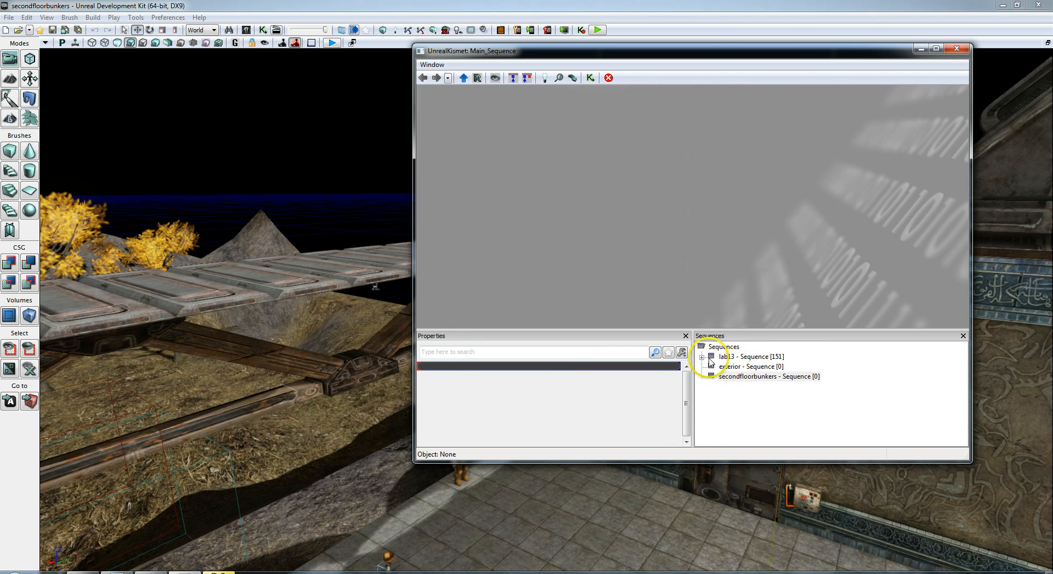
left_click(732, 366)
left_click(735, 376)
left_click(735, 357)
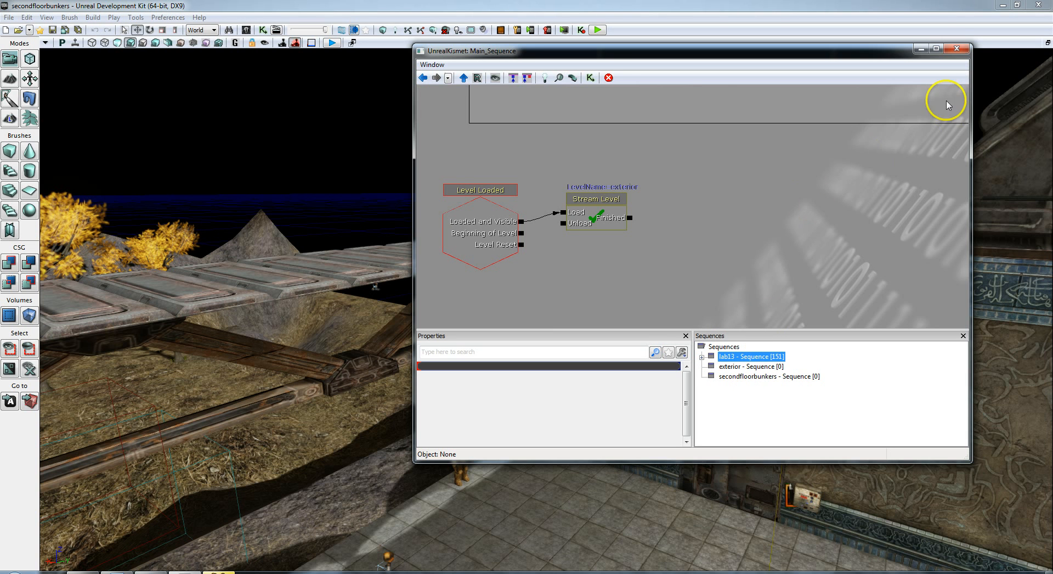
left_click(956, 48)
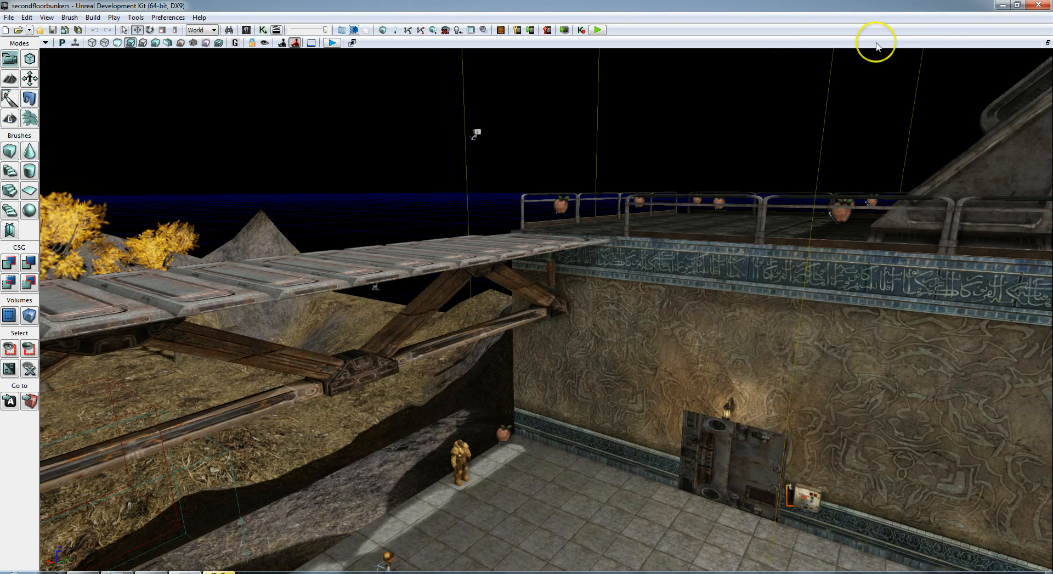
Rebuild the map, including its lighting, and dismiss the Map Check and Lighting Results reports.
left_click(434, 30)
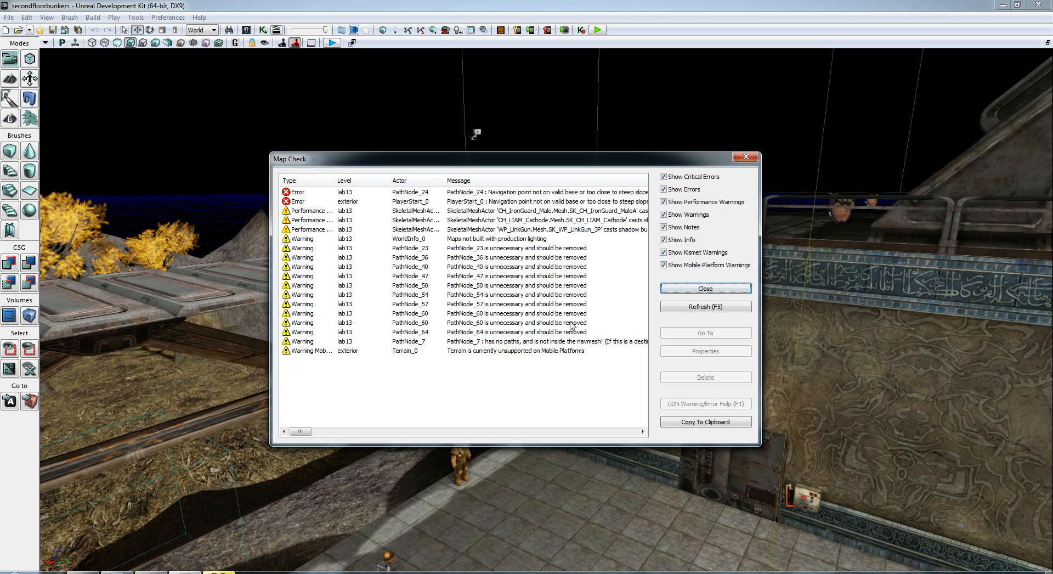
left_click(705, 288)
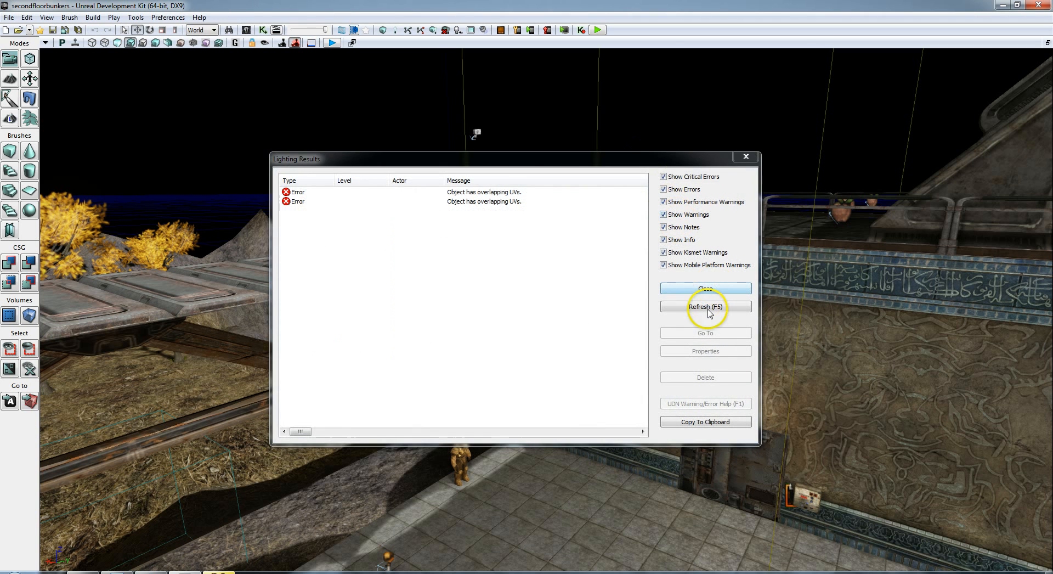
left_click(706, 289)
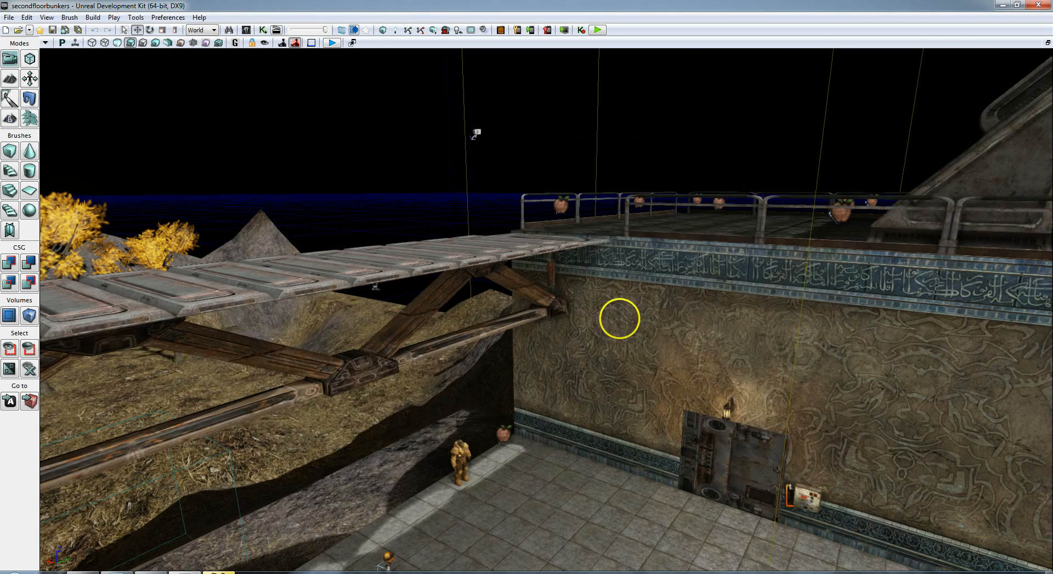
right_click_drag(619, 318, 618, 297)
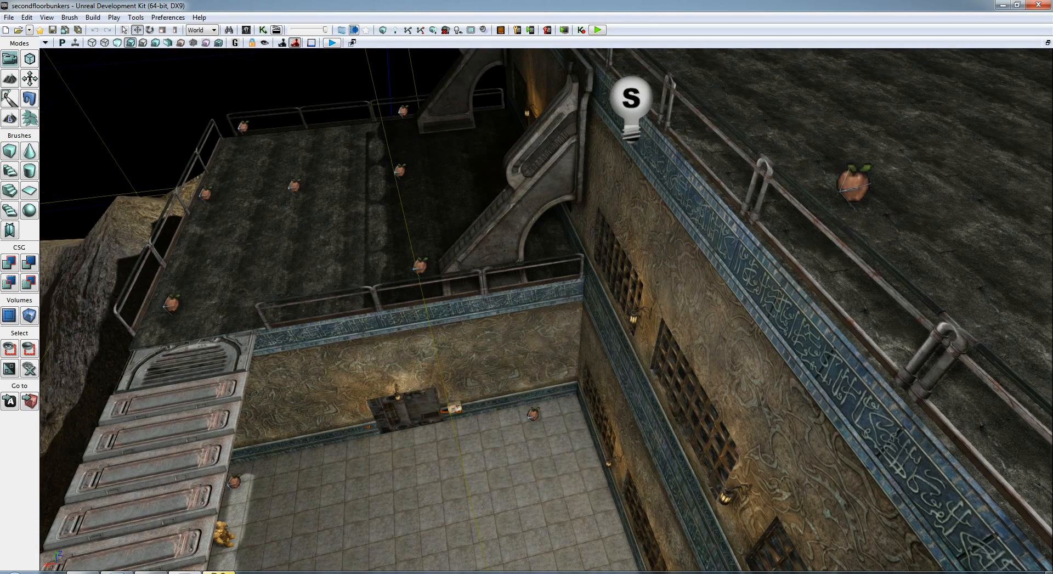